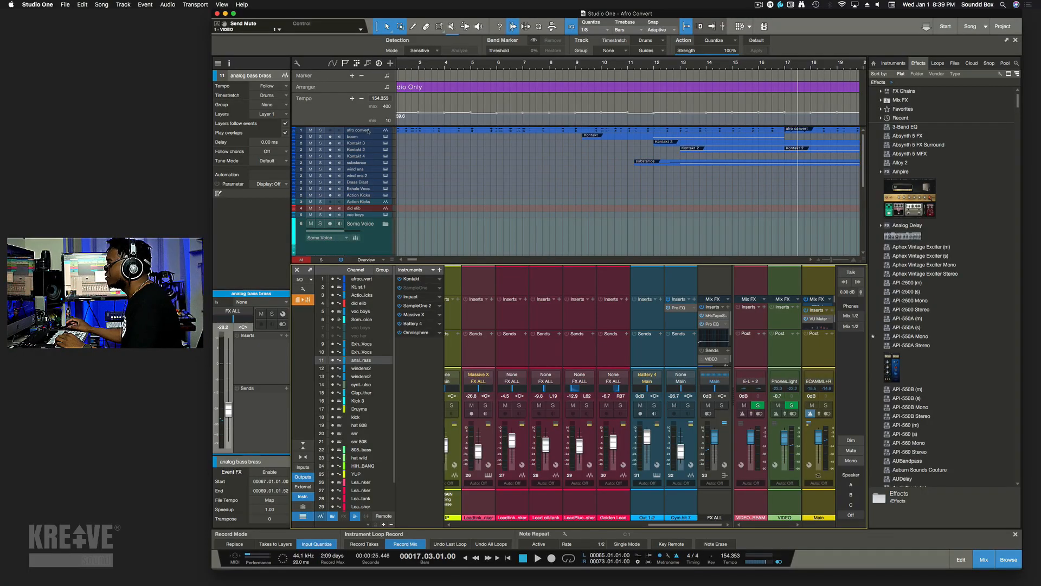
Select the afro convert track and its first event, and enlarge the arrangement's tracks to Medium height.
{"action": "left_click", "coordinate": [369, 131]}
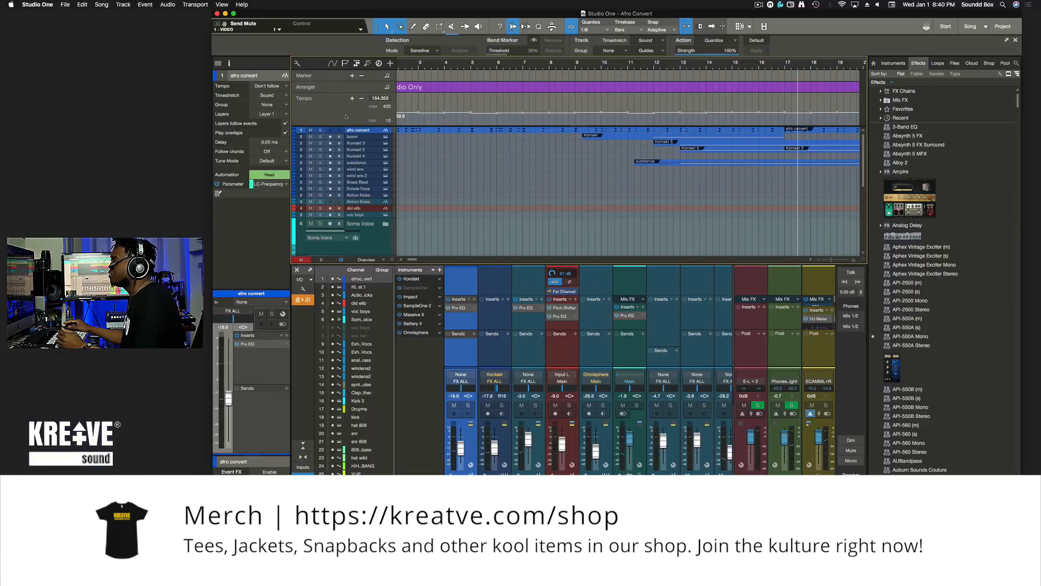
{"action": "left_click", "coordinate": [337, 111]}
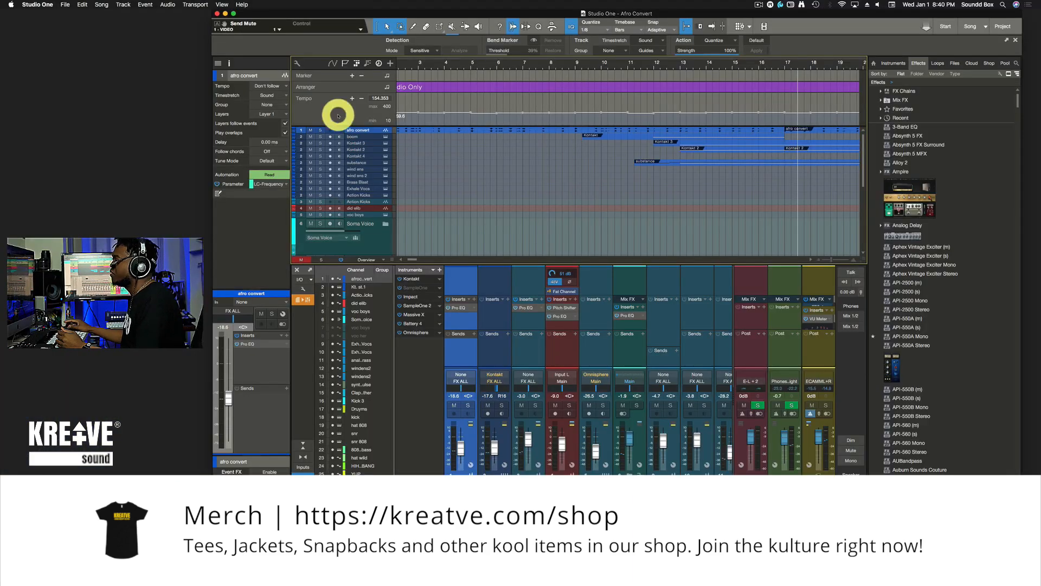
{"action": "left_click", "coordinate": [425, 130]}
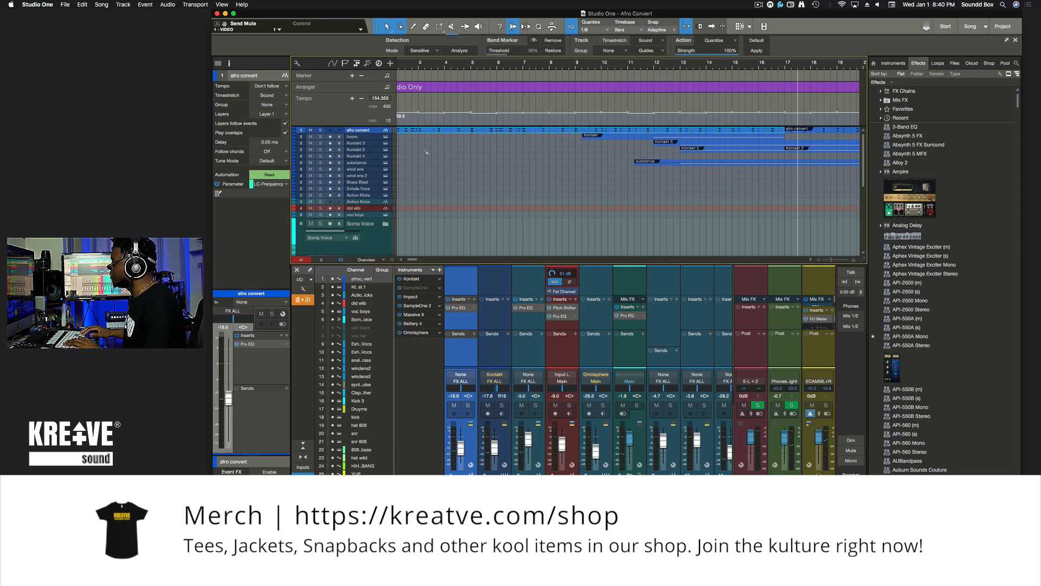
{"action": "key", "text": "shift+e"}
{"action": "key", "text": "shift+e"}
{"action": "key", "text": "shift+e"}
{"action": "key", "text": "shift+e"}
{"action": "key", "text": "shift+e"}
{"action": "key", "text": "shift+e"}
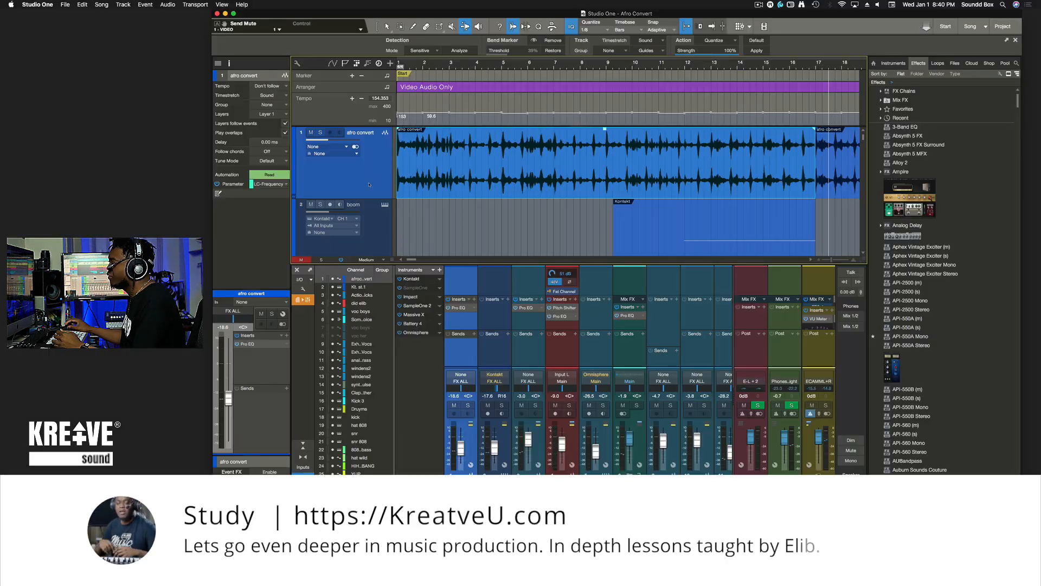
{"action": "left_click", "coordinate": [367, 182]}
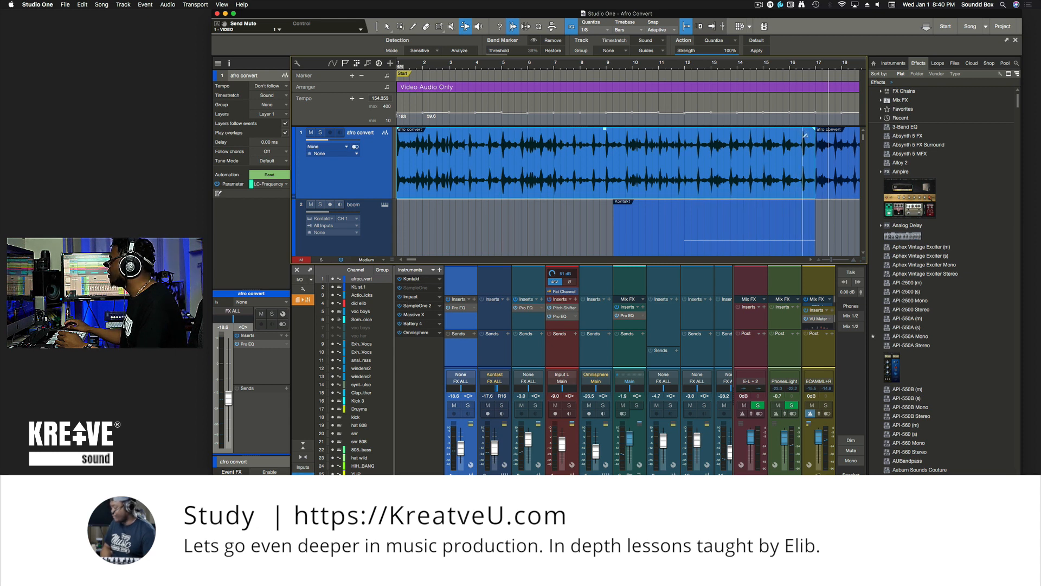
Fit the whole song timeline in the arrangement, deselect the audio event and hide the browser.
{"action": "key", "text": "w"}
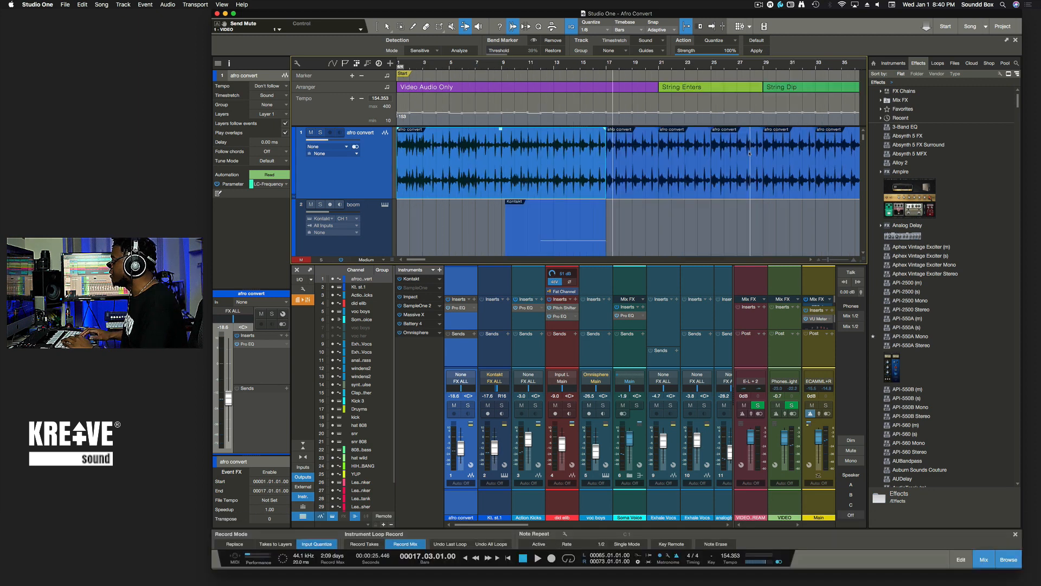
{"action": "key", "text": "w"}
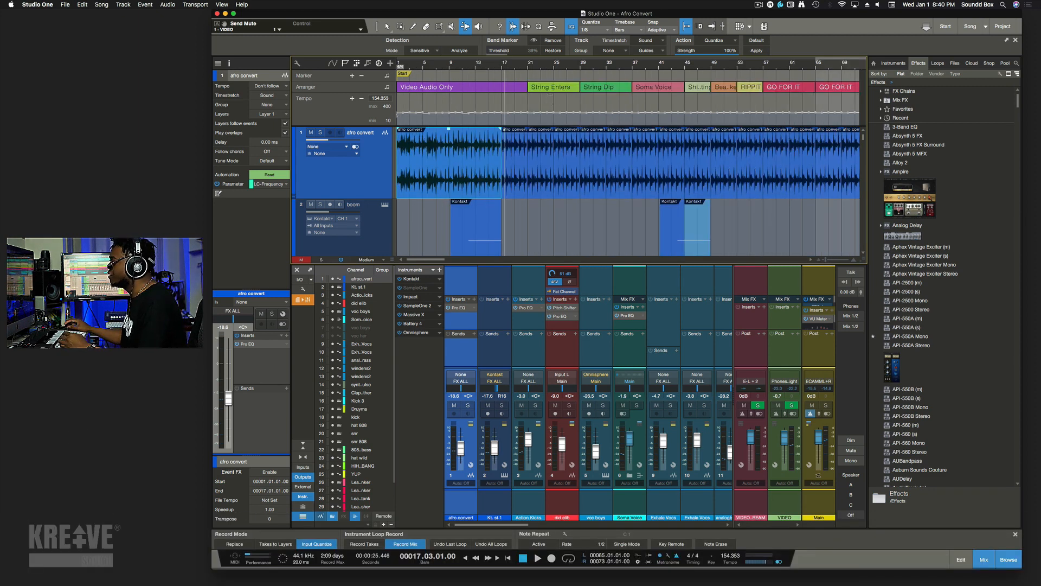
{"action": "left_click", "coordinate": [567, 88]}
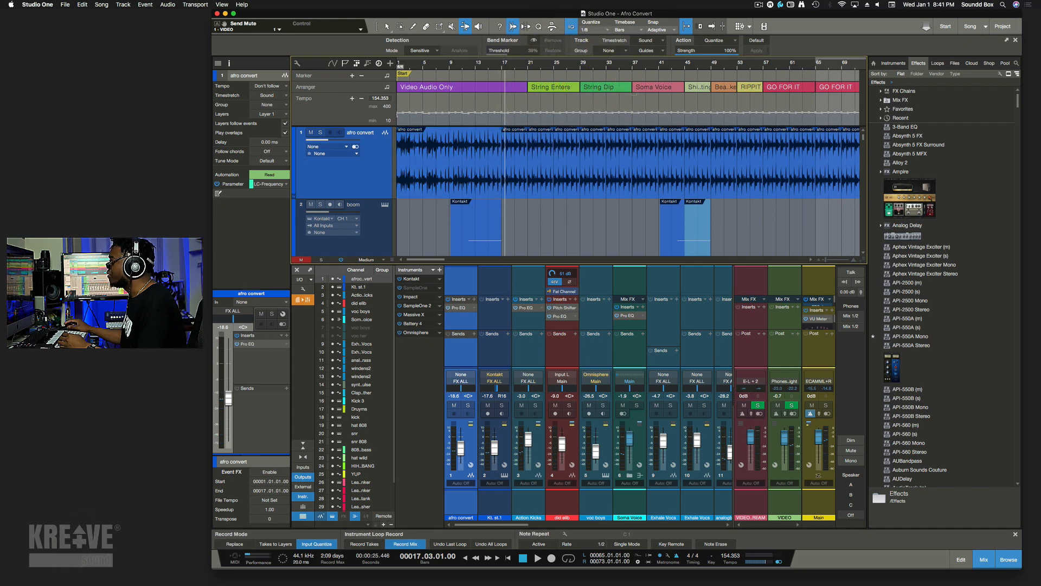
{"action": "left_click", "coordinate": [612, 88]}
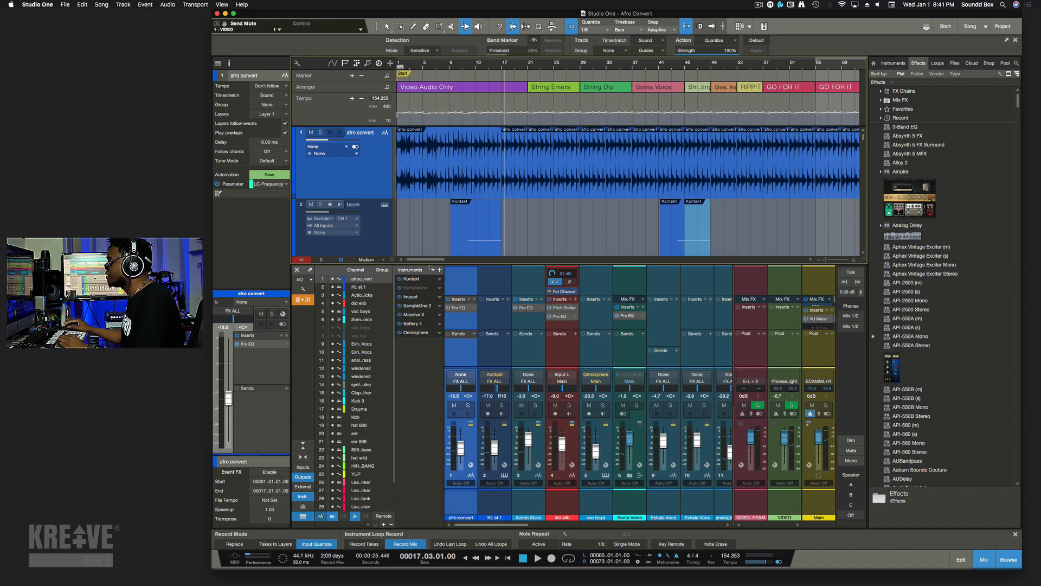
{"action": "mouse_move", "coordinate": [429, 260]}
{"action": "left_mouse_down"}
{"action": "mouse_move", "coordinate": [453, 261]}
{"action": "mouse_move", "coordinate": [418, 261]}
{"action": "left_mouse_up"}
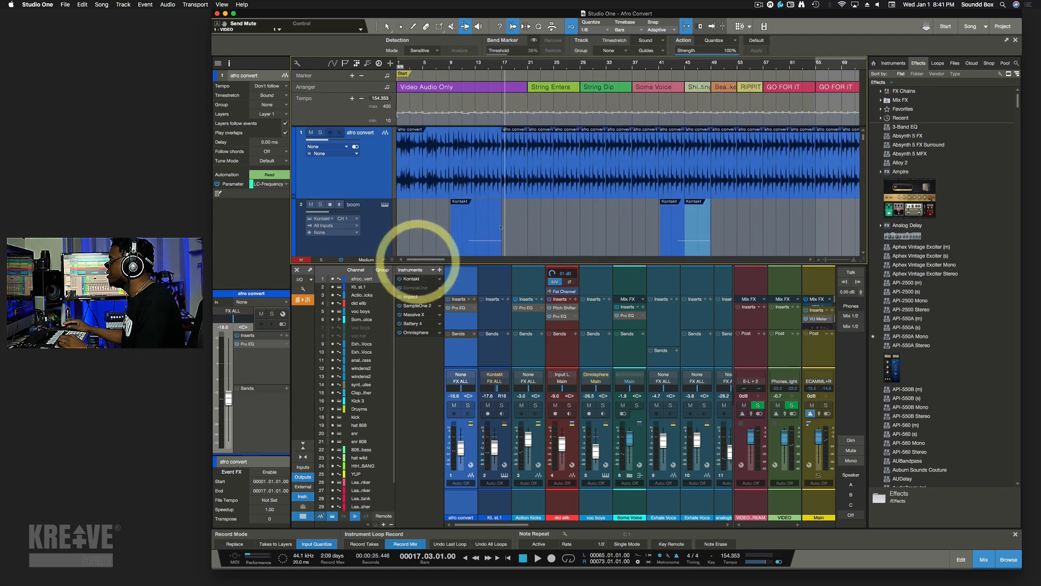
{"action": "key", "text": "F5"}
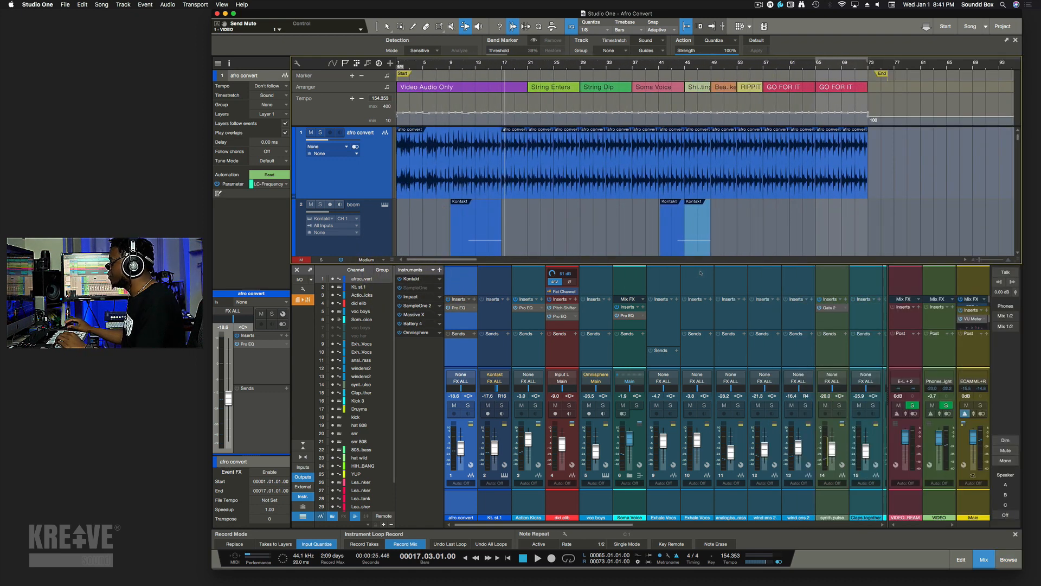
Select the boom instrument track and hide the mixing console to show more tracks.
{"action": "left_click", "coordinate": [365, 180]}
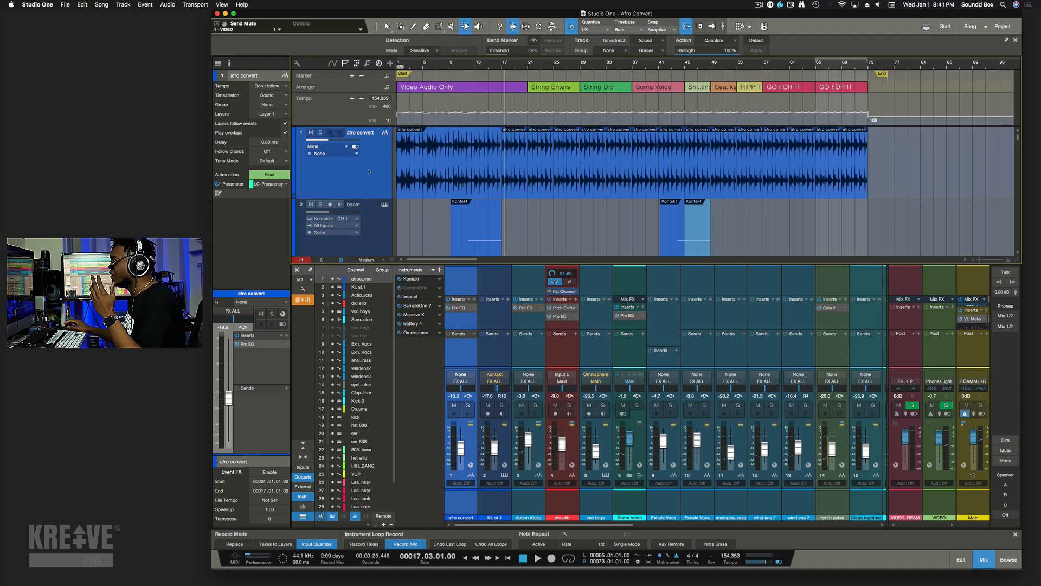
{"action": "left_click", "coordinate": [377, 234]}
{"action": "scroll", "coordinate": [510, 213], "scroll_direction": "down", "scroll_amount": 4}
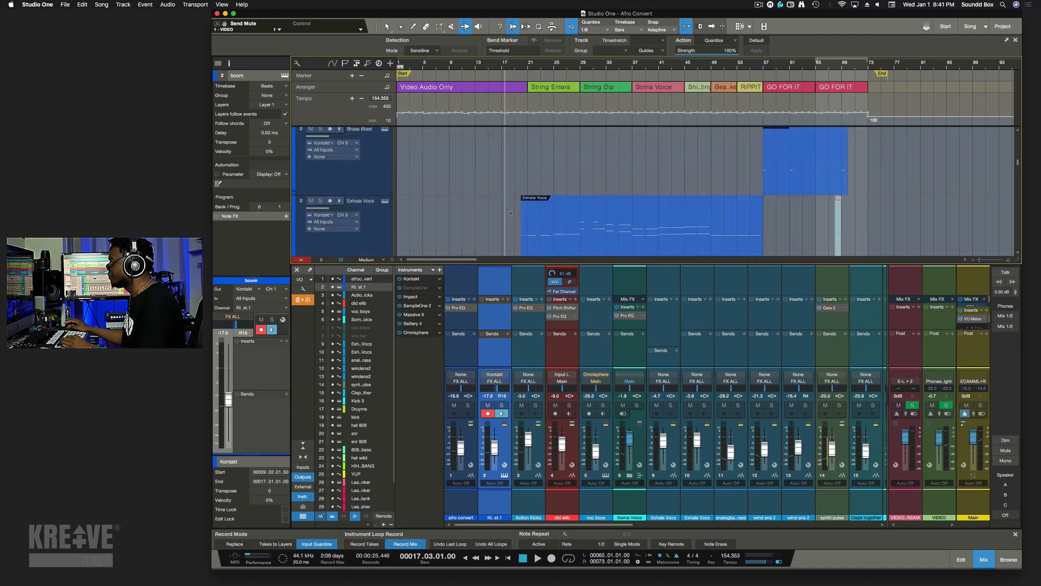
{"action": "scroll", "coordinate": [511, 212], "scroll_direction": "up", "scroll_amount": 2}
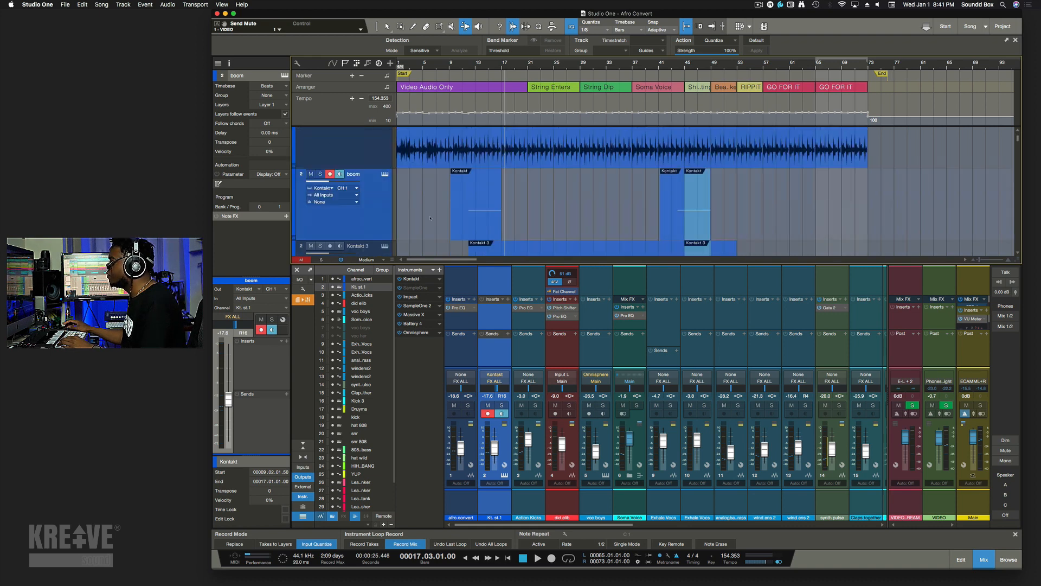
{"action": "key", "text": "F3"}
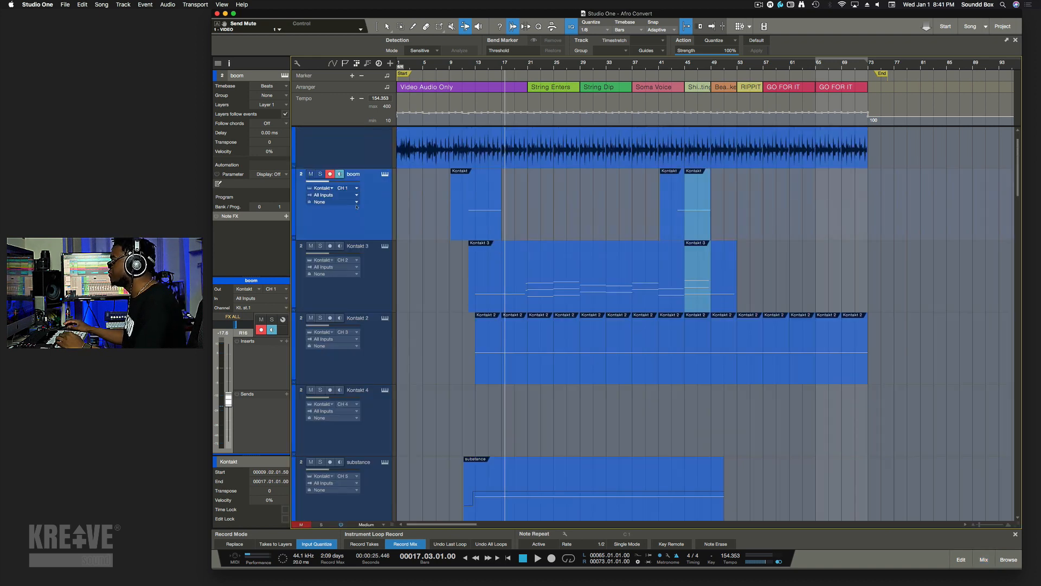
Open the boom track's Kontakt instrument editor and move its window up so the whole interface is in view.
{"action": "left_click", "coordinate": [385, 175]}
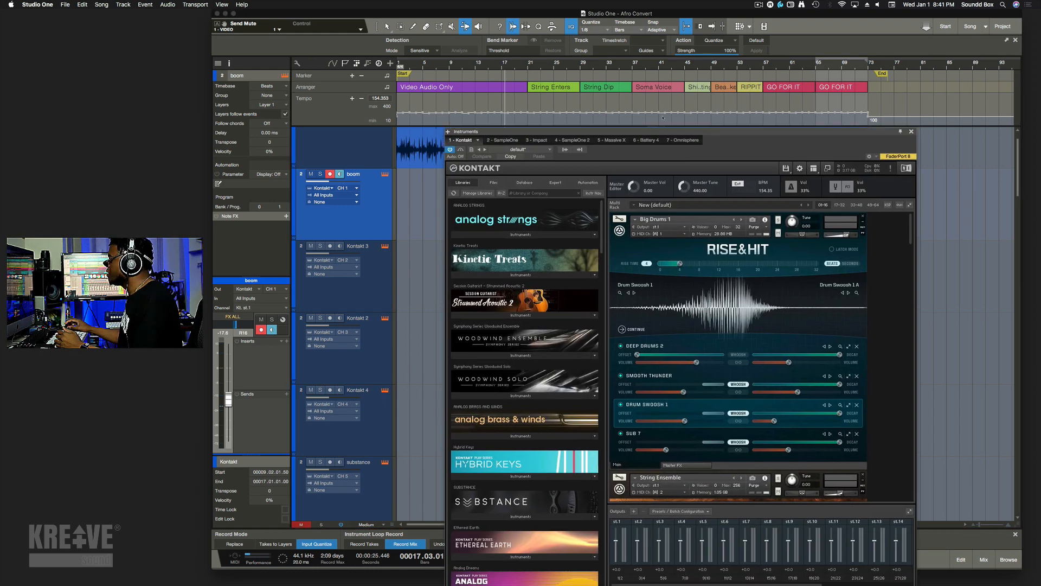
{"action": "left_click_drag", "start_coordinate": [652, 133], "coordinate": [695, 97]}
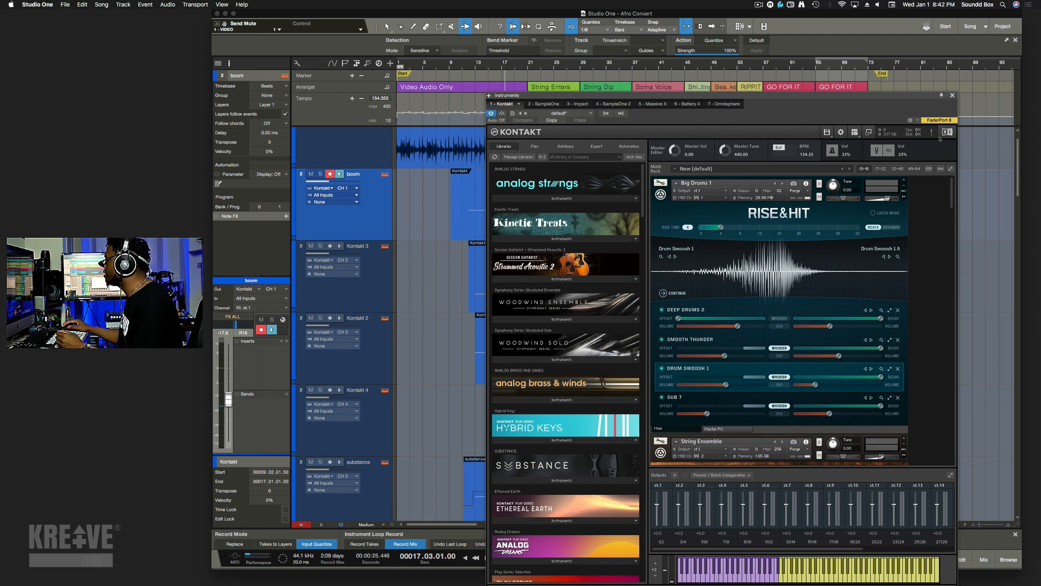
{"action": "left_click_drag", "start_coordinate": [847, 97], "coordinate": [839, 77]}
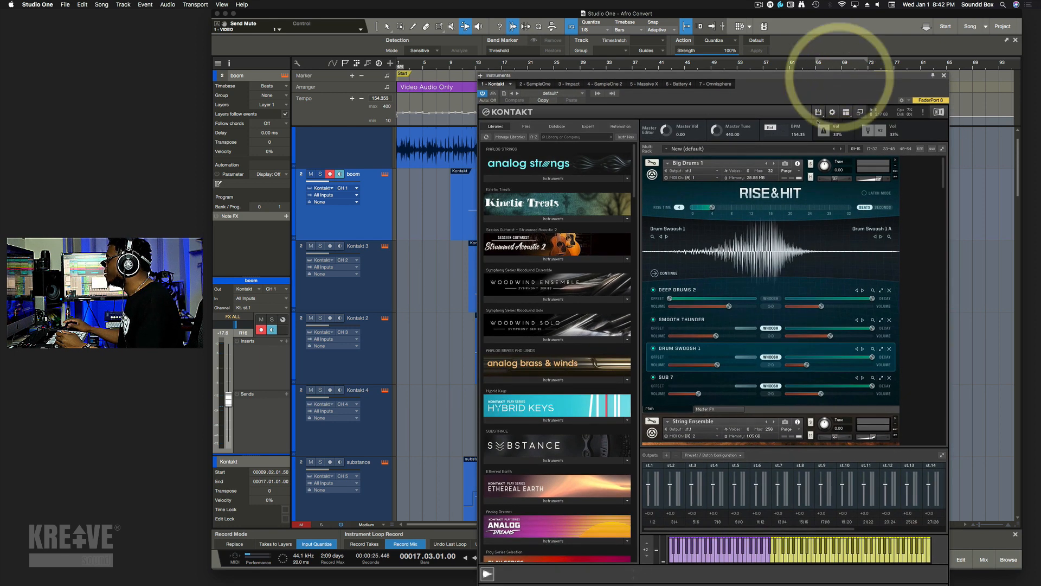
Examine the instruments loaded in Kontakt's multi rack, from Big Drums 1 down to Action Strikes and back to Woodwind Ensemble.
{"action": "scroll", "coordinate": [796, 231], "scroll_direction": "down", "scroll_amount": 5}
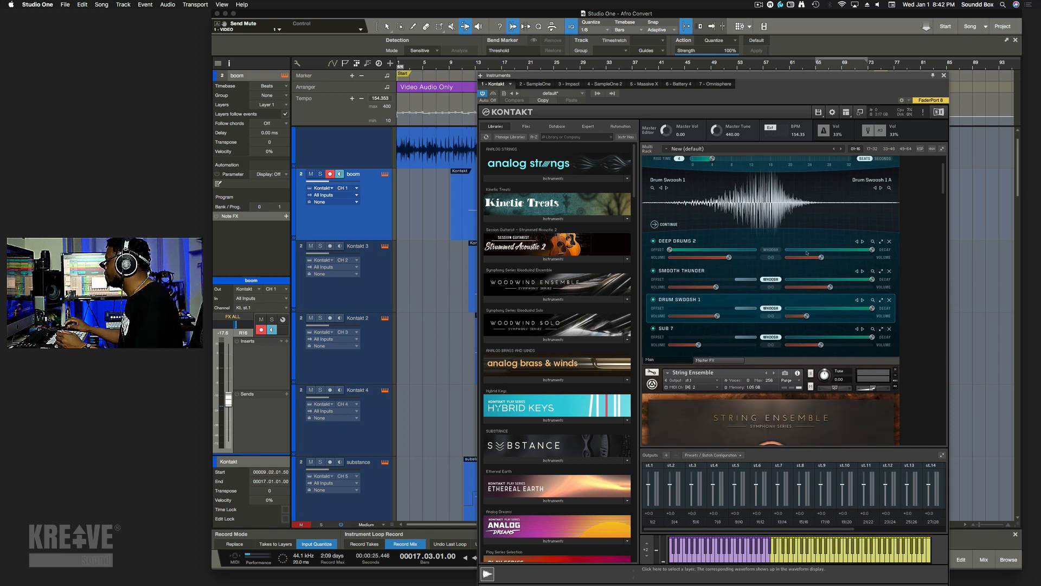
{"action": "scroll", "coordinate": [914, 305], "scroll_direction": "down", "scroll_amount": 2}
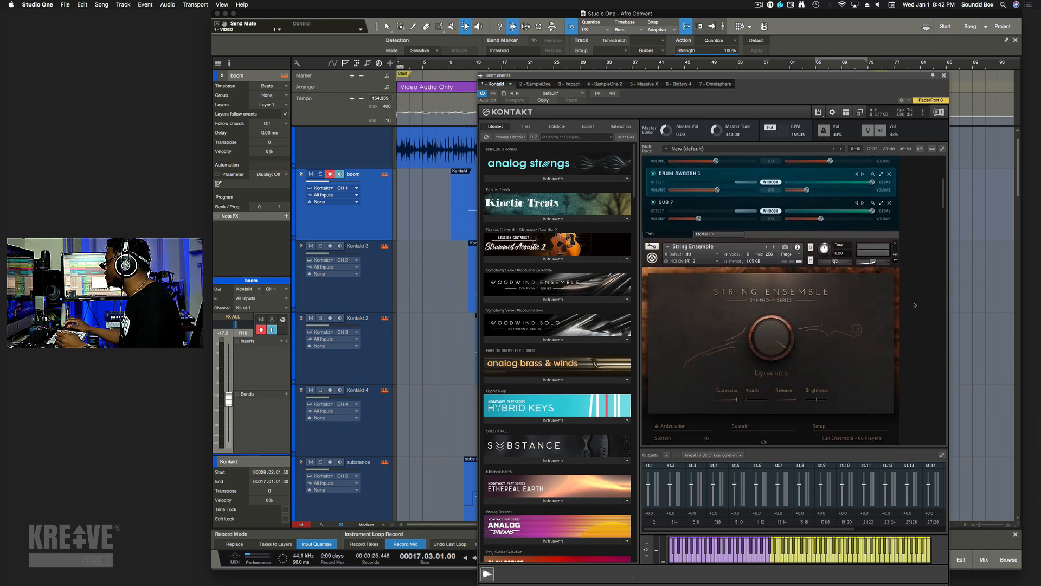
{"action": "scroll", "coordinate": [914, 303], "scroll_direction": "down", "scroll_amount": 10}
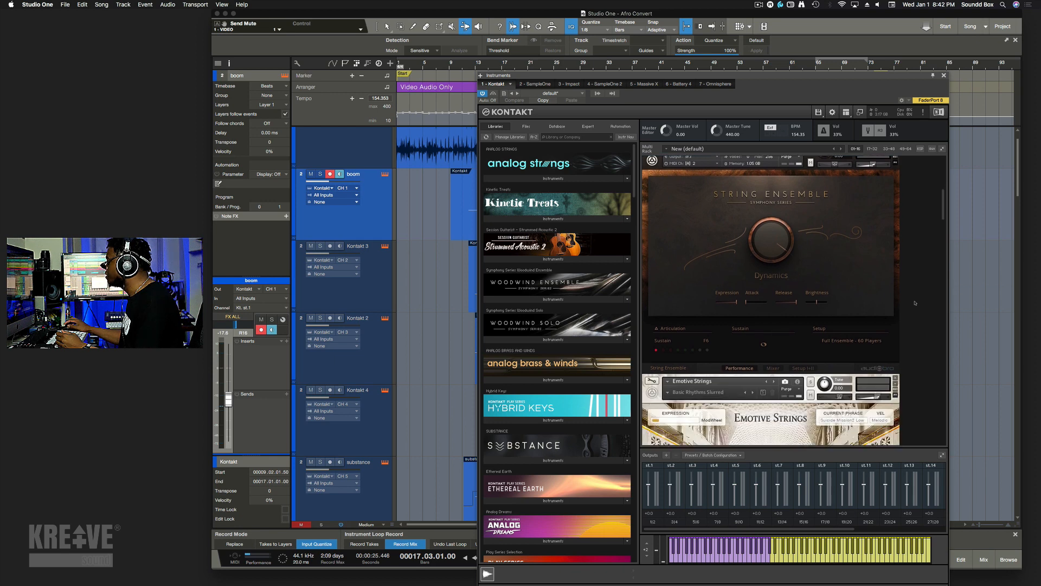
{"action": "scroll", "coordinate": [914, 303], "scroll_direction": "up", "scroll_amount": 2}
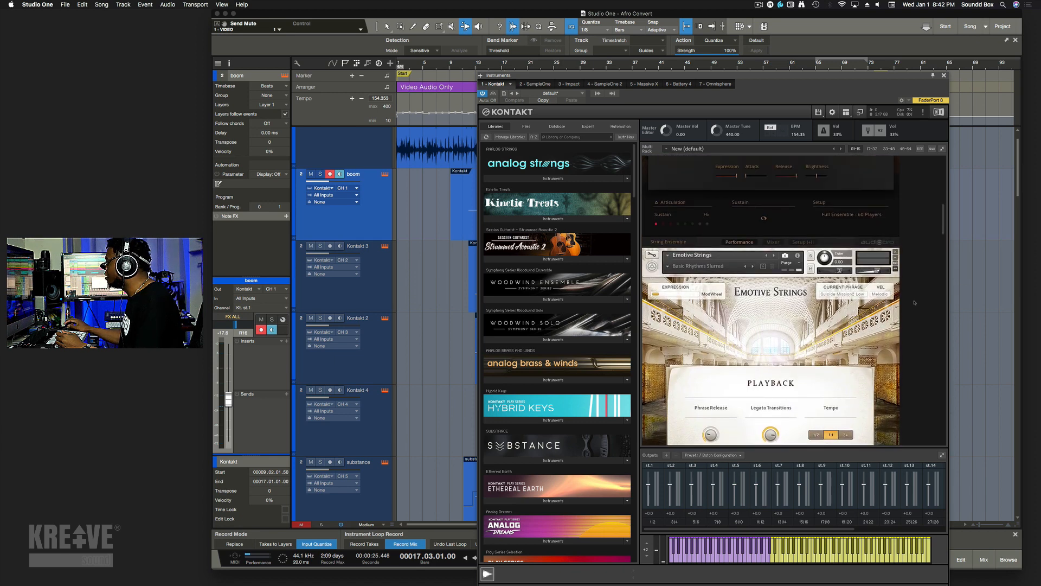
{"action": "scroll", "coordinate": [915, 302], "scroll_direction": "down", "scroll_amount": 8}
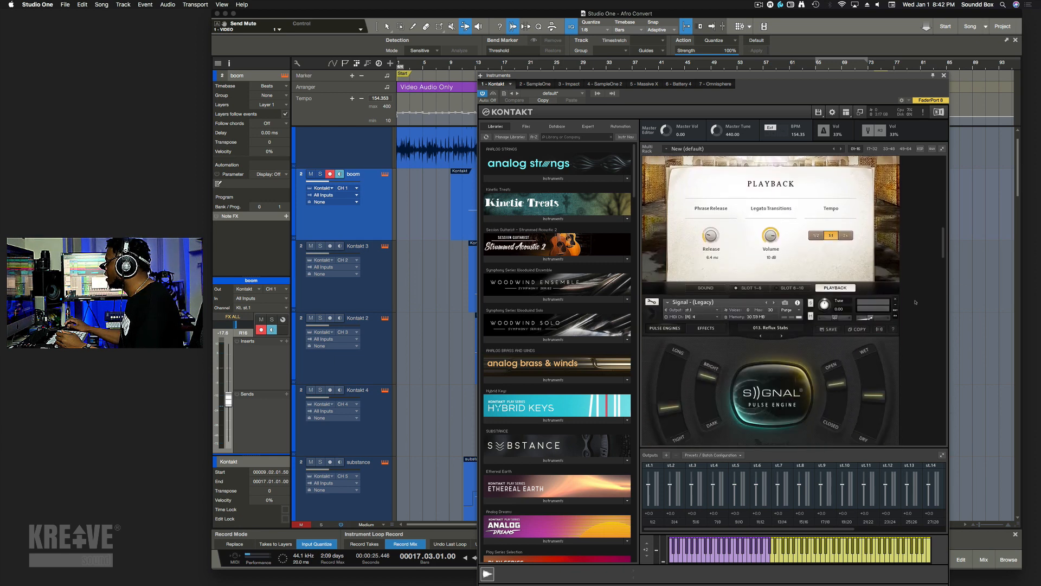
{"action": "scroll", "coordinate": [915, 302], "scroll_direction": "down", "scroll_amount": 11}
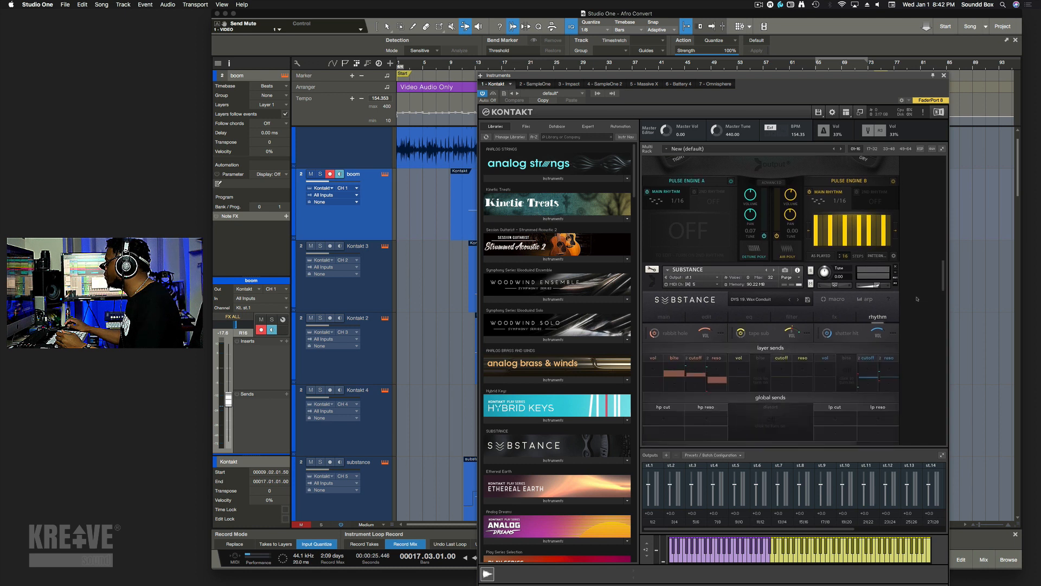
{"action": "scroll", "coordinate": [917, 299], "scroll_direction": "down", "scroll_amount": 2}
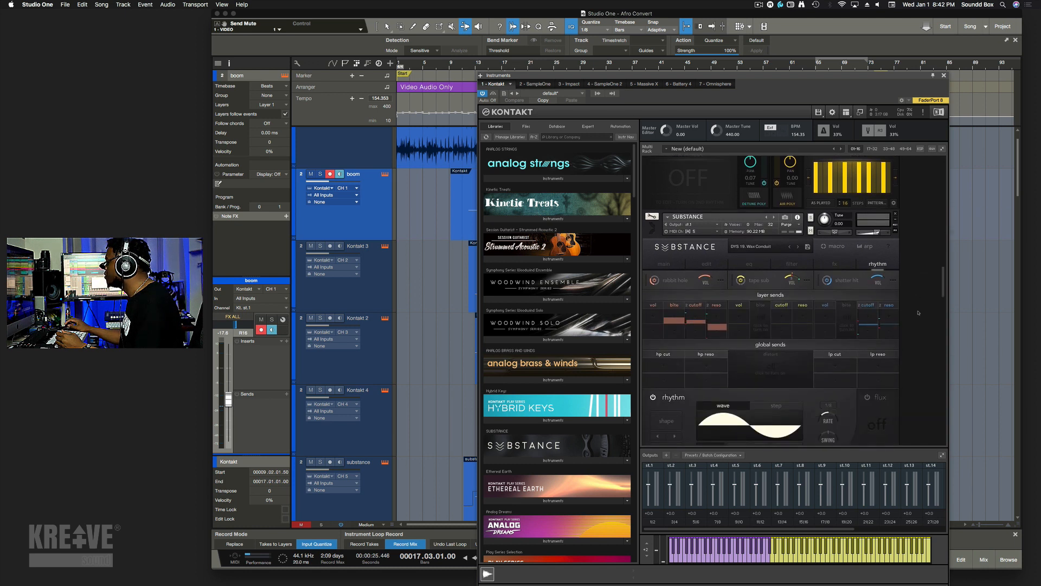
{"action": "scroll", "coordinate": [917, 313], "scroll_direction": "down", "scroll_amount": 10}
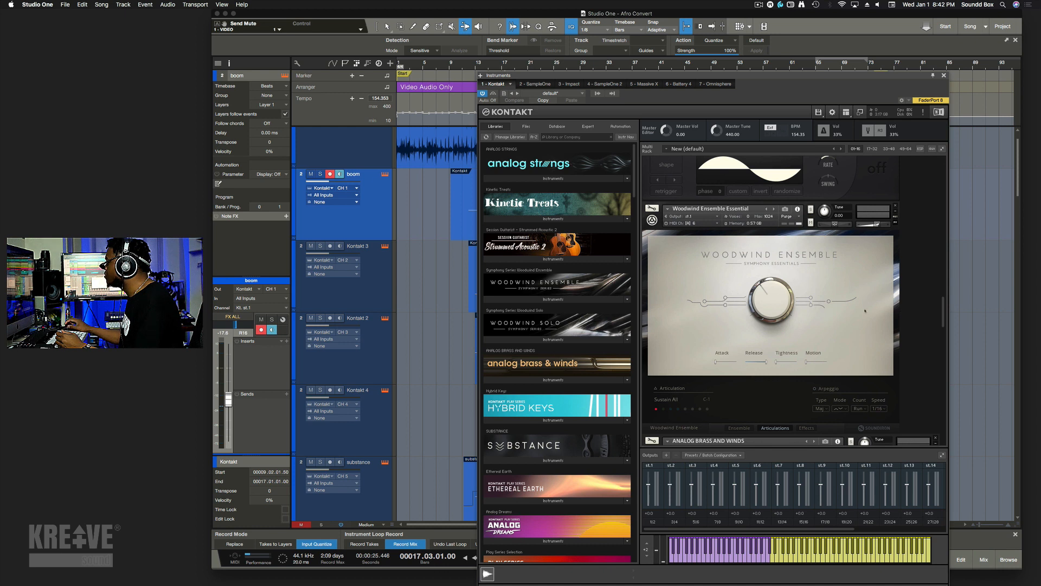
{"action": "scroll", "coordinate": [858, 330], "scroll_direction": "down", "scroll_amount": 2}
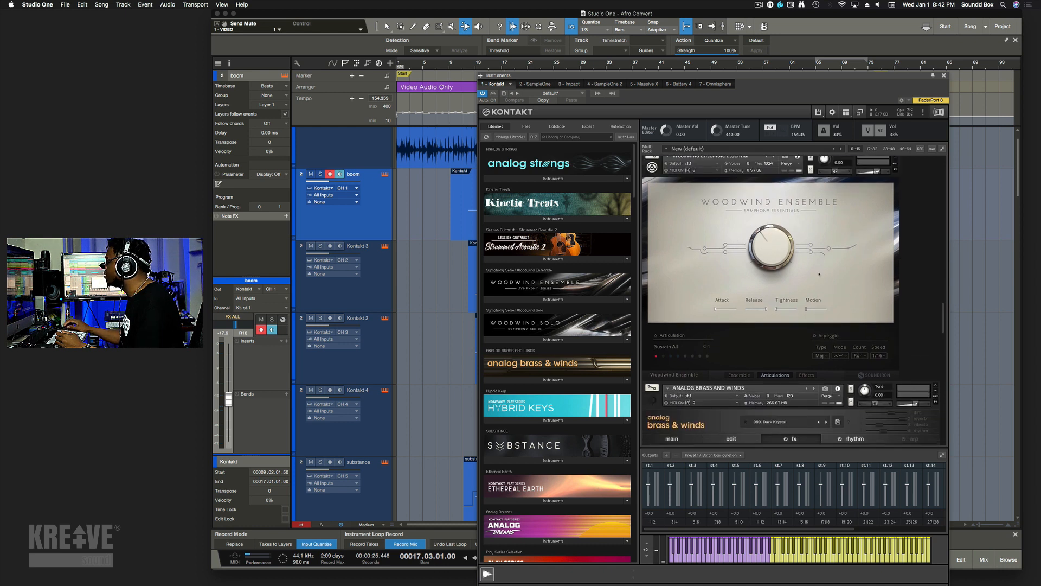
{"action": "scroll", "coordinate": [896, 305], "scroll_direction": "down", "scroll_amount": 6}
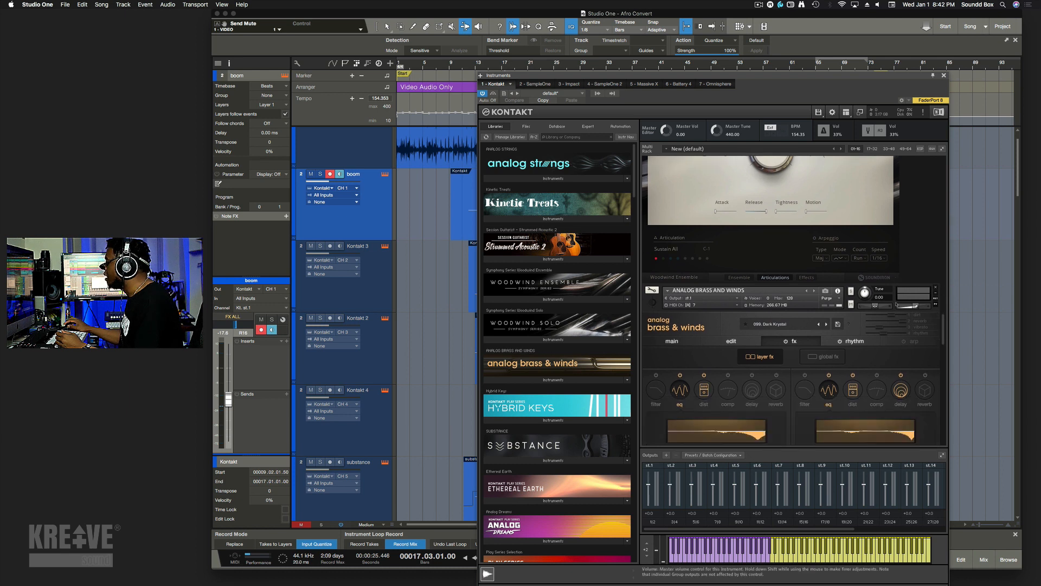
{"action": "scroll", "coordinate": [896, 304], "scroll_direction": "down", "scroll_amount": 2}
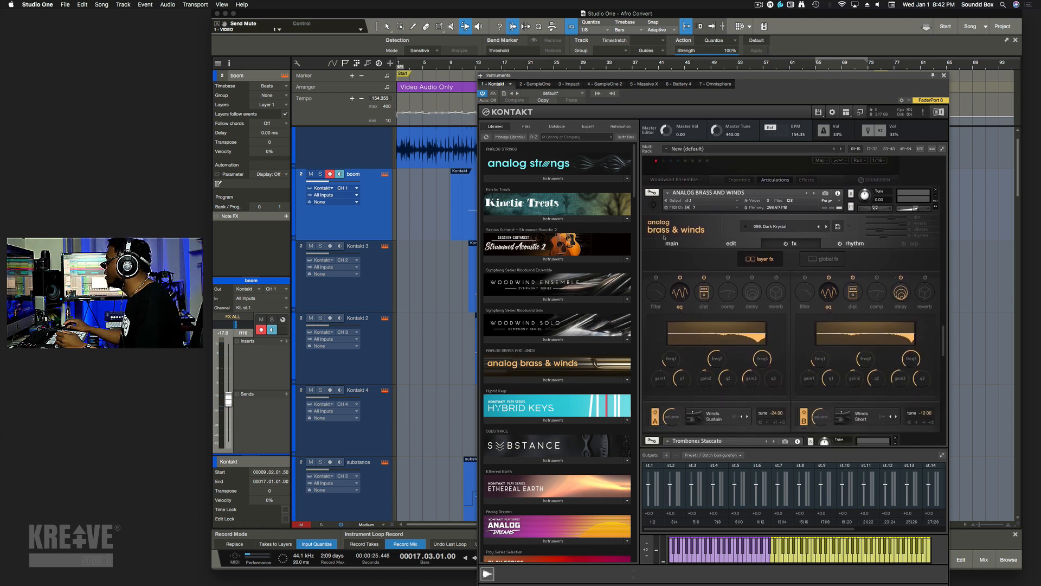
{"action": "scroll", "coordinate": [710, 255], "scroll_direction": "down", "scroll_amount": 9}
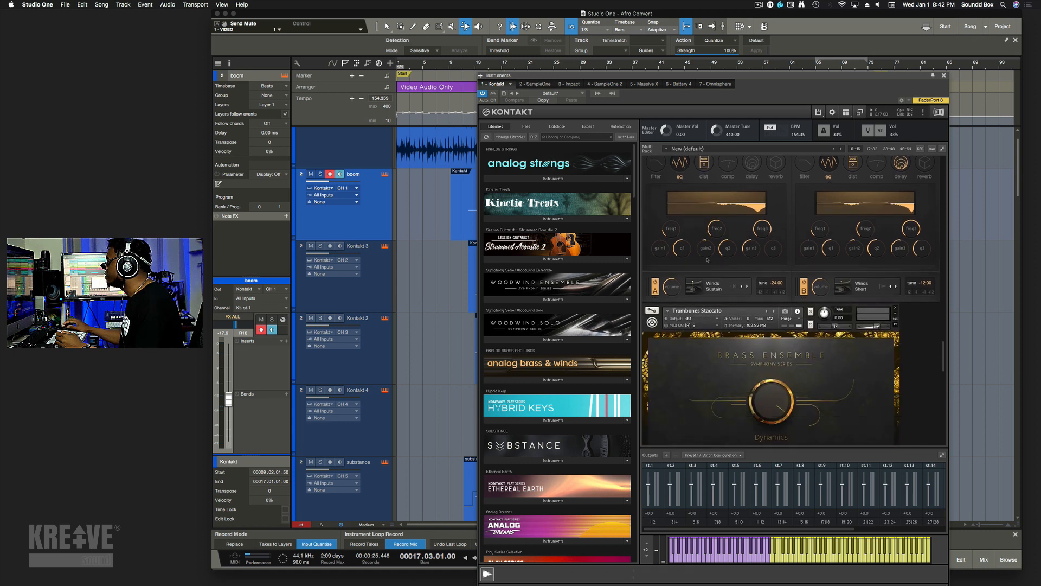
{"action": "scroll", "coordinate": [724, 288], "scroll_direction": "down", "scroll_amount": 1}
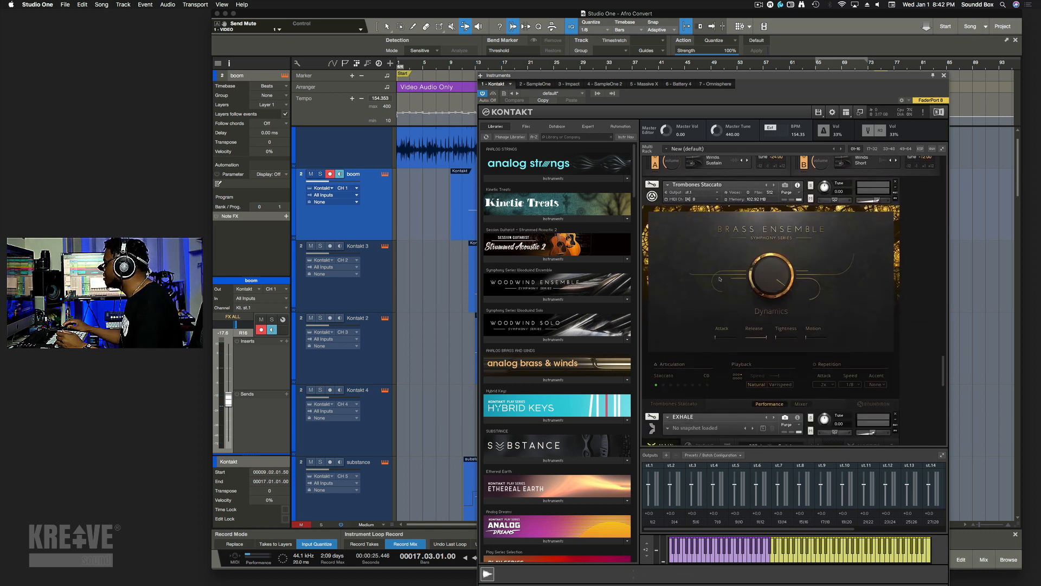
{"action": "scroll", "coordinate": [720, 279], "scroll_direction": "down", "scroll_amount": 9}
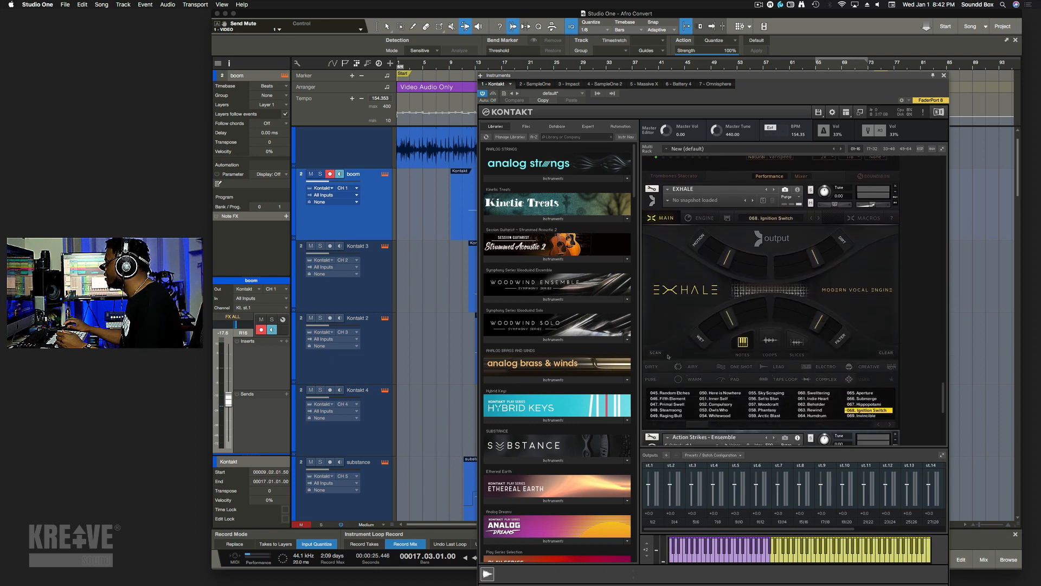
{"action": "scroll", "coordinate": [668, 356], "scroll_direction": "down", "scroll_amount": 4}
{"action": "scroll", "coordinate": [668, 356], "scroll_direction": "up", "scroll_amount": 3}
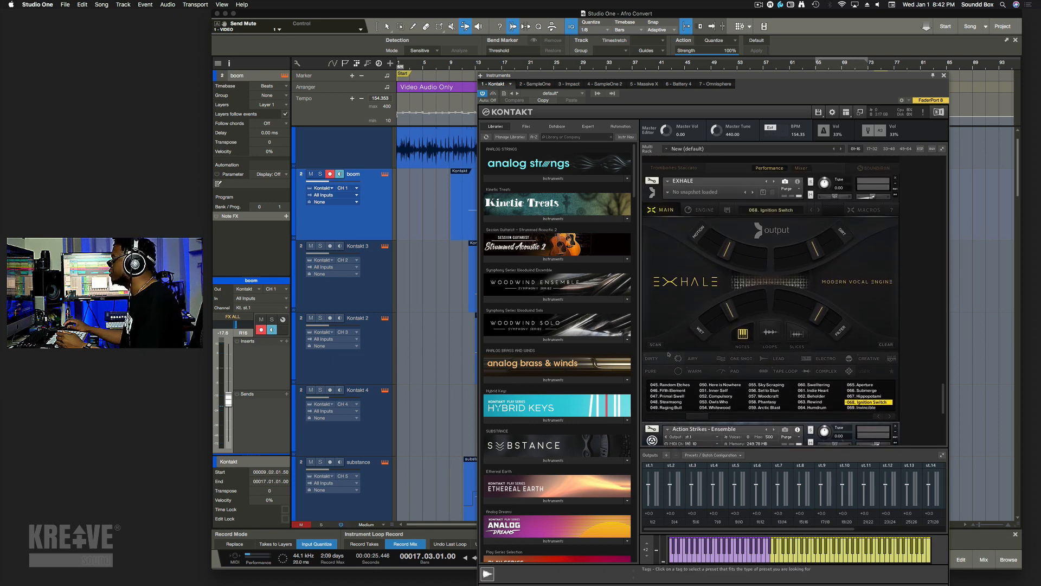
{"action": "scroll", "coordinate": [669, 355], "scroll_direction": "down", "scroll_amount": 10}
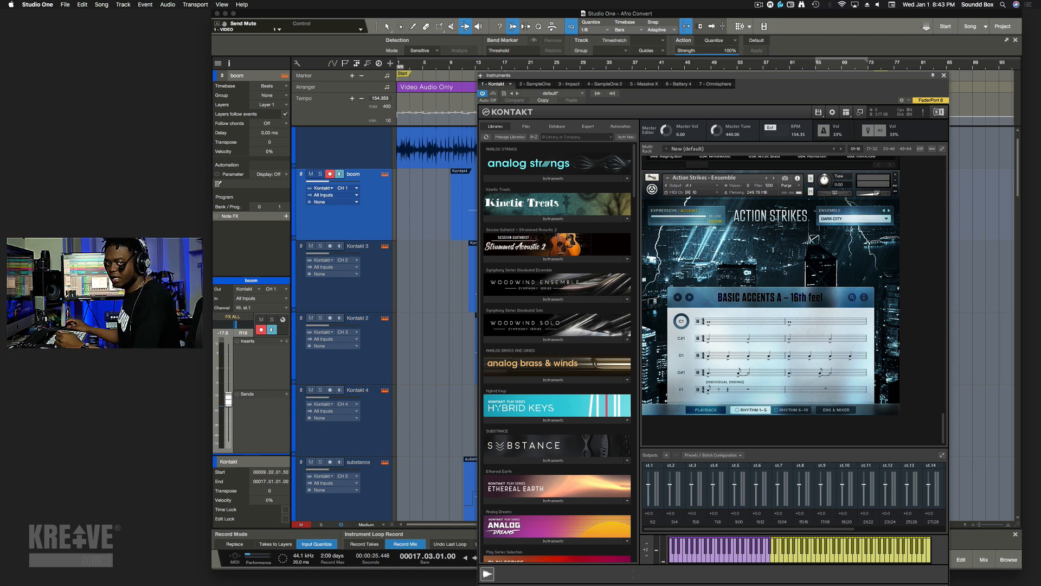
{"action": "scroll", "coordinate": [784, 272], "scroll_direction": "down", "scroll_amount": 10}
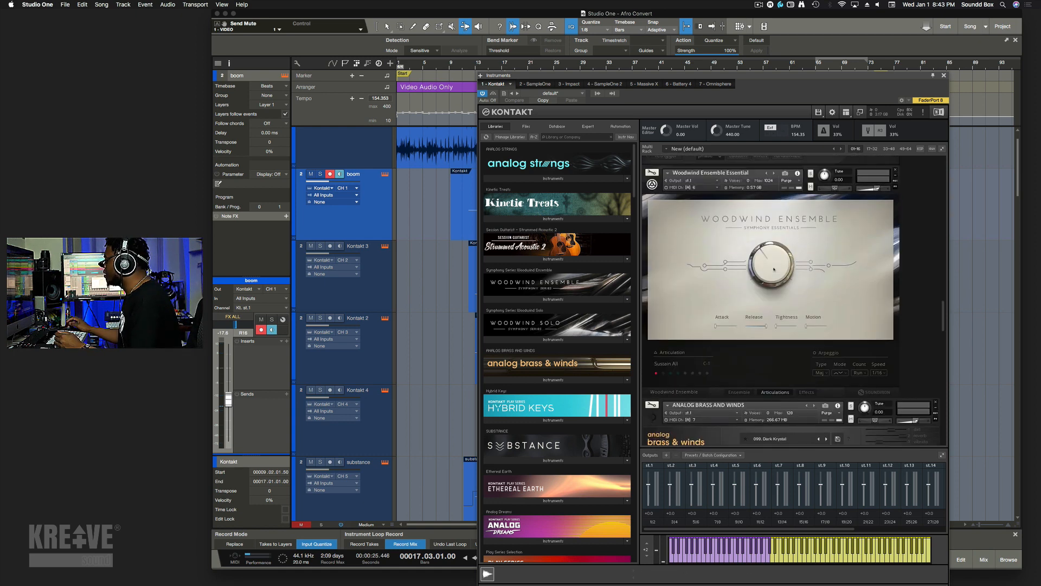
Look over the Signal and Emotive Strings instruments in Kontakt's multi rack, then move the Kontakt window aside to uncover the arrangement.
{"action": "scroll", "coordinate": [776, 269], "scroll_direction": "down", "scroll_amount": 15}
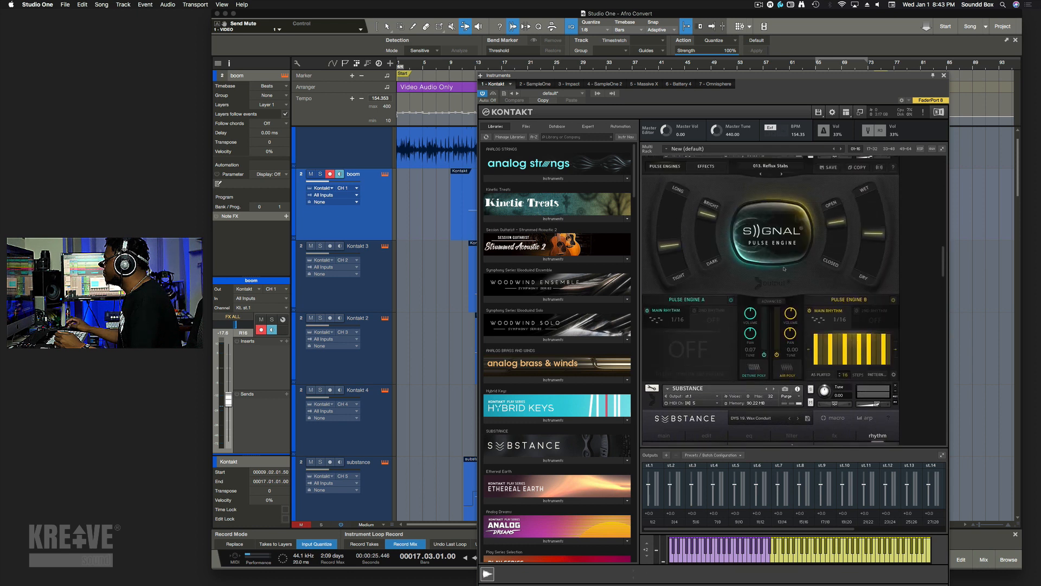
{"action": "scroll", "coordinate": [784, 268], "scroll_direction": "up", "scroll_amount": 4}
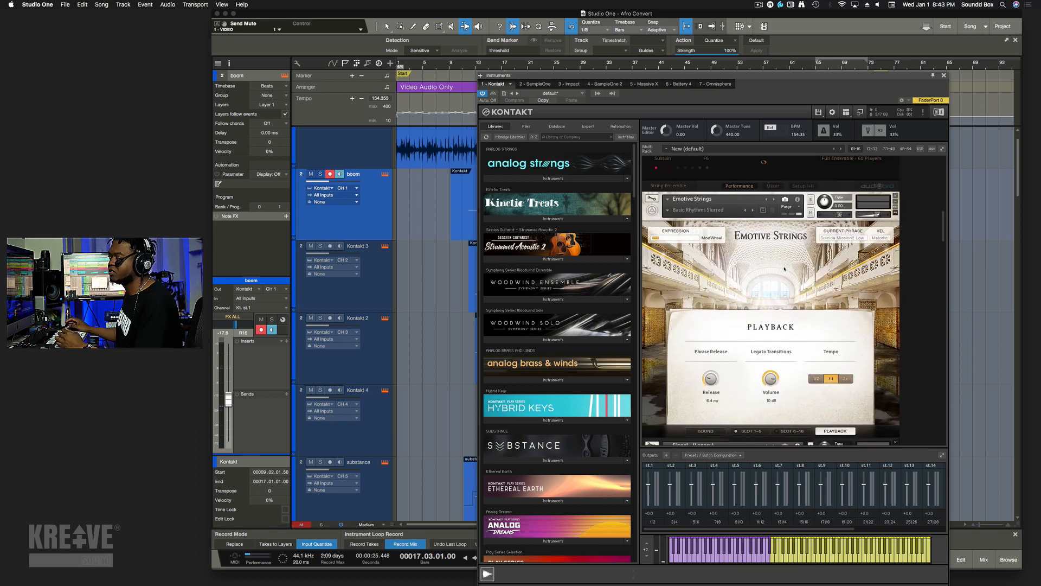
{"action": "left_click_drag", "start_coordinate": [649, 76], "coordinate": [884, 162]}
{"action": "scroll", "coordinate": [429, 222], "scroll_direction": "up", "scroll_amount": 2}
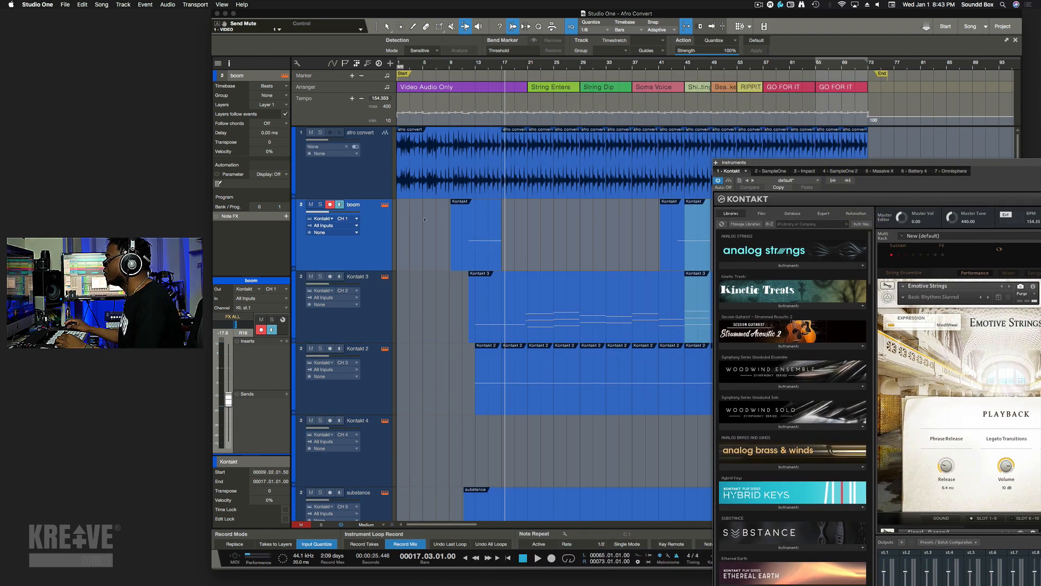
Solo the boom track and audition it from bar 9, bringing the Kontakt window back into view before stopping playback.
{"action": "left_click", "coordinate": [379, 250]}
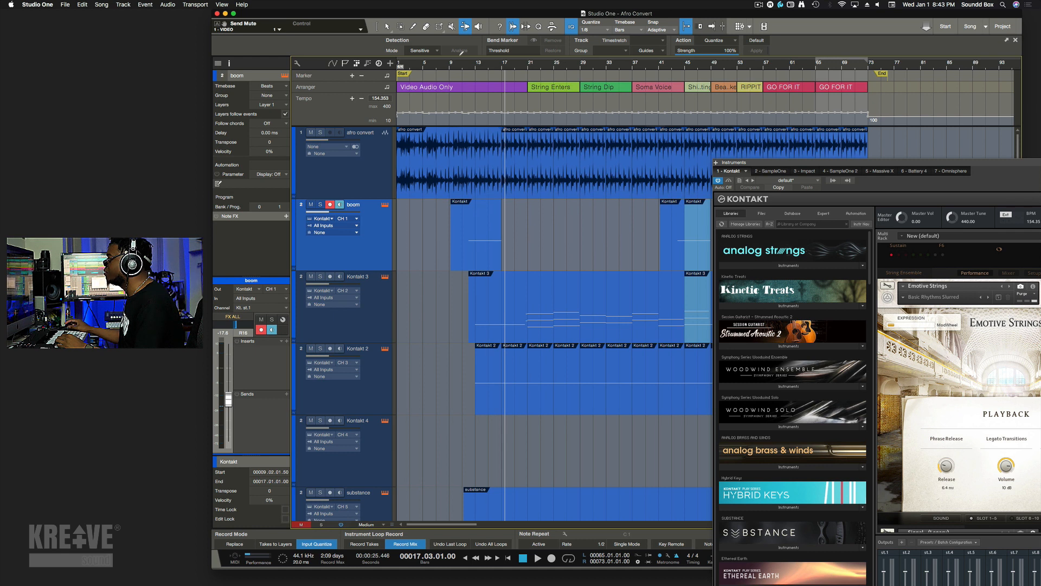
{"action": "left_click", "coordinate": [448, 68]}
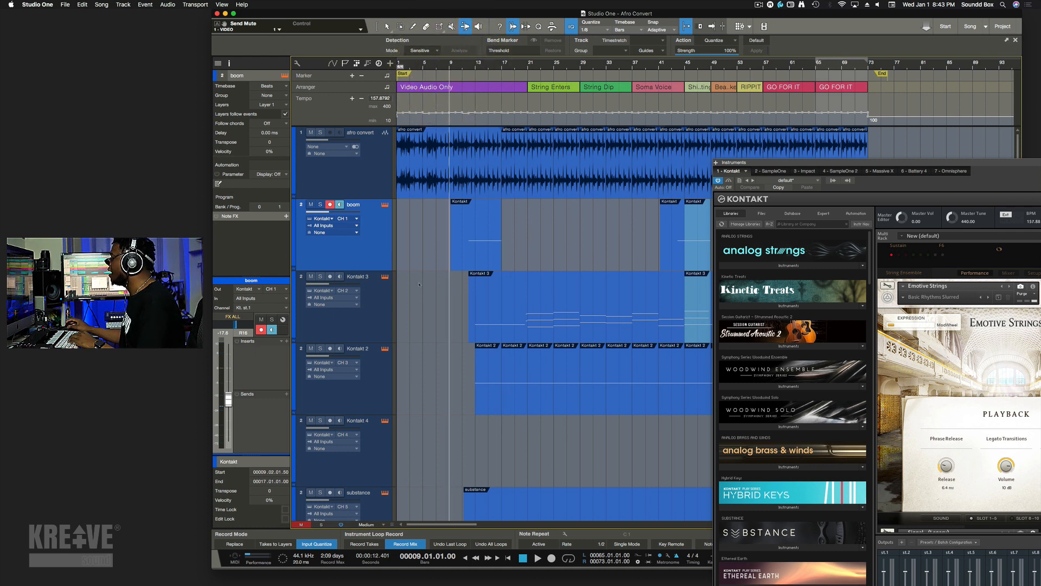
{"action": "key", "text": "space"}
{"action": "left_click", "coordinate": [321, 204]}
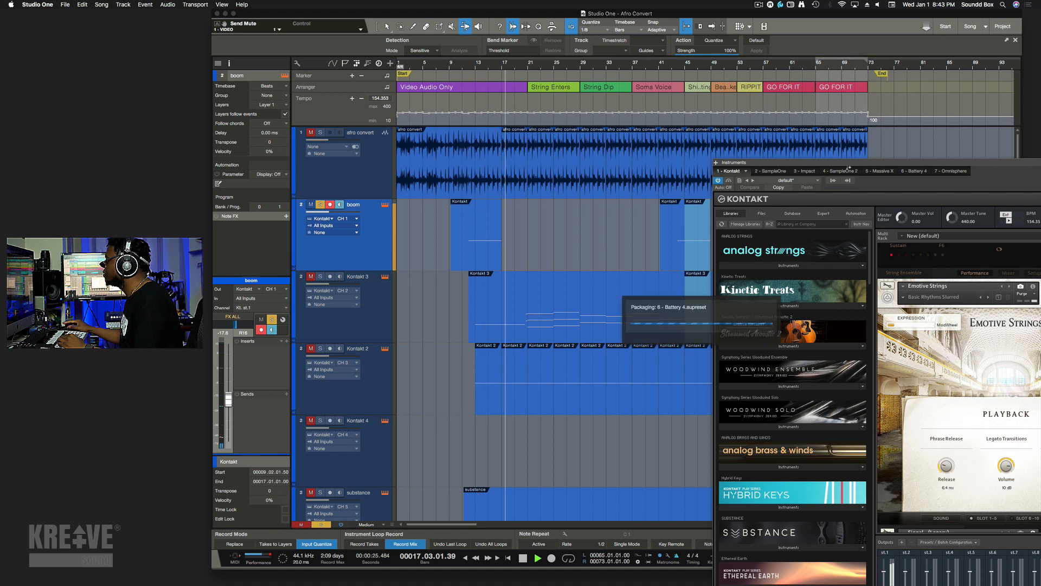
{"action": "left_click_drag", "start_coordinate": [845, 164], "coordinate": [717, 78]}
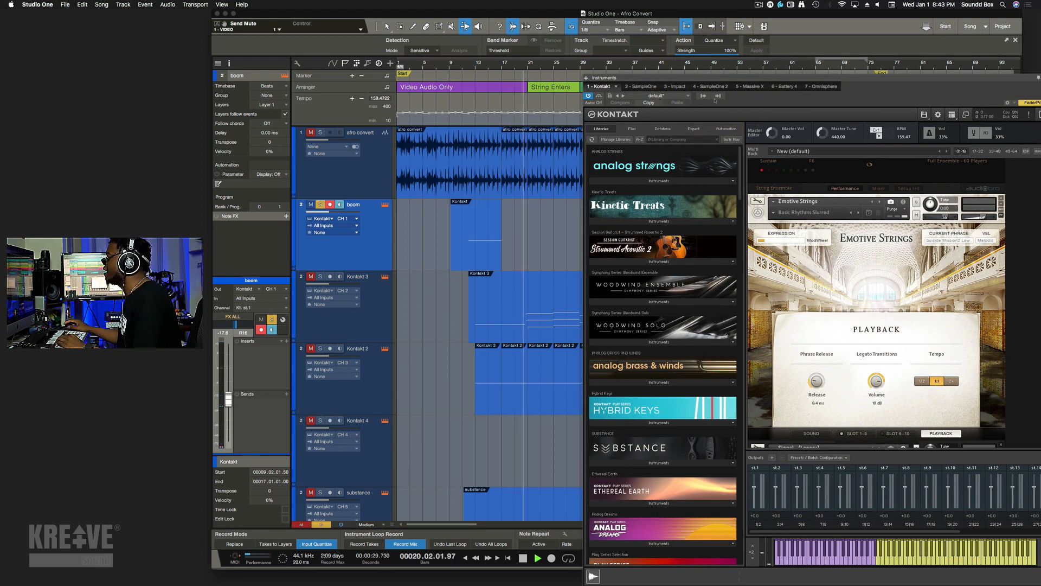
{"action": "key", "text": "space"}
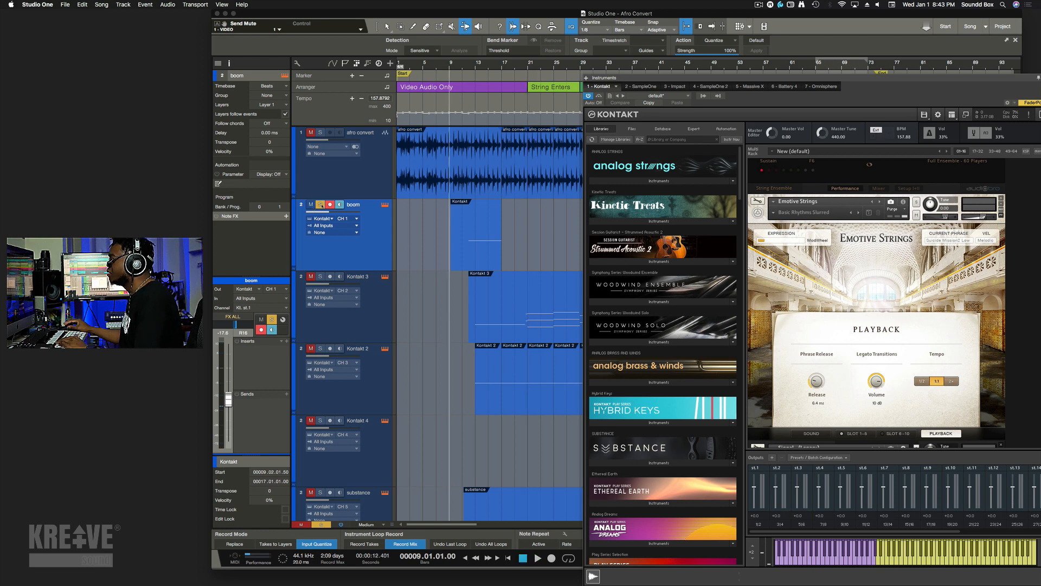
Unsolo the boom track, solo Kontakt 3 and afro convert, and play them from bar 9 with the Kontakt window moved off the arrangement.
{"action": "left_click", "coordinate": [320, 205]}
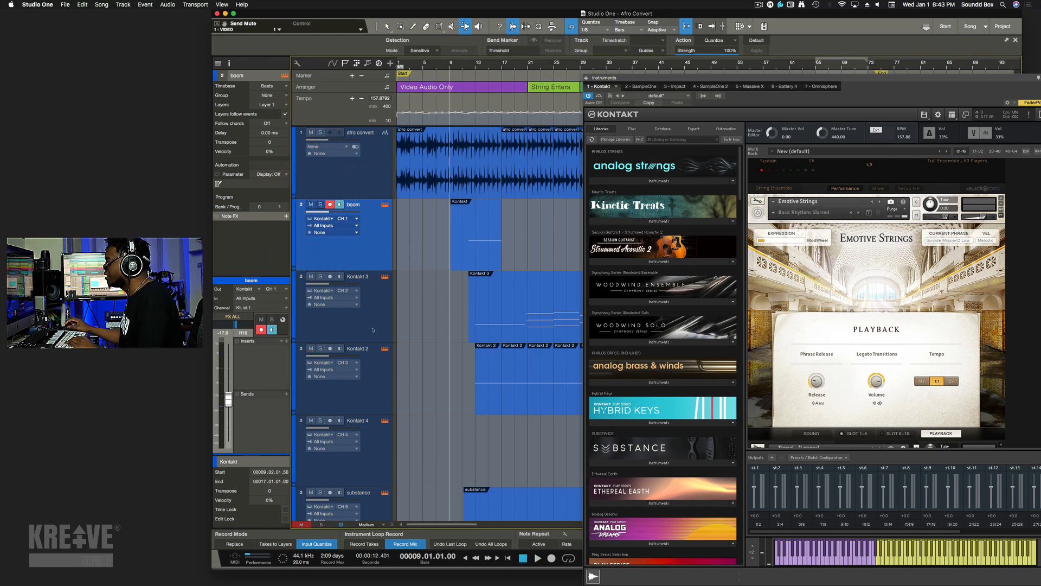
{"action": "left_click", "coordinate": [320, 276]}
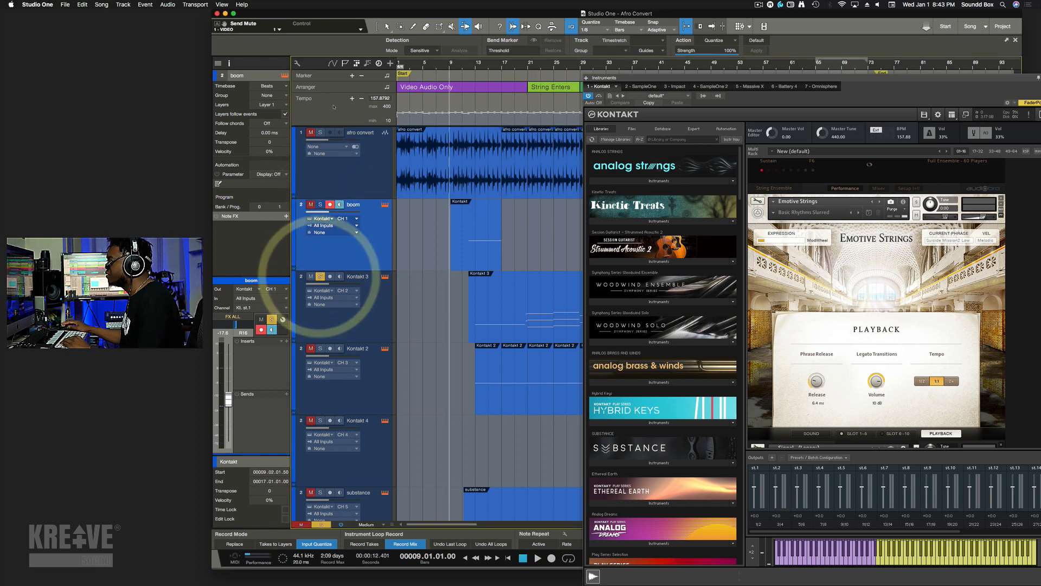
{"action": "left_click", "coordinate": [320, 133]}
{"action": "key", "text": "space"}
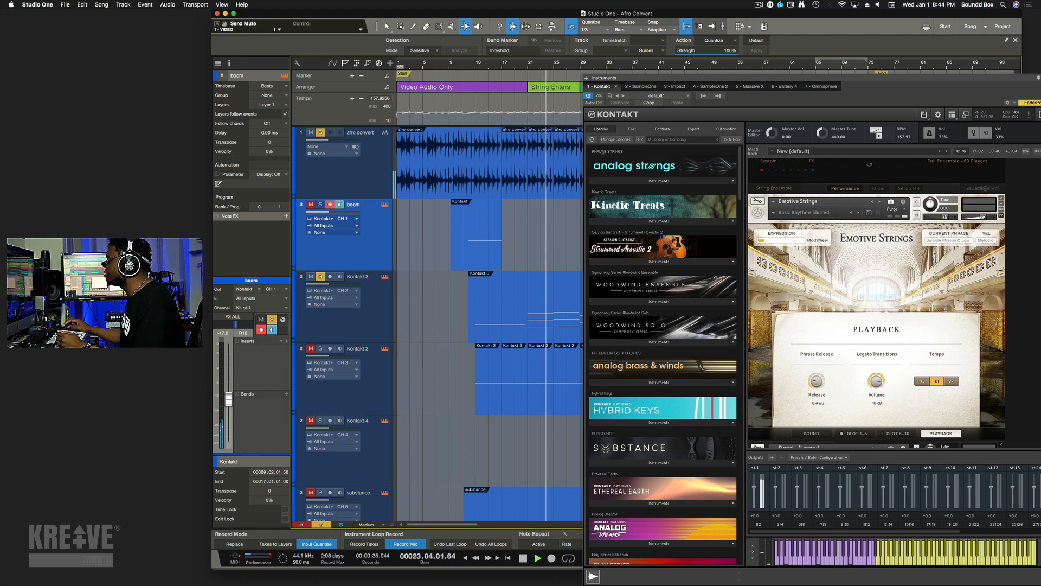
{"action": "left_click_drag", "start_coordinate": [769, 80], "coordinate": [739, 94]}
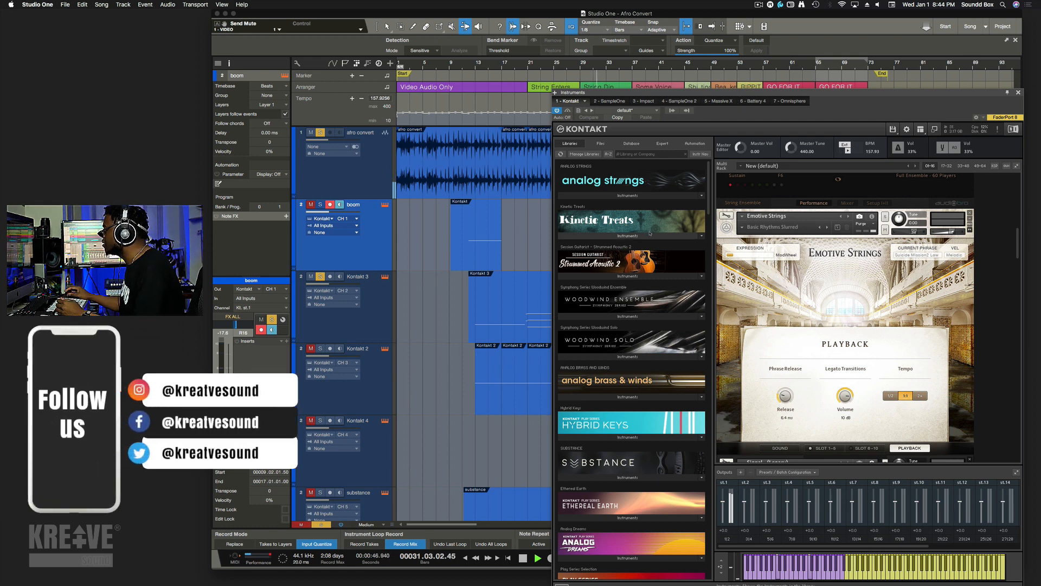
{"action": "left_click_drag", "start_coordinate": [643, 96], "coordinate": [867, 321]}
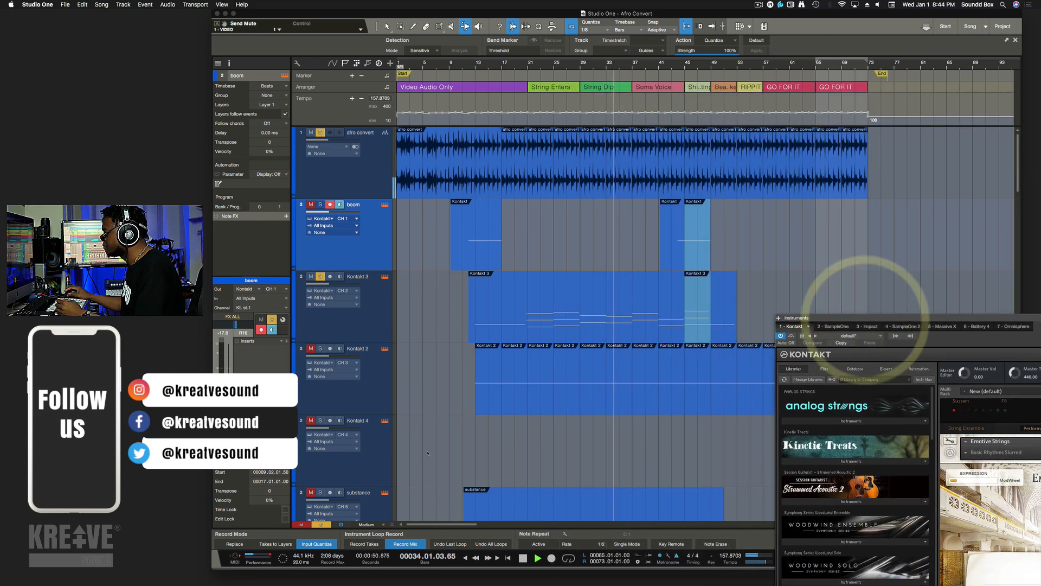
{"action": "key", "text": "space"}
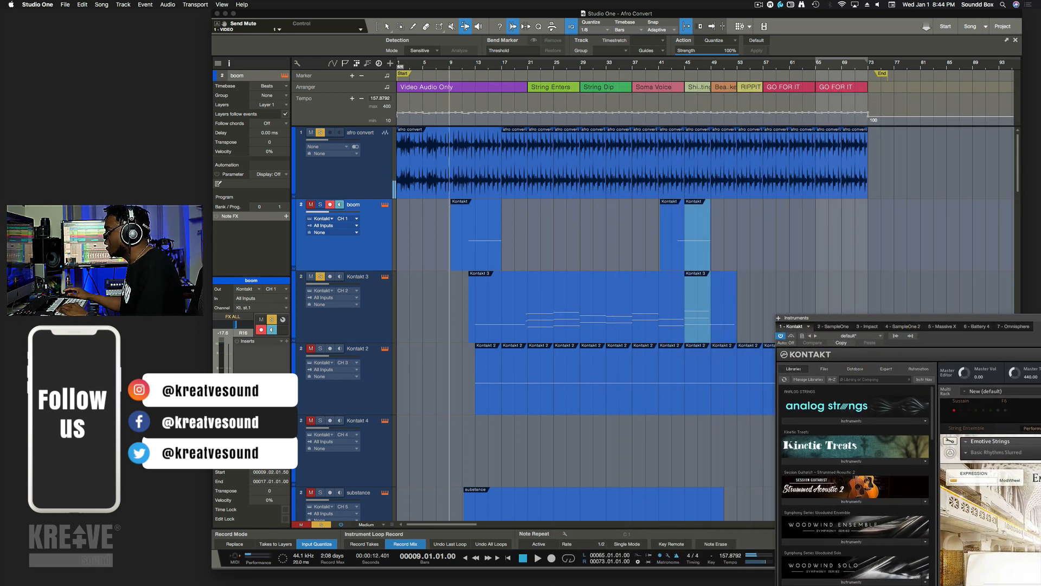
Add the Kontakt 2 track to the solo, play from bar 9 and bring the Kontakt interface back into full view.
{"action": "left_click", "coordinate": [319, 348]}
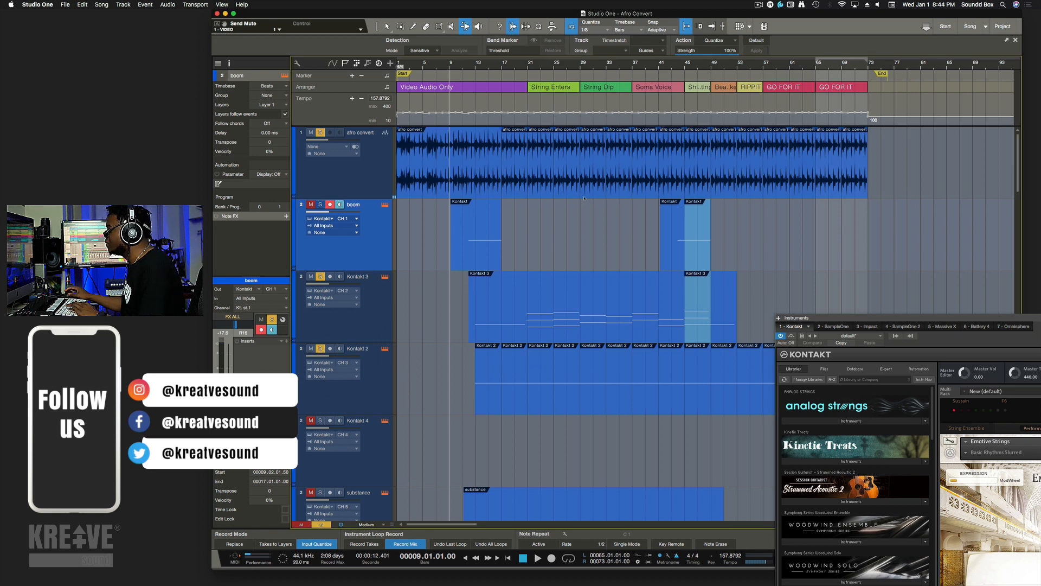
{"action": "key", "text": "space"}
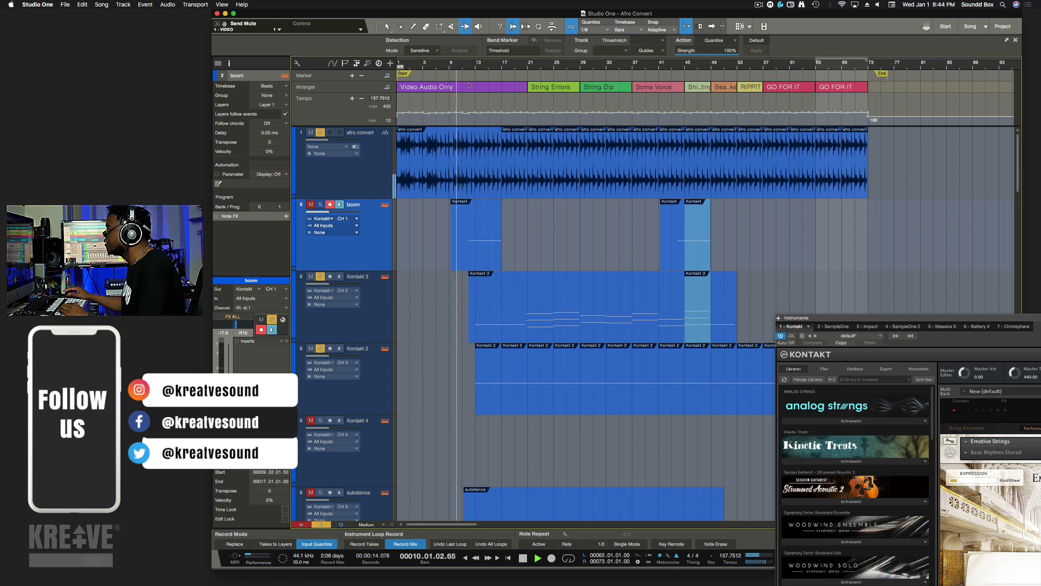
{"action": "scroll", "coordinate": [560, 313], "scroll_direction": "down", "scroll_amount": 3}
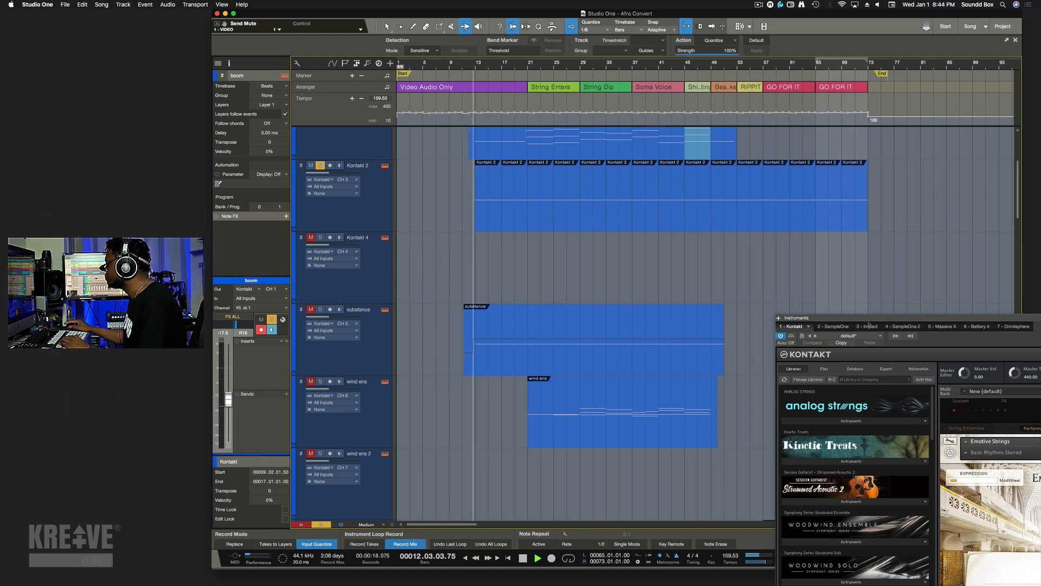
{"action": "left_click_drag", "start_coordinate": [868, 320], "coordinate": [678, 47]}
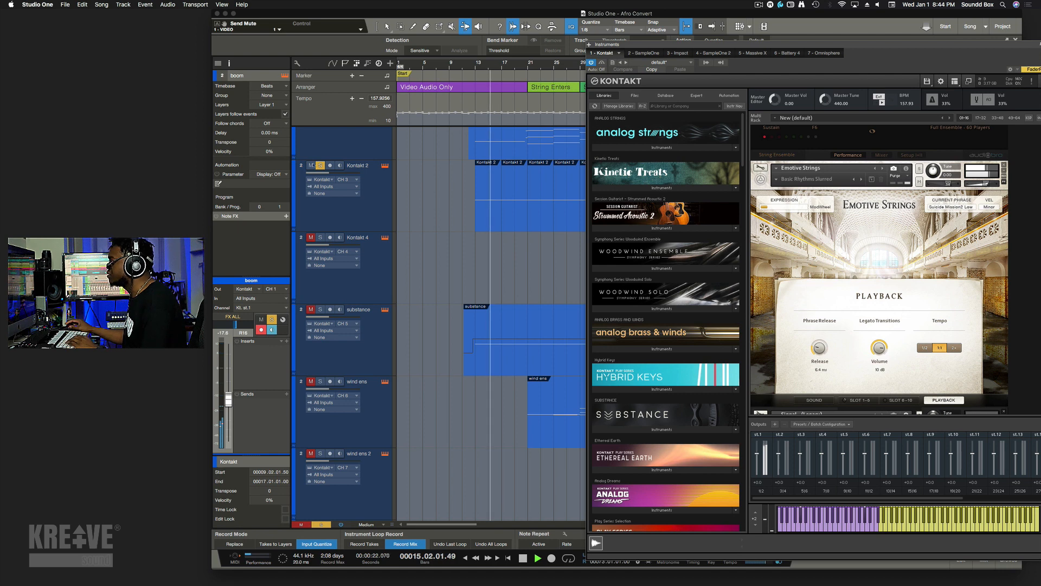
Rename the Kontakt 2 track as Emotive.
{"action": "double_click", "coordinate": [355, 167]}
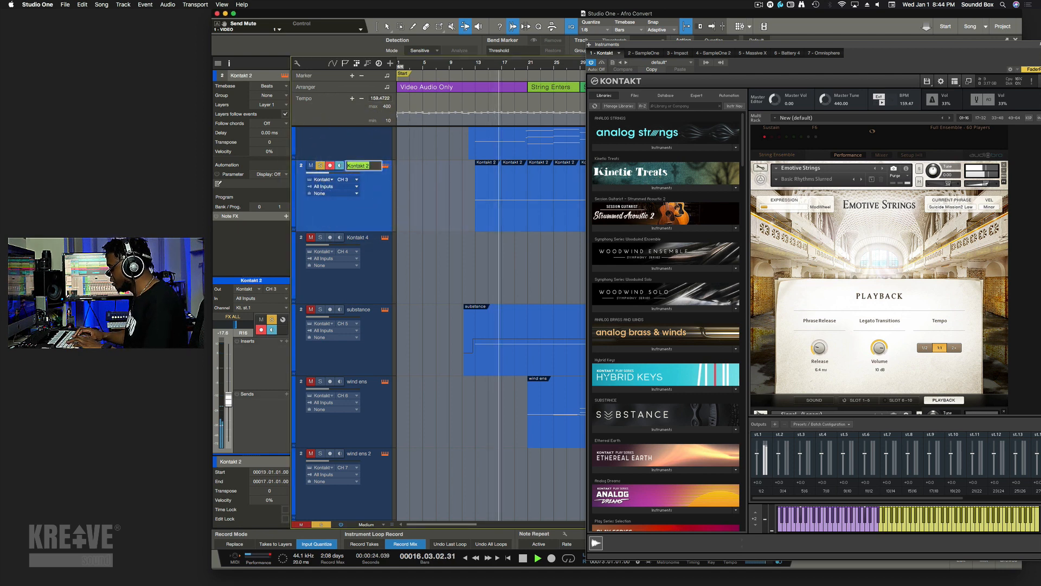
{"action": "type", "text": "Emotive"}
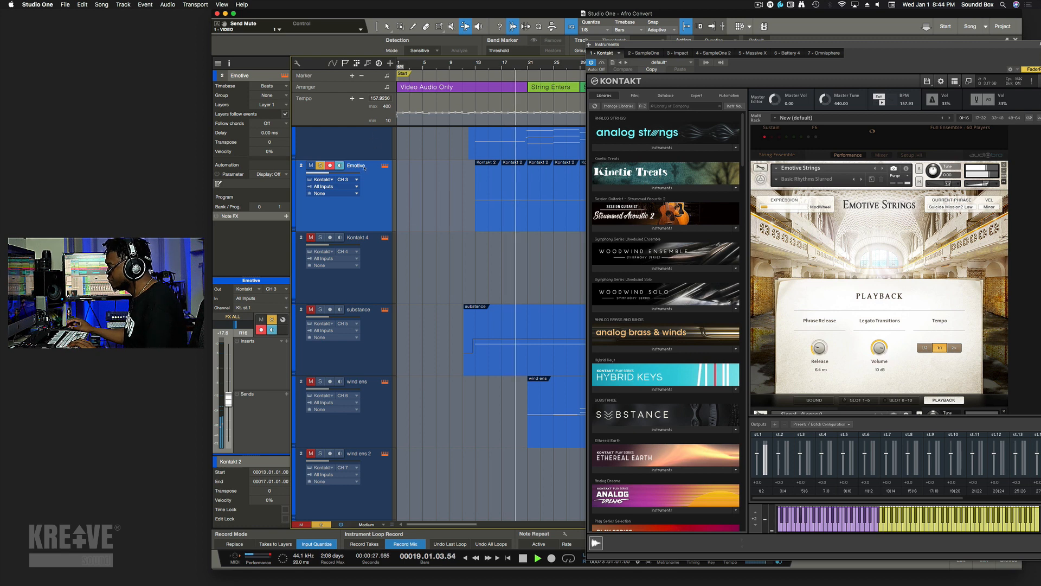
{"action": "left_click", "coordinate": [348, 159]}
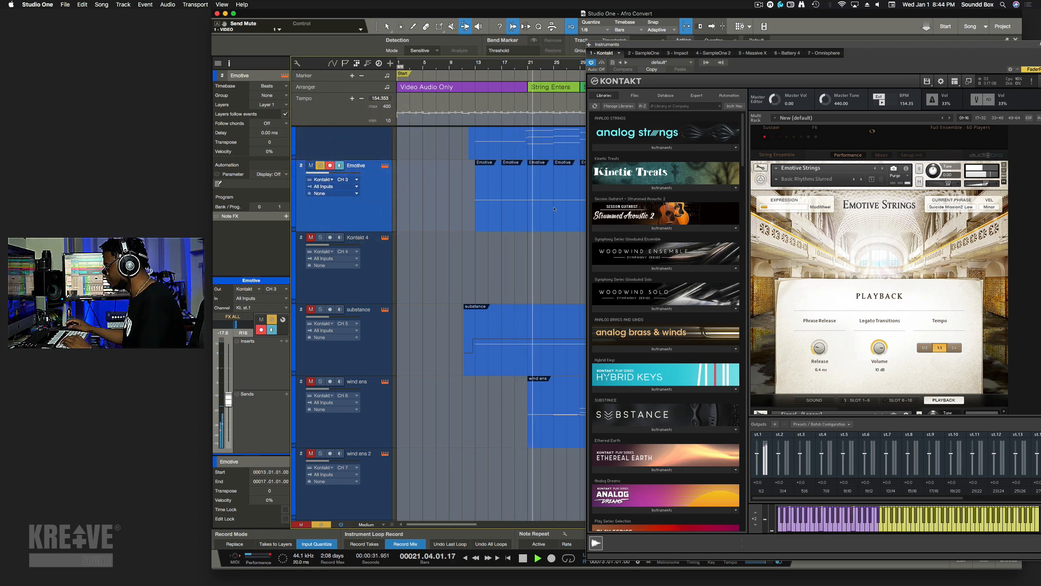
Reposition the Kontakt window around the Emotive track's audition and view the Emotive Strings Sound, Playback and Slot 1-5 pages.
{"action": "left_click_drag", "start_coordinate": [701, 47], "coordinate": [723, 261]}
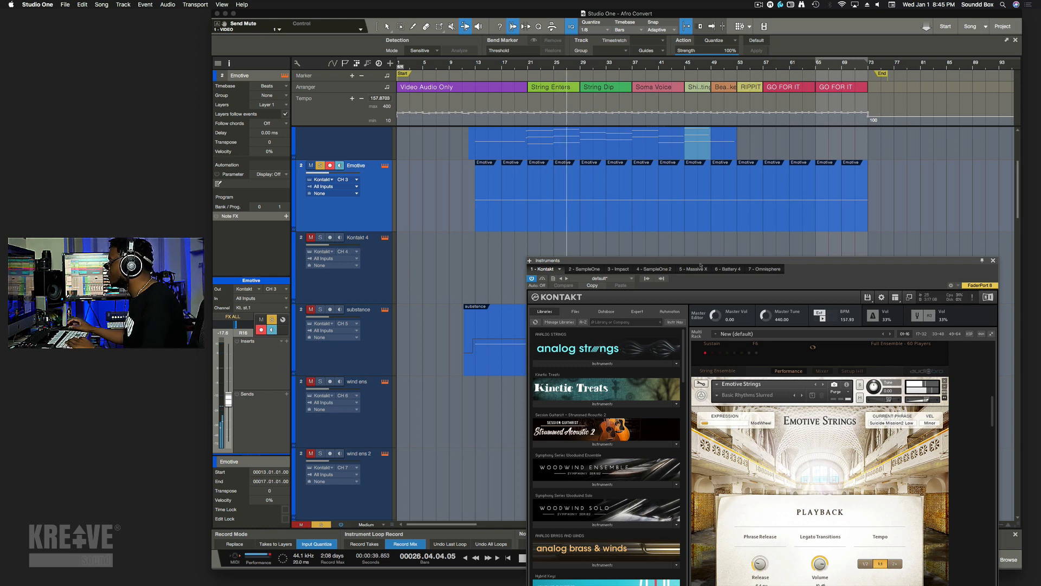
{"action": "left_click_drag", "start_coordinate": [701, 263], "coordinate": [773, 37]}
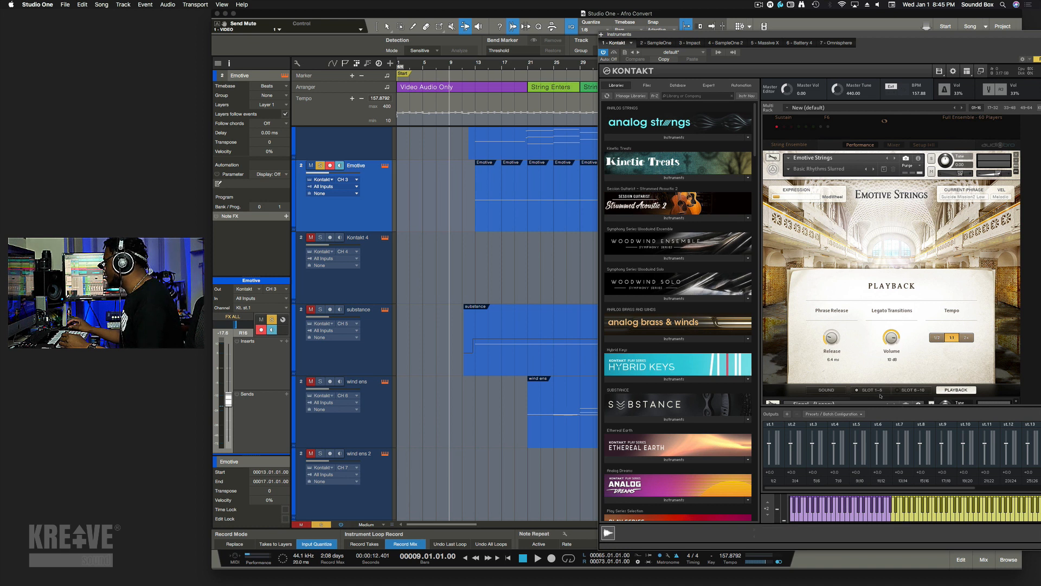
{"action": "left_click", "coordinate": [826, 390]}
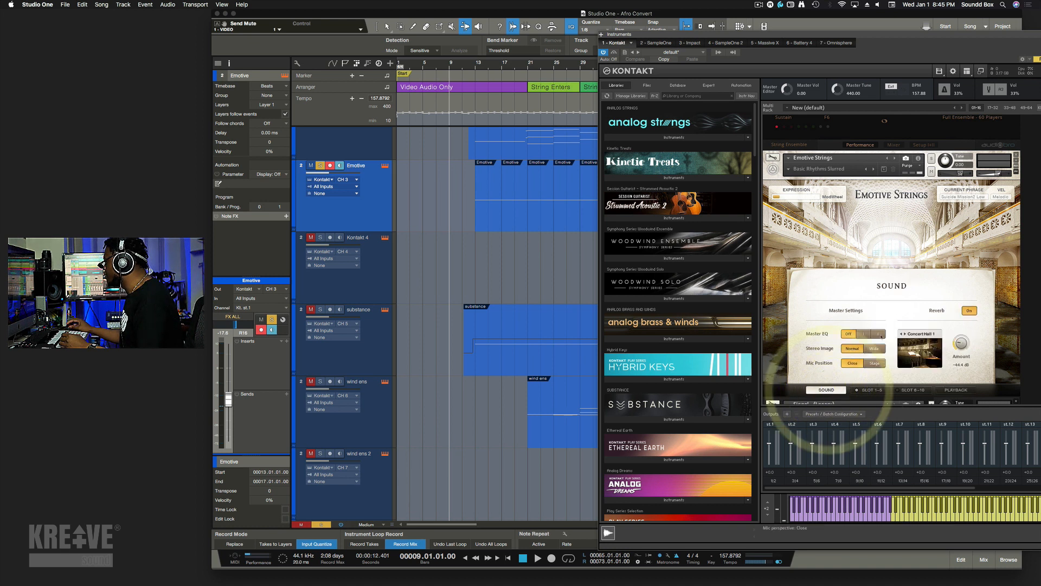
{"action": "left_click", "coordinate": [953, 390]}
{"action": "scroll", "coordinate": [927, 262], "scroll_direction": "down", "scroll_amount": 1}
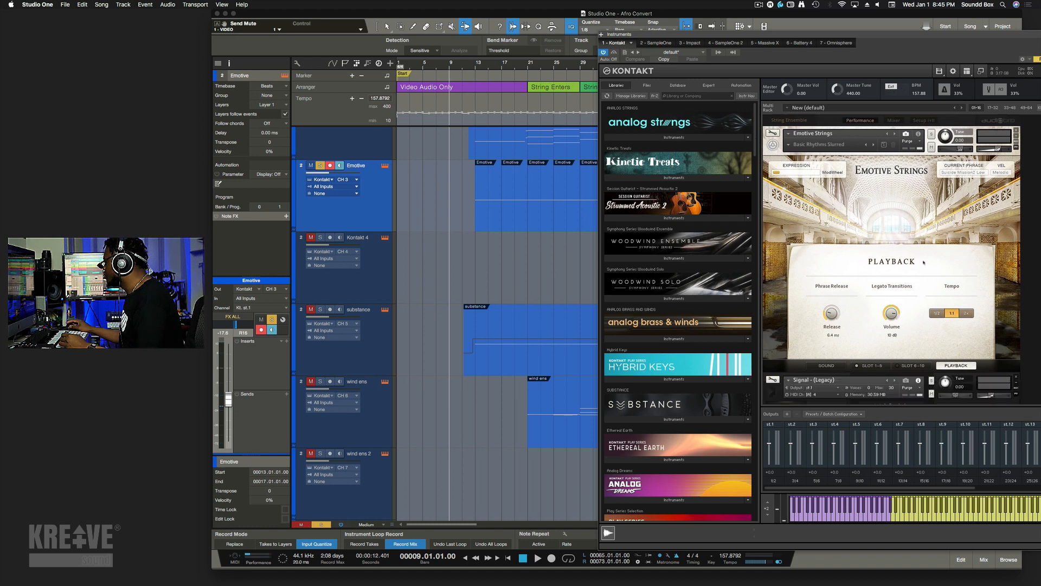
{"action": "left_click", "coordinate": [843, 366]}
{"action": "left_click", "coordinate": [871, 365]}
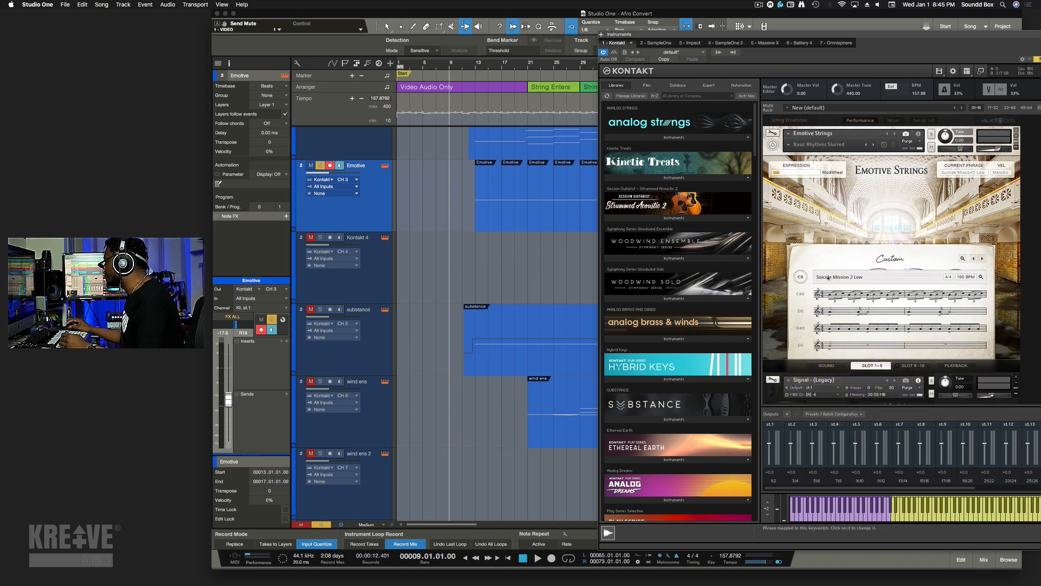
Open the phrase list from the Suicide Mission 2 Low slot in Emotive Strings and browse the available phrases.
{"action": "left_click", "coordinate": [857, 277]}
{"action": "scroll", "coordinate": [870, 301], "scroll_direction": "down", "scroll_amount": 2}
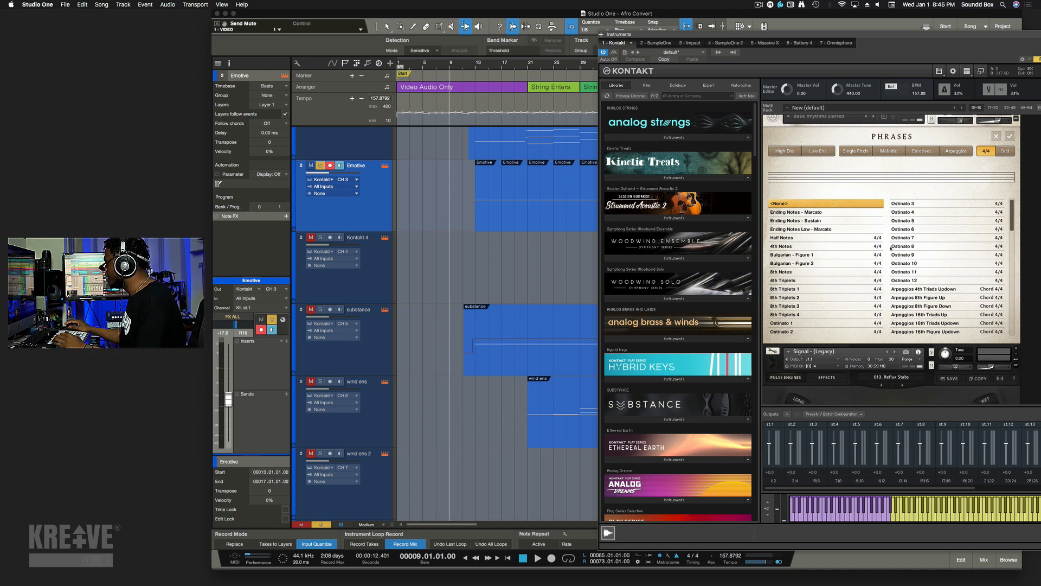
{"action": "scroll", "coordinate": [891, 249], "scroll_direction": "down", "scroll_amount": 2}
{"action": "scroll", "coordinate": [890, 248], "scroll_direction": "up", "scroll_amount": 2}
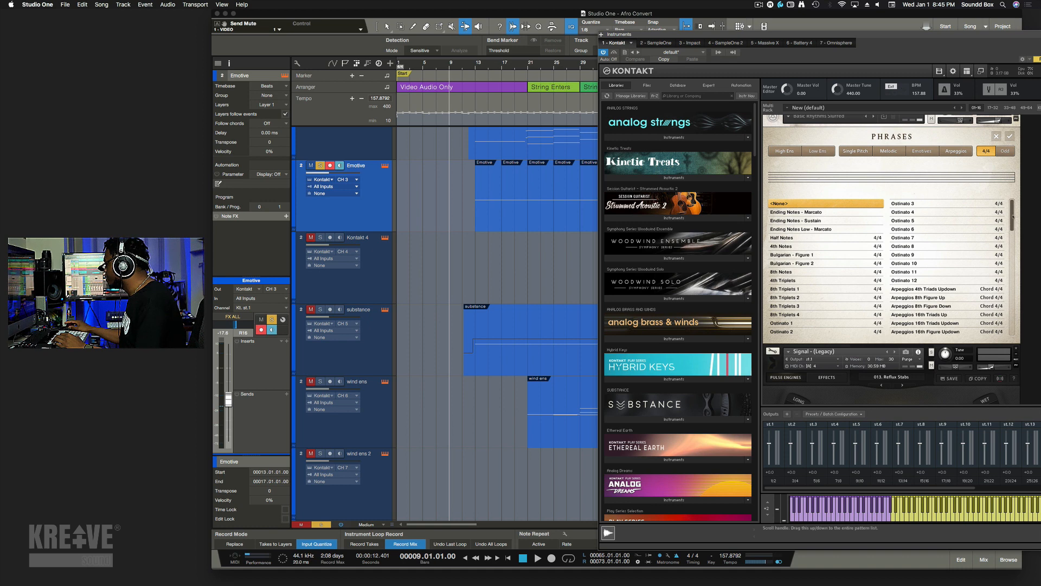
{"action": "mouse_move", "coordinate": [1013, 217]}
{"action": "left_mouse_down"}
{"action": "mouse_move", "coordinate": [1011, 256]}
{"action": "mouse_move", "coordinate": [1004, 241]}
{"action": "mouse_move", "coordinate": [993, 264]}
{"action": "mouse_move", "coordinate": [1001, 212]}
{"action": "left_mouse_up"}
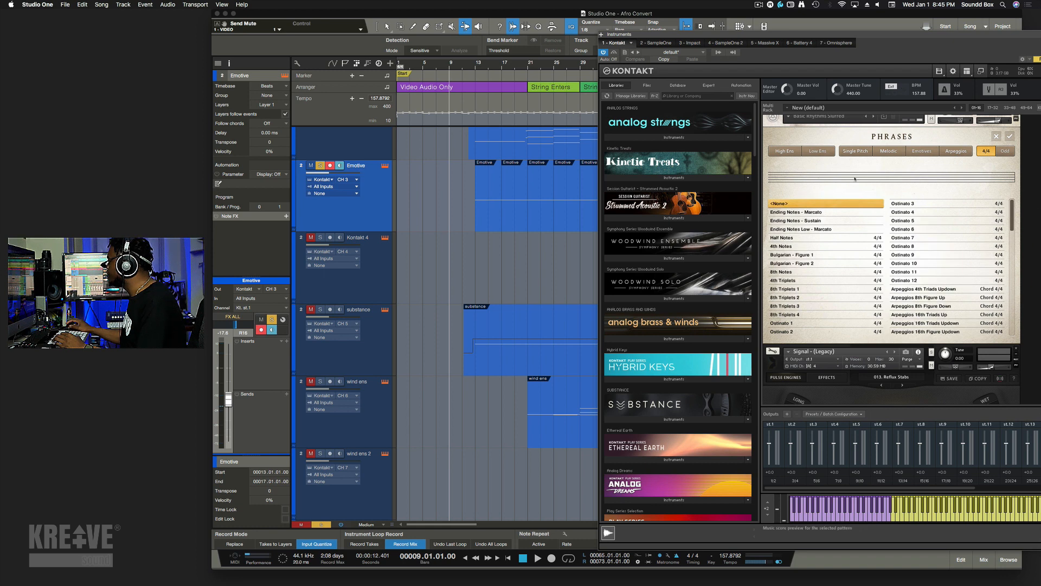
{"action": "scroll", "coordinate": [862, 179], "scroll_direction": "up", "scroll_amount": 2}
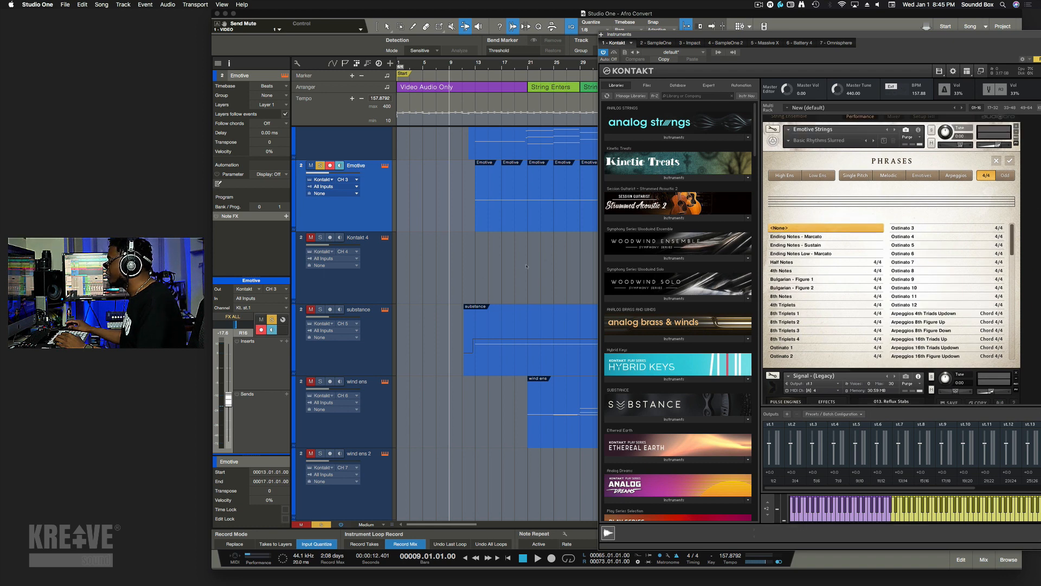
Uncover the arrangement, solo the substance track too, play from about bar 11 and raise the Kontakt window again.
{"action": "left_click_drag", "start_coordinate": [728, 30], "coordinate": [795, 58]}
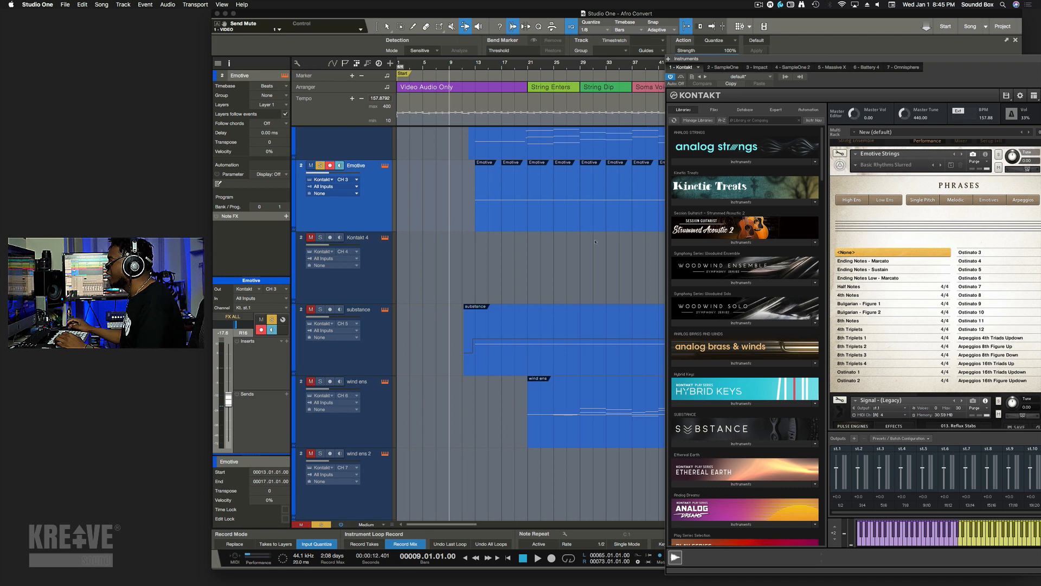
{"action": "left_click_drag", "start_coordinate": [732, 57], "coordinate": [727, 350]}
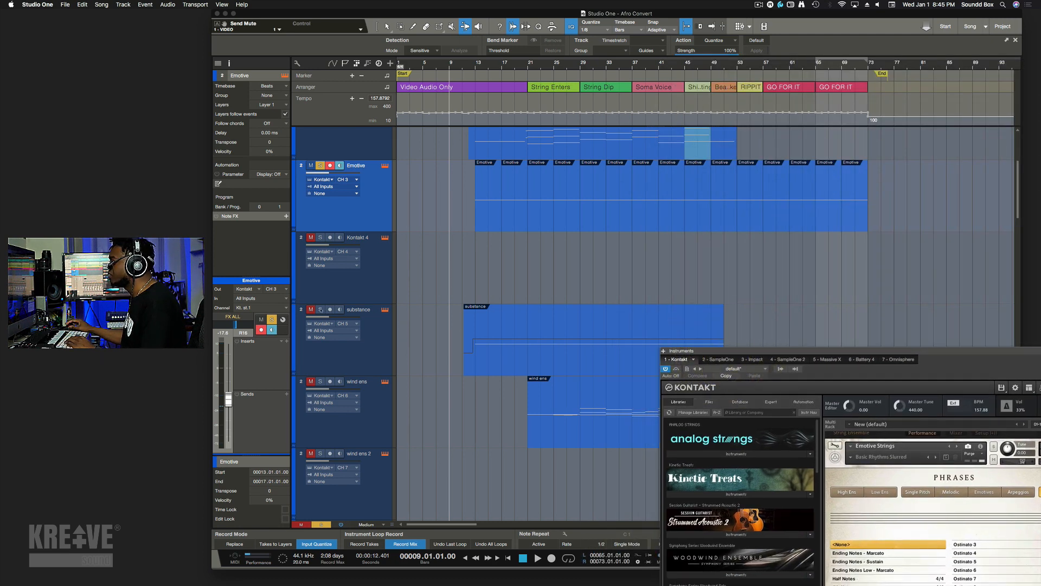
{"action": "left_click", "coordinate": [320, 309]}
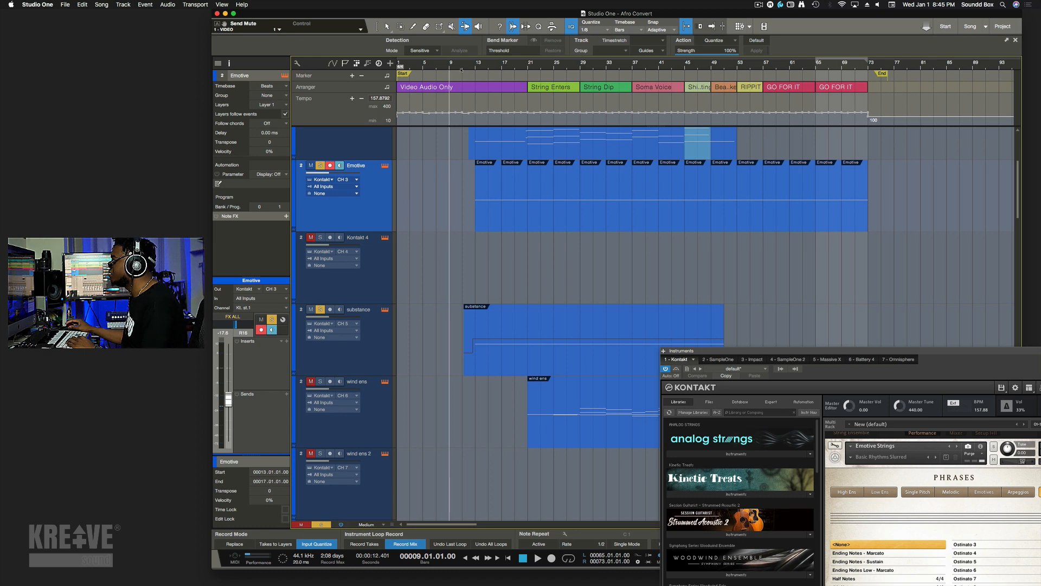
{"action": "left_click", "coordinate": [462, 69]}
{"action": "key", "text": "space"}
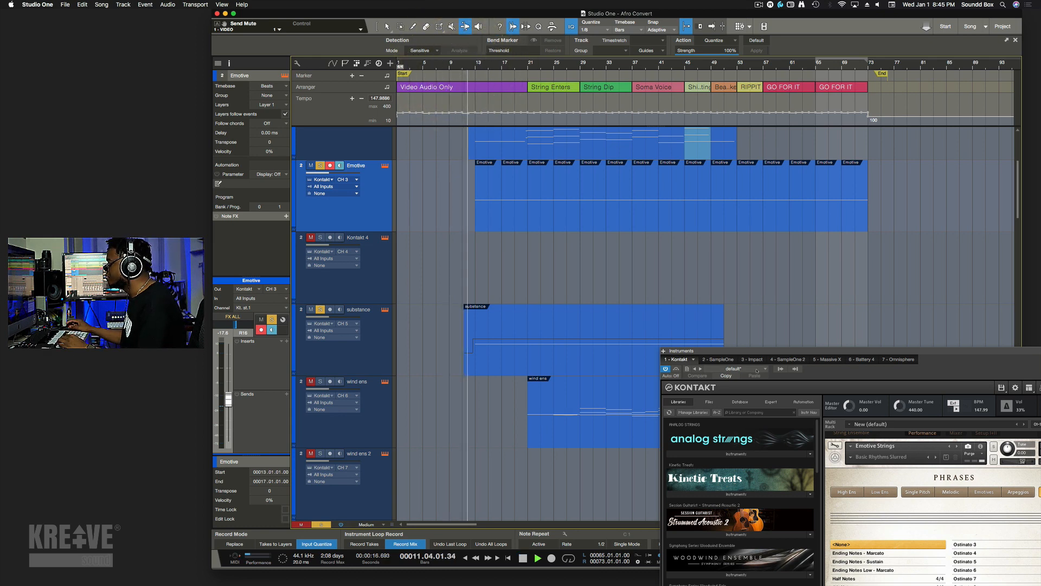
{"action": "left_click_drag", "start_coordinate": [770, 352], "coordinate": [767, 163]}
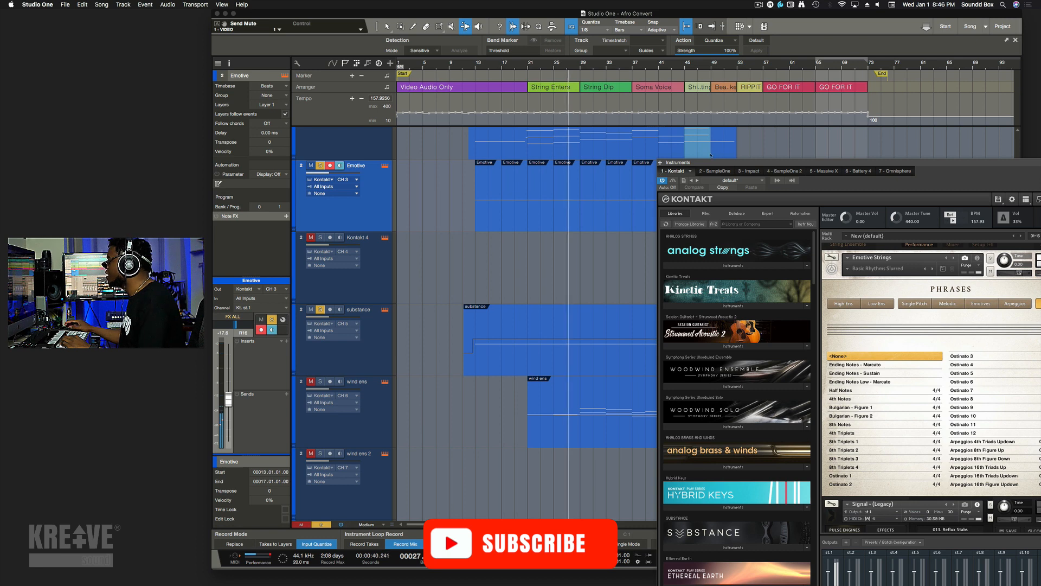
Reposition the Kontakt window higher, solo the wind ens track as well and restart playback from about bar 17.
{"action": "left_click_drag", "start_coordinate": [713, 162], "coordinate": [718, 75]}
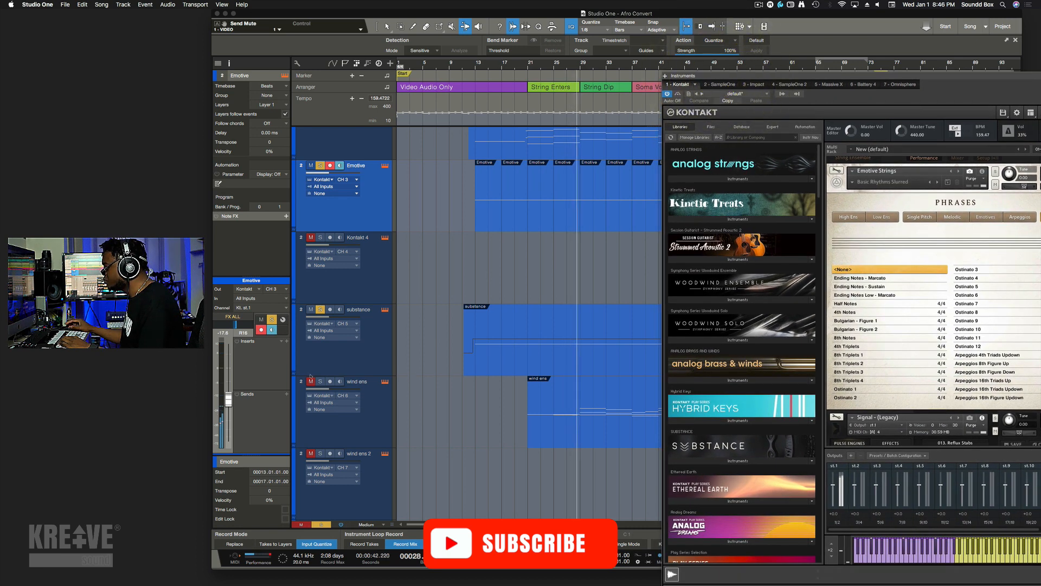
{"action": "left_click", "coordinate": [321, 382]}
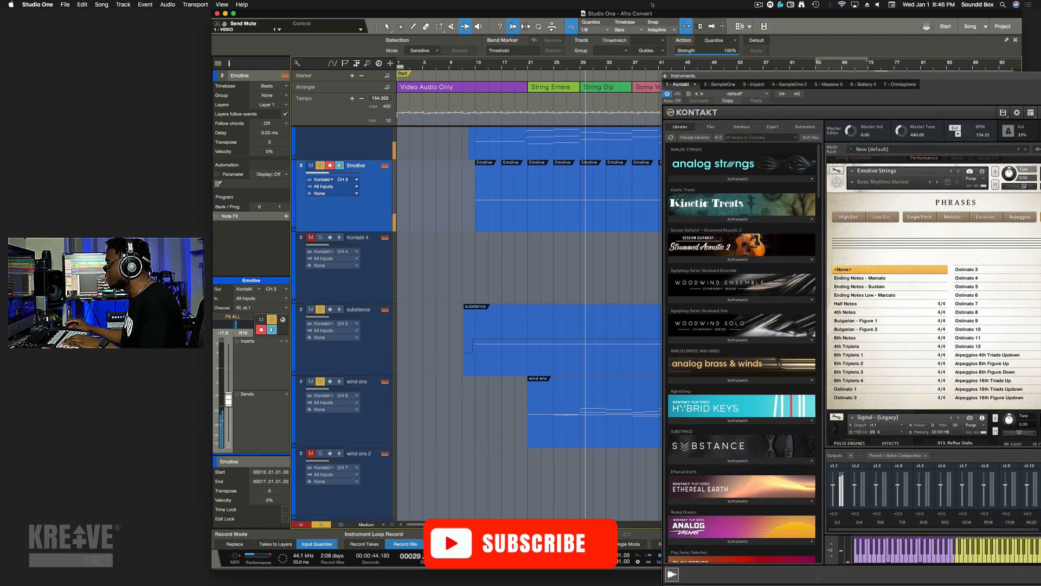
{"action": "left_click", "coordinate": [502, 66]}
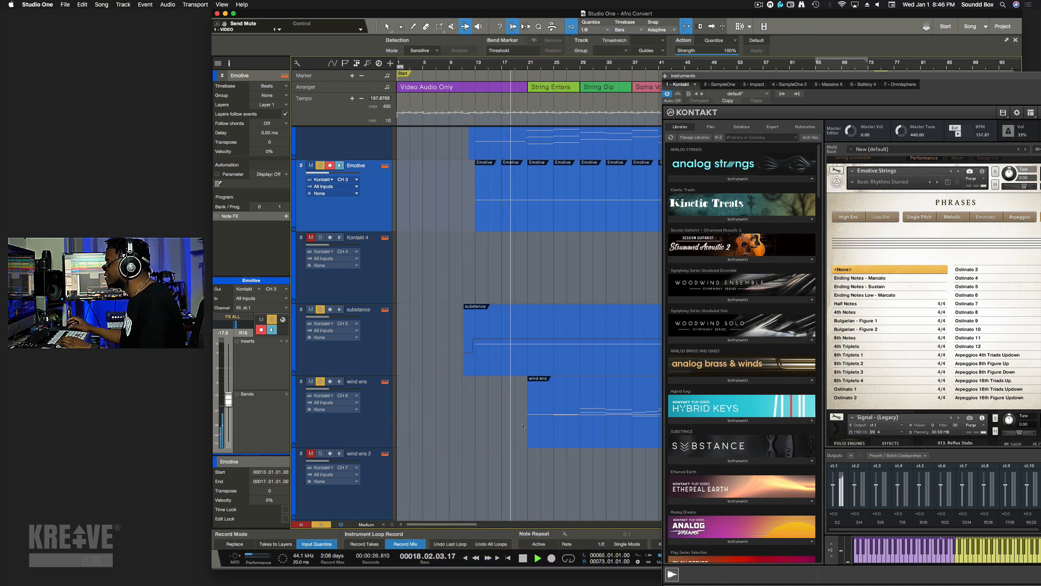
Look through the Kontakt rack from Emotive Strings past Signal and Analog Brass and Winds to Trombones Staccato and EXHALE.
{"action": "scroll", "coordinate": [956, 286], "scroll_direction": "down", "scroll_amount": 10}
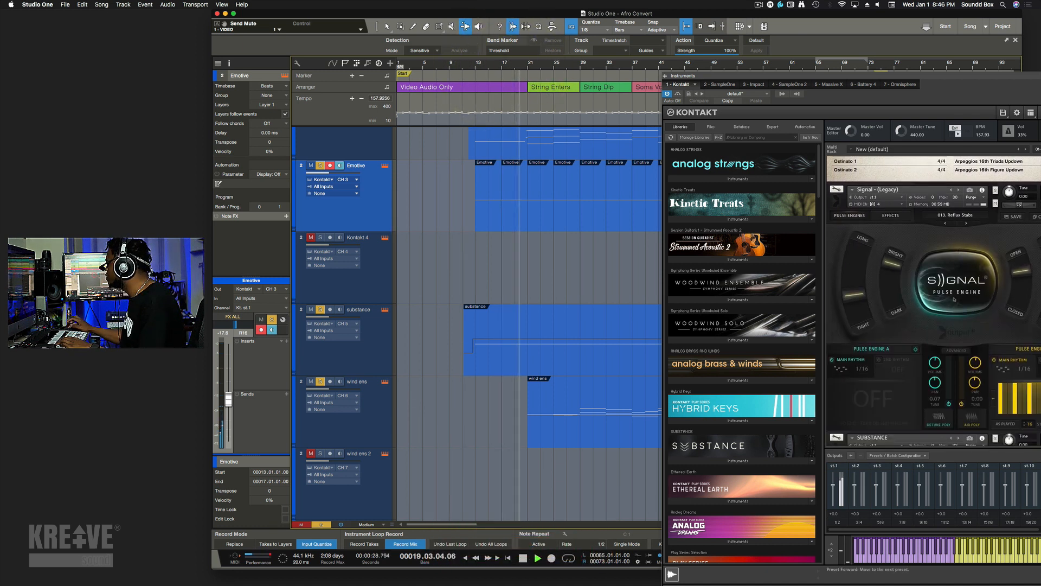
{"action": "scroll", "coordinate": [950, 300], "scroll_direction": "down", "scroll_amount": 10}
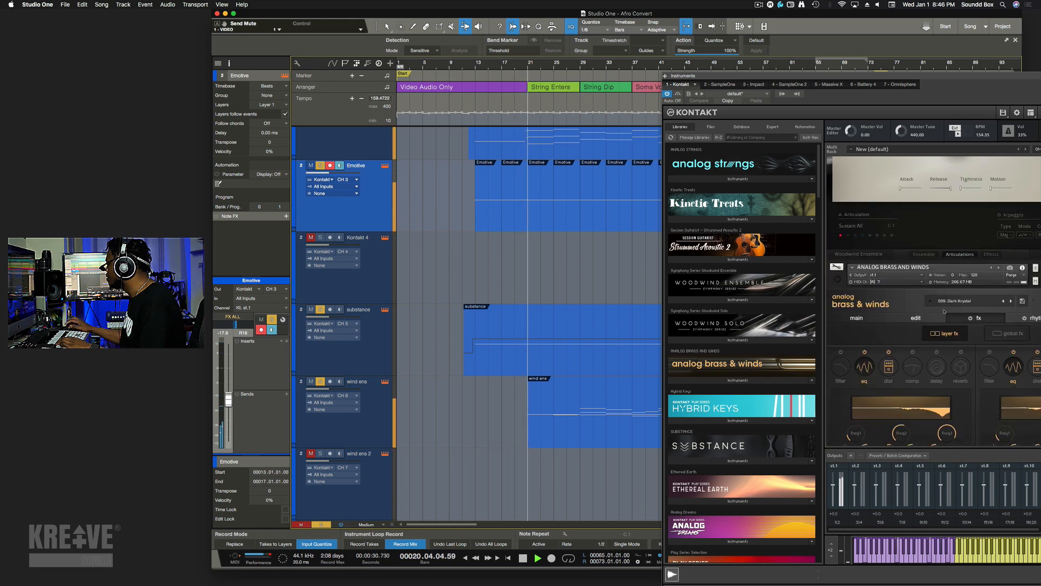
{"action": "scroll", "coordinate": [944, 311], "scroll_direction": "down", "scroll_amount": 5}
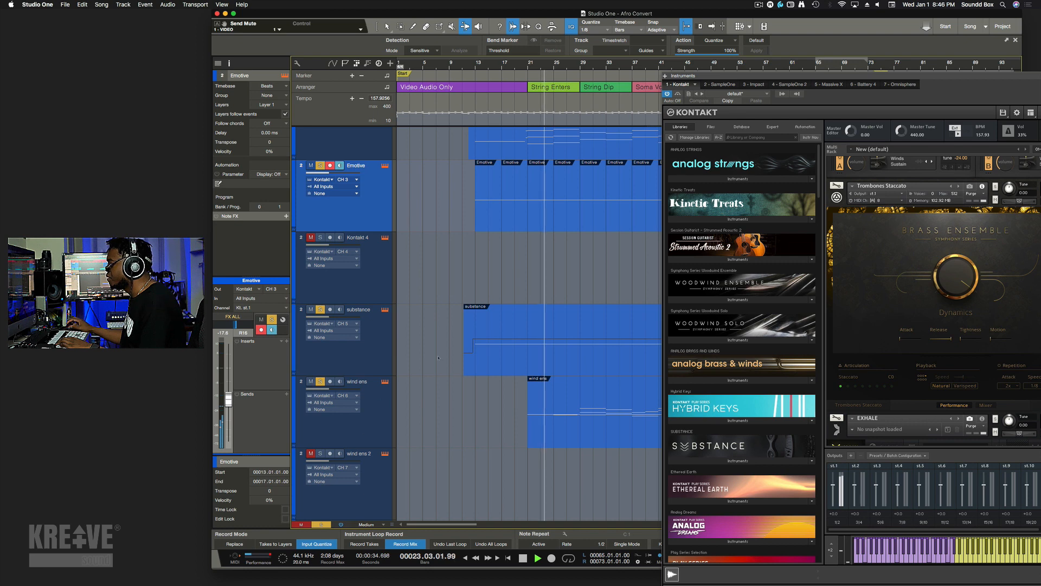
Solo the Exhale Vocs track as well, replay from bar 17 and close the Kontakt window covering the arrangement.
{"action": "scroll", "coordinate": [505, 295], "scroll_direction": "down", "scroll_amount": 5}
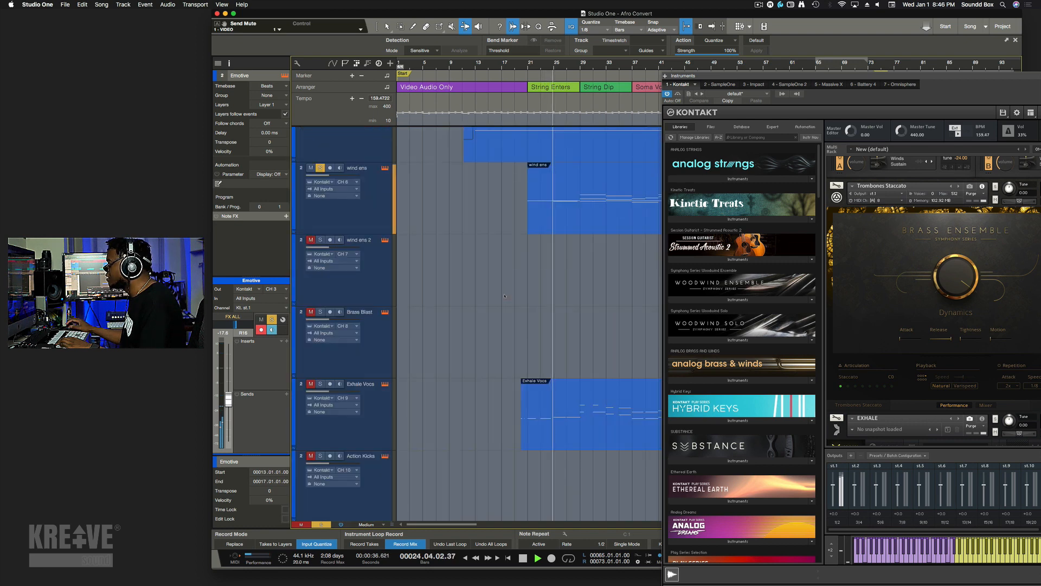
{"action": "key", "text": "space"}
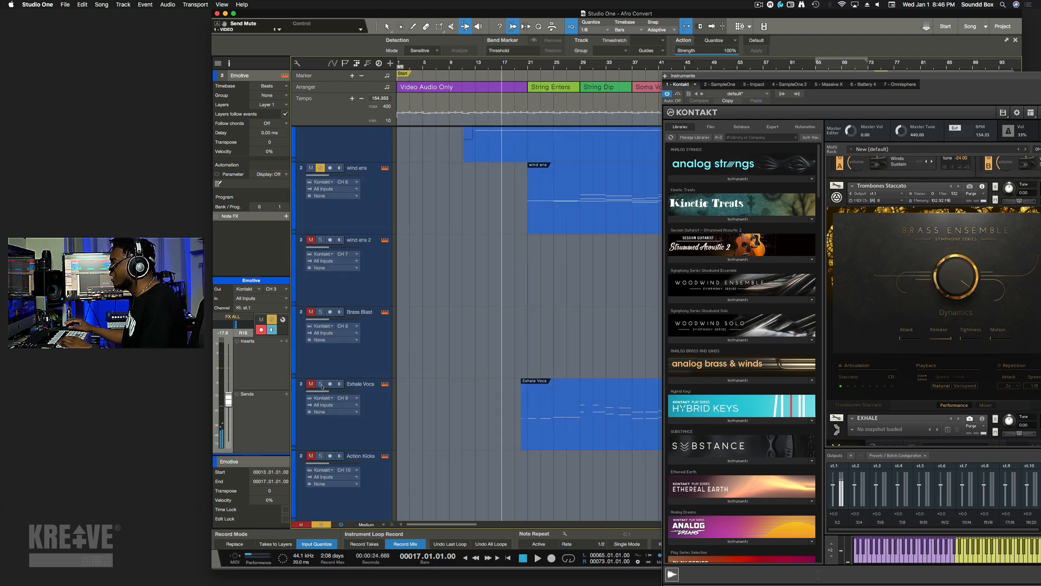
{"action": "left_click", "coordinate": [321, 385]}
{"action": "key", "text": "space"}
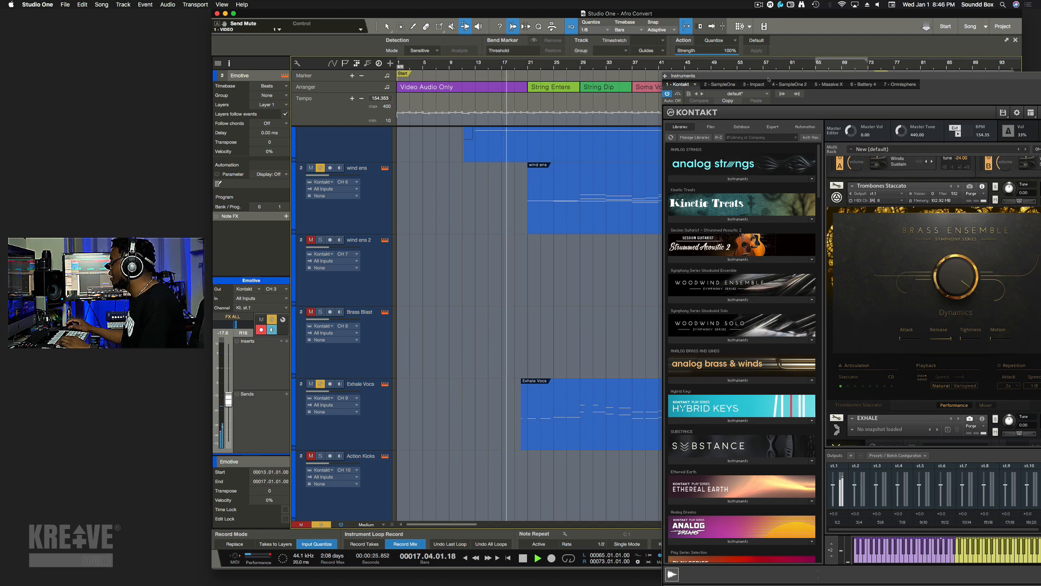
{"action": "left_click_drag", "start_coordinate": [768, 79], "coordinate": [670, 122]}
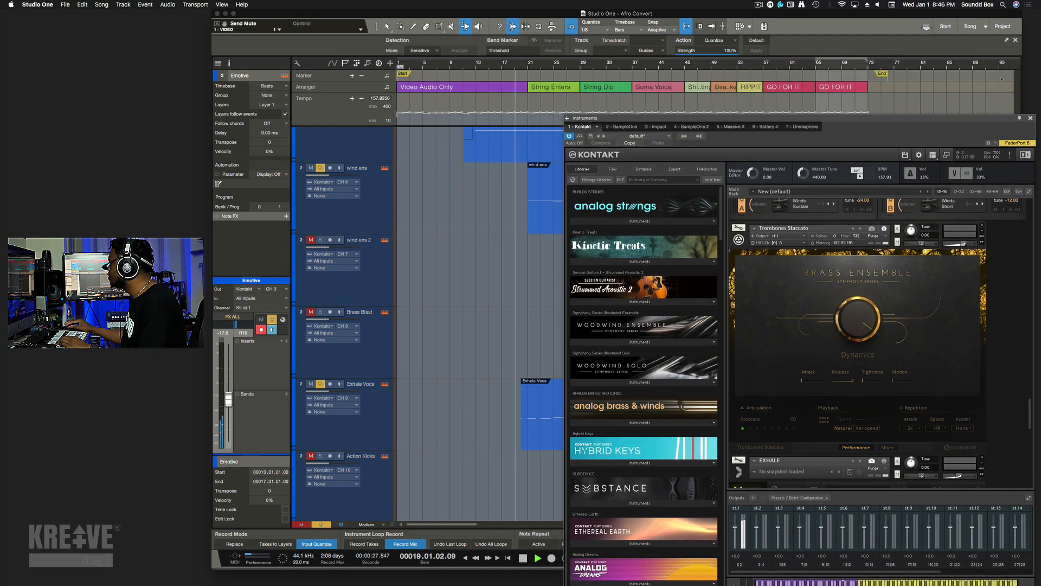
{"action": "left_click", "coordinate": [1030, 117]}
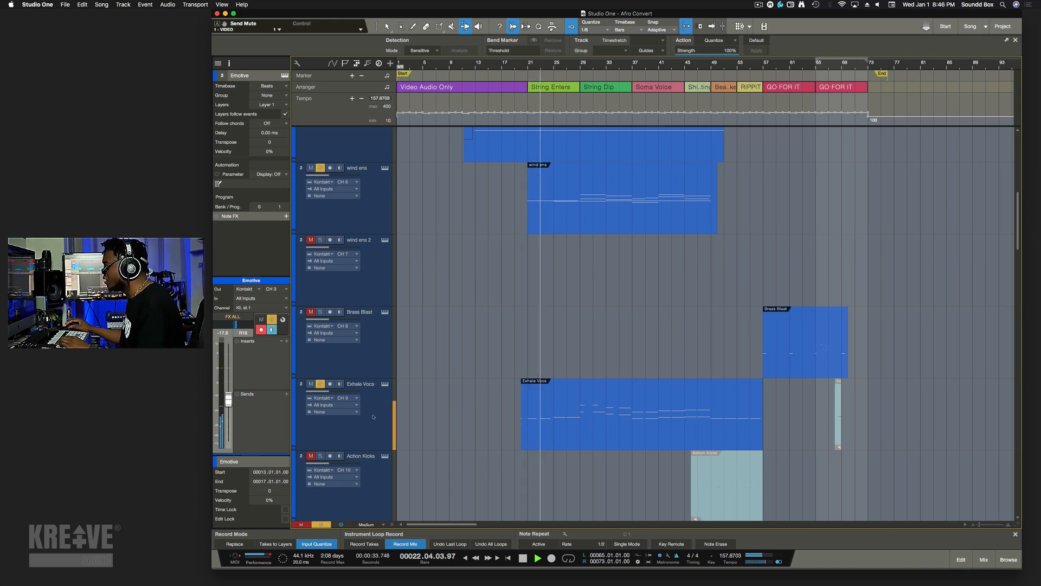
Reduce the arrangement's track height to Small and stop playback after auditioning the soloed tracks.
{"action": "scroll", "coordinate": [467, 418], "scroll_direction": "down", "scroll_amount": 3}
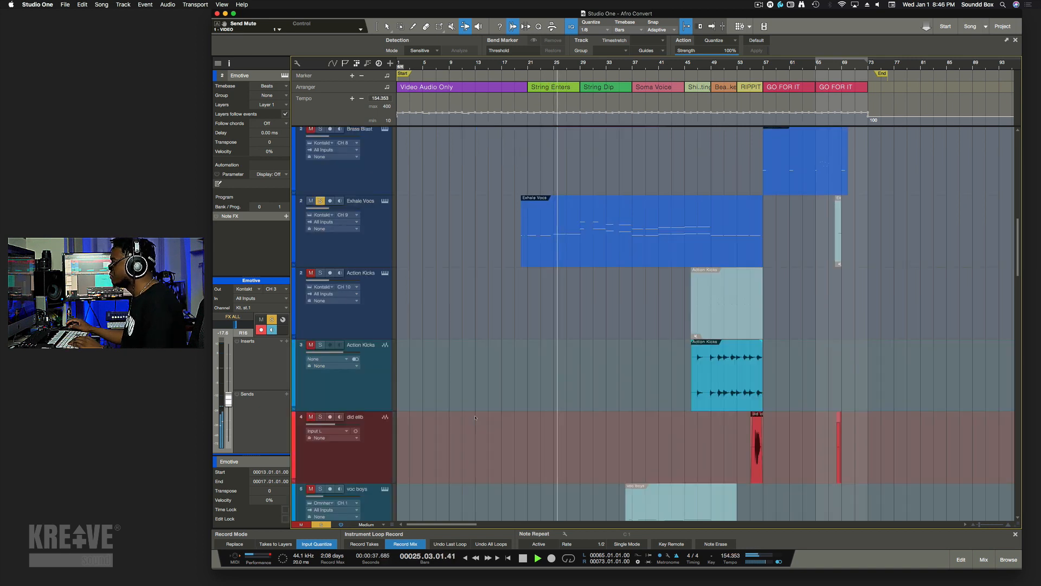
{"action": "key", "text": "shift+w"}
{"action": "key", "text": "shift+w"}
{"action": "key", "text": "shift+w"}
{"action": "key", "text": "shift+w"}
{"action": "key", "text": "shift+w"}
{"action": "key", "text": "shift+w"}
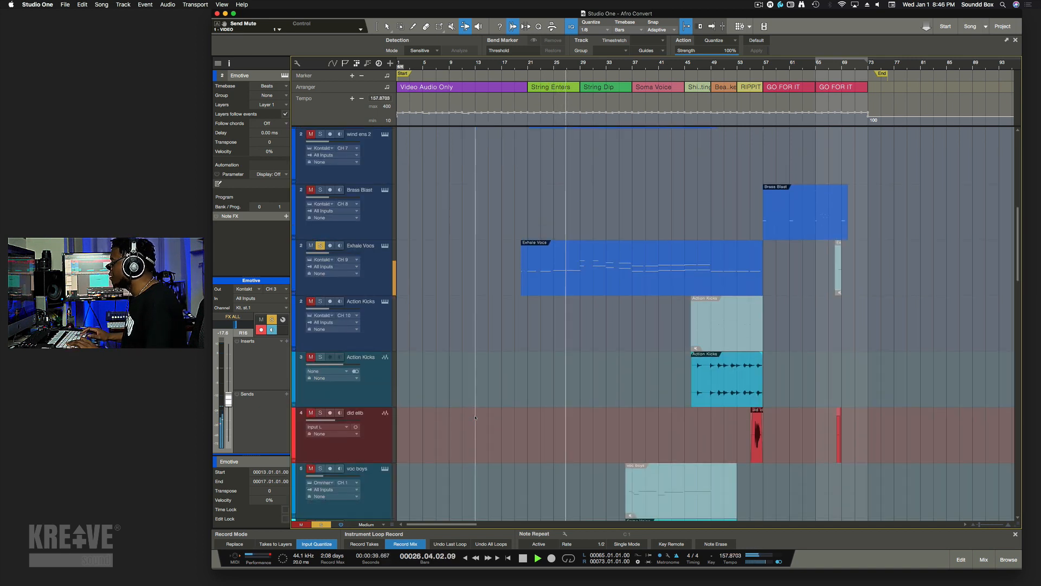
{"action": "key", "text": "shift+w"}
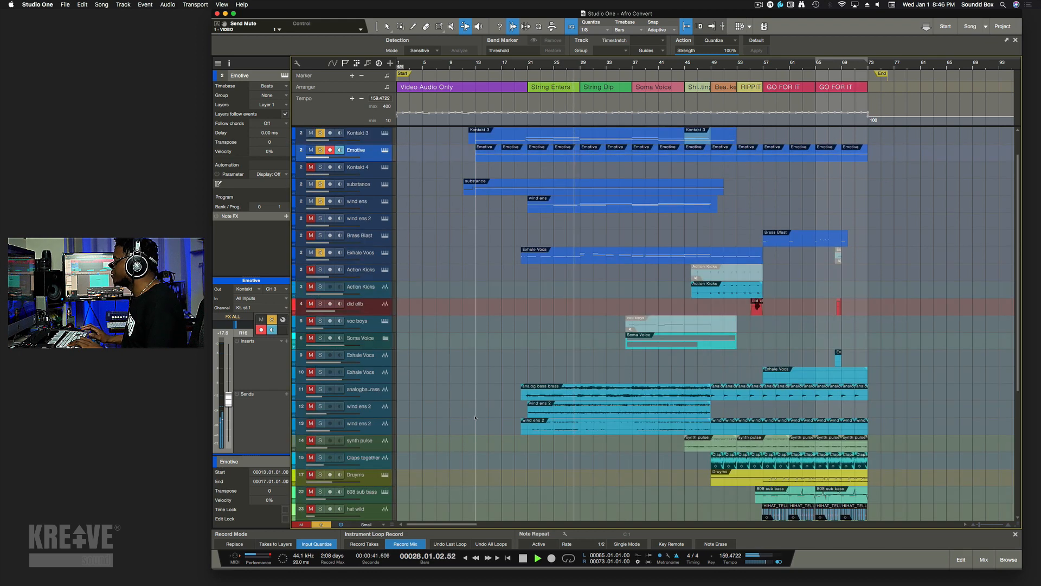
{"action": "key", "text": "space"}
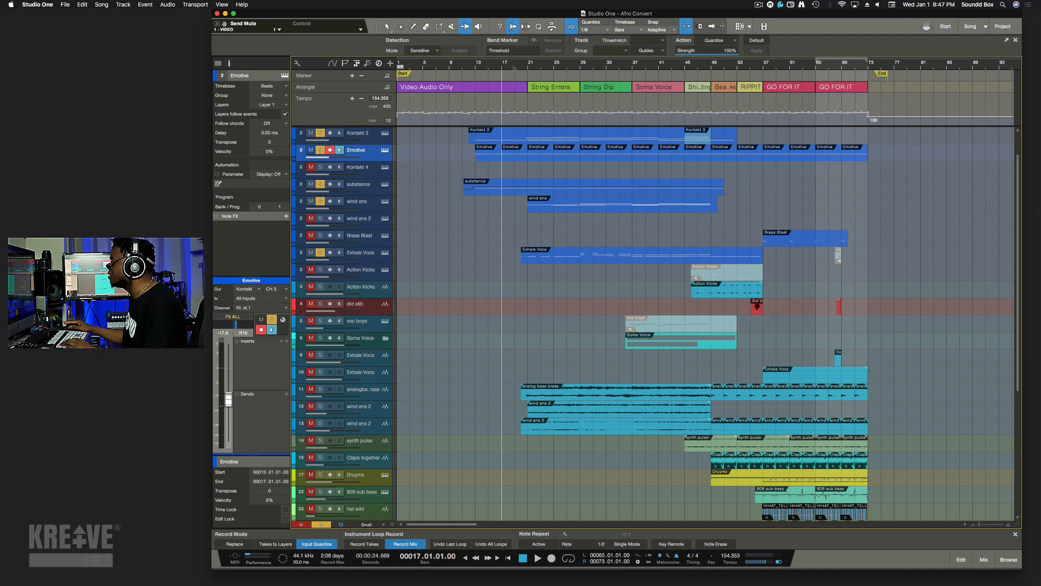
Play from bar 19 with both wind ens 2 audio tracks and the analog bass brass track added to the solos, leaving synth pulse unsoloed.
{"action": "left_click", "coordinate": [514, 69]}
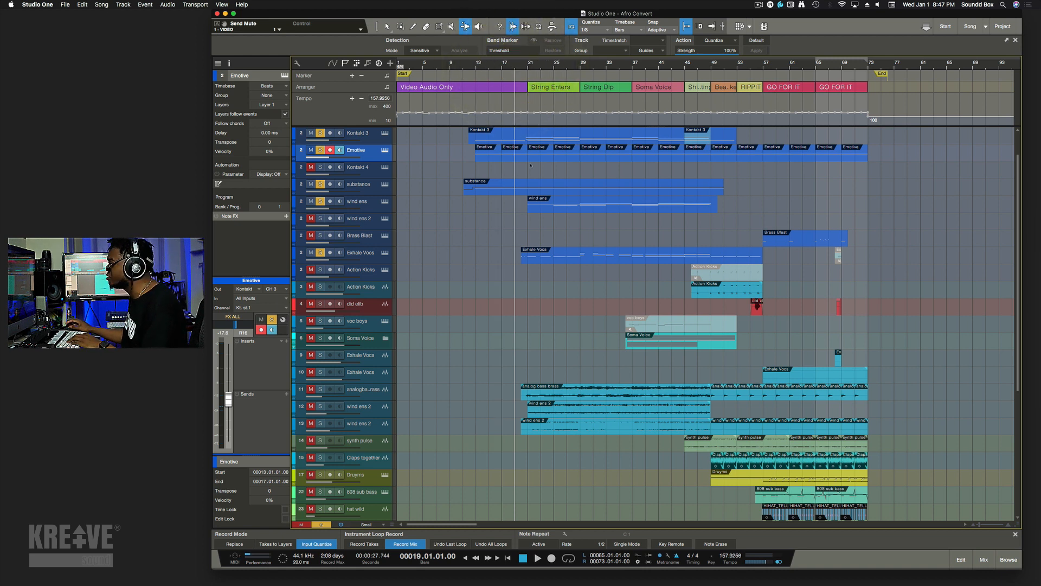
{"action": "key", "text": "space"}
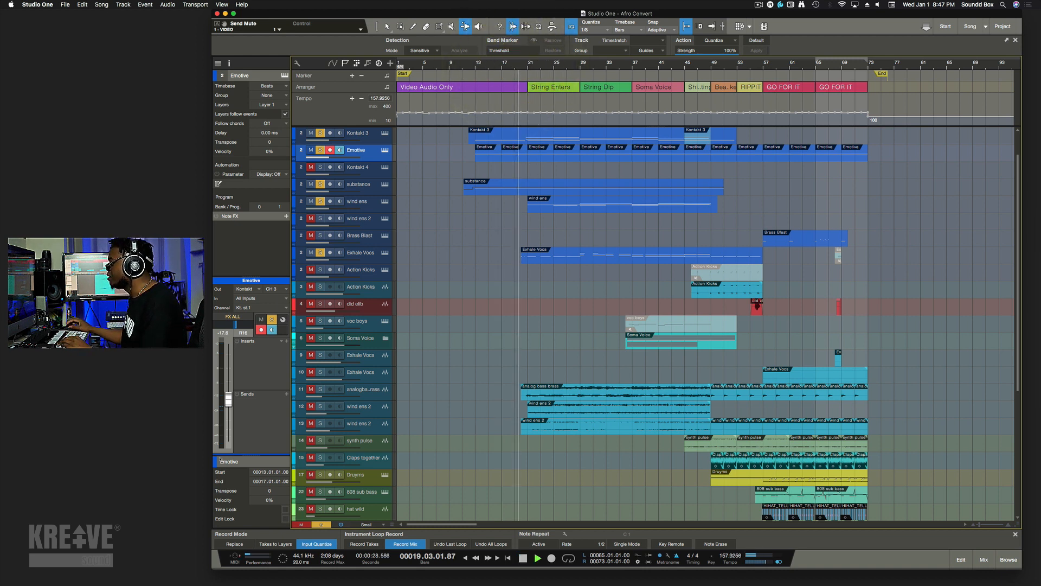
{"action": "left_click", "coordinate": [320, 407]}
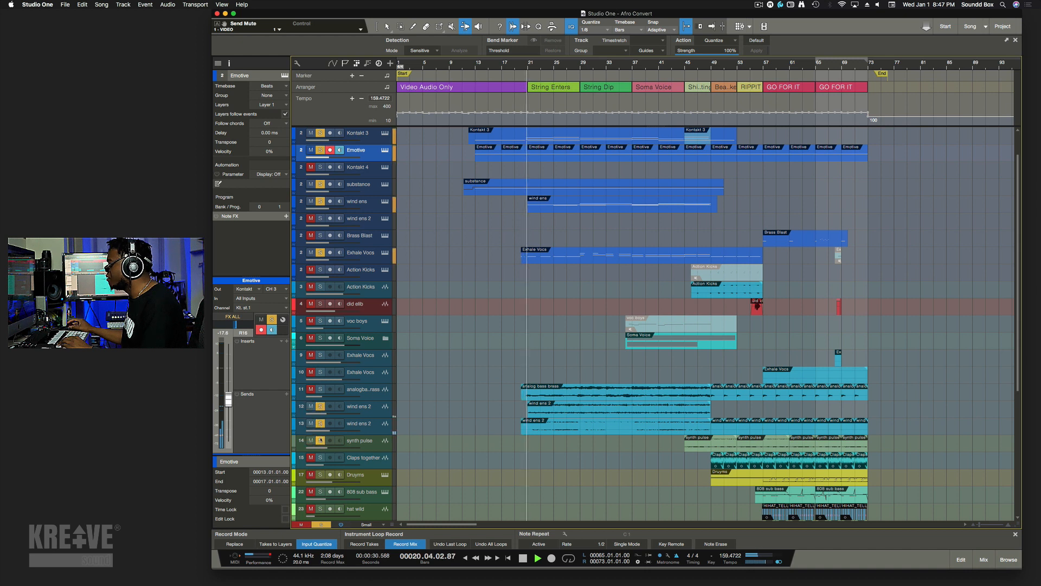
{"action": "left_click", "coordinate": [320, 423]}
{"action": "left_click", "coordinate": [320, 441]}
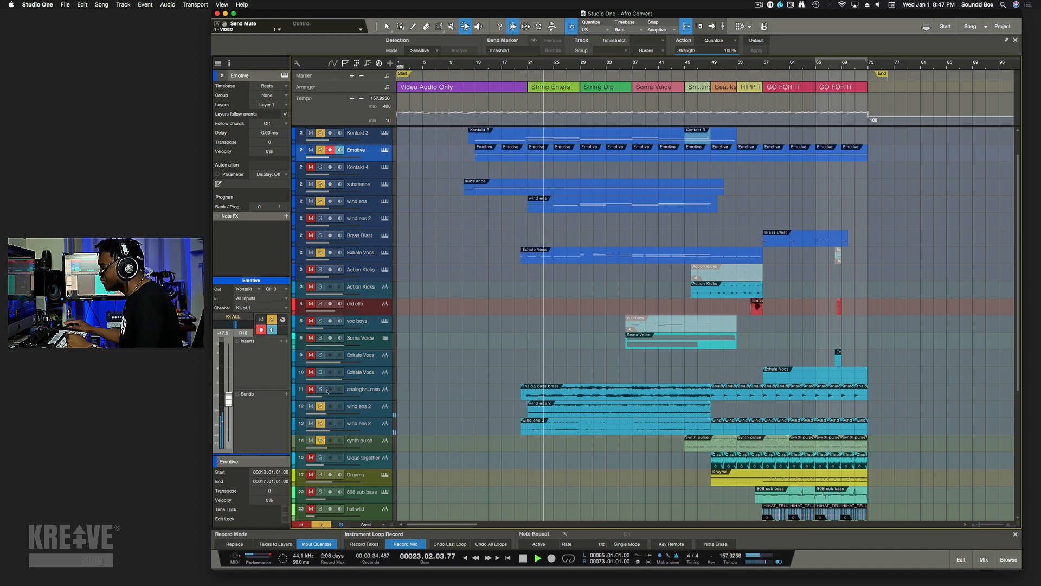
{"action": "left_click", "coordinate": [320, 389]}
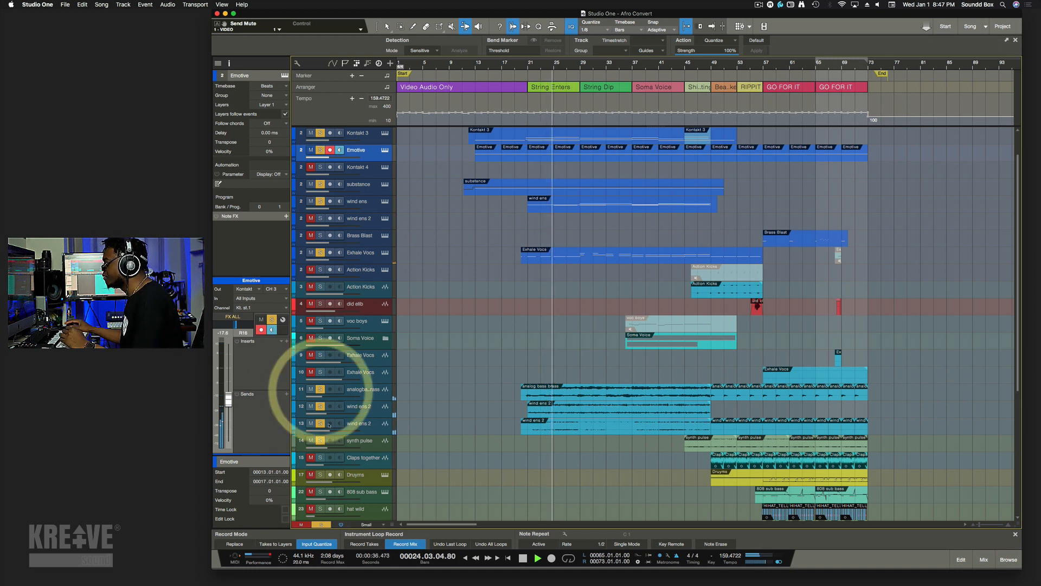
{"action": "left_click", "coordinate": [321, 440]}
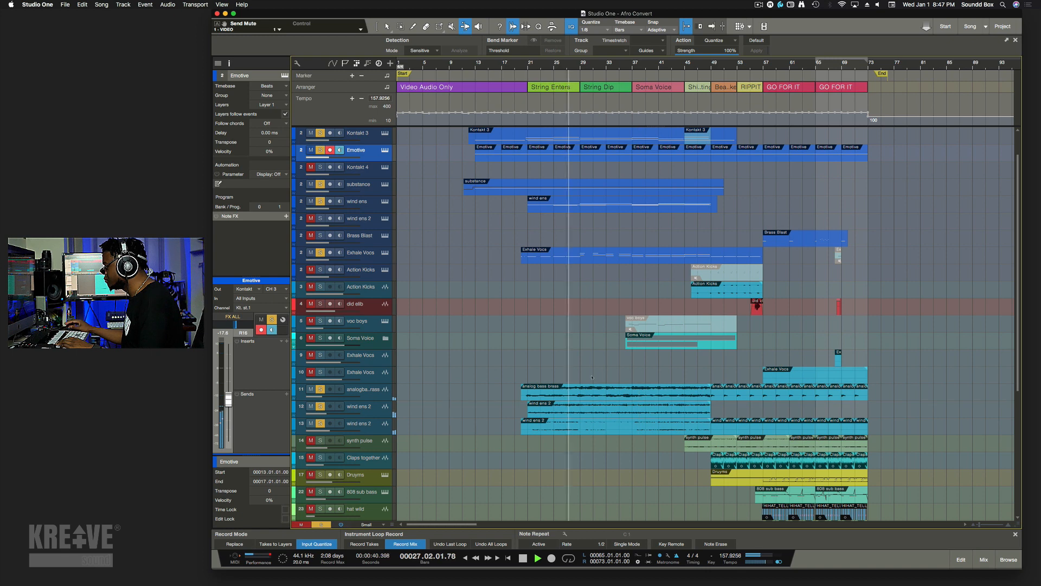
{"action": "left_click", "coordinate": [601, 363]}
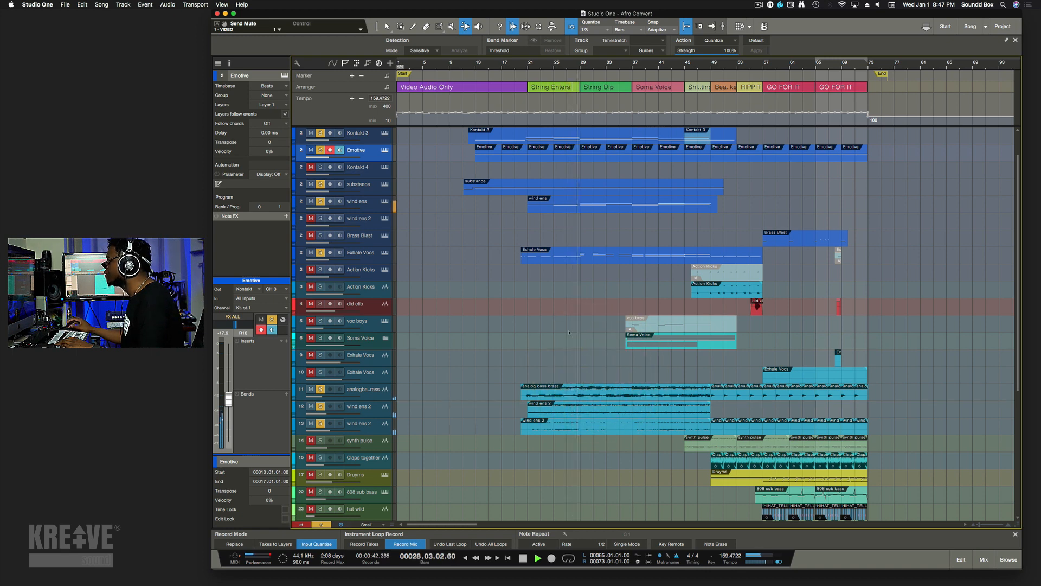
Stop playback, select the synth pulse track and clear all the track solos.
{"action": "scroll", "coordinate": [596, 369], "scroll_direction": "down", "scroll_amount": 3}
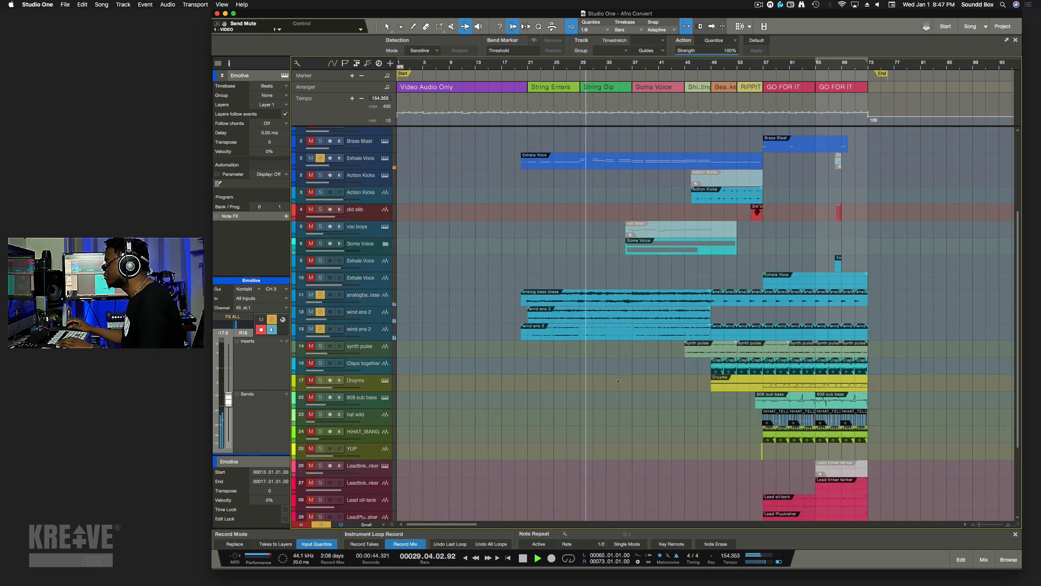
{"action": "left_click", "coordinate": [380, 351]}
{"action": "key", "text": "space"}
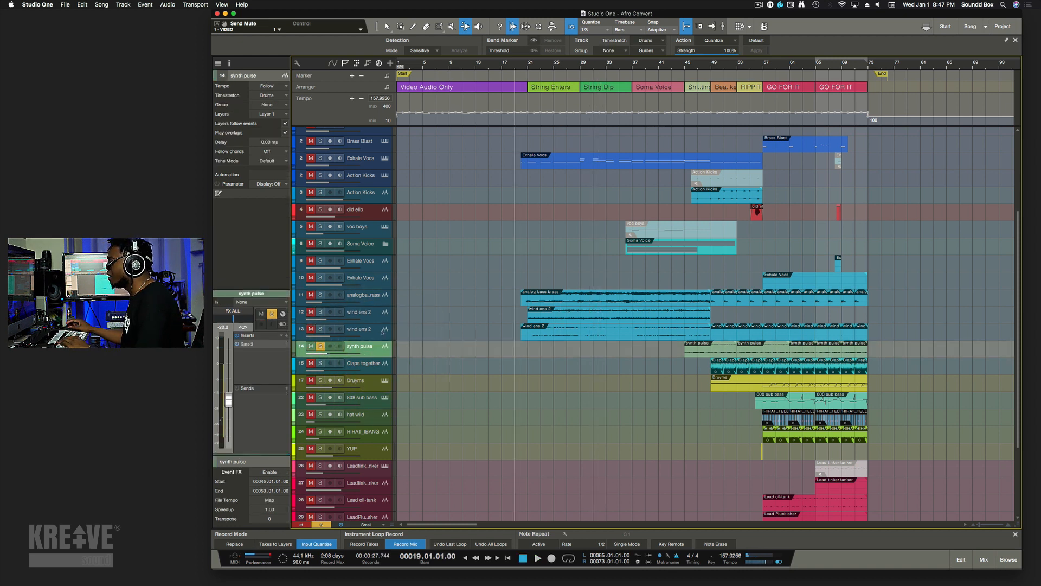
{"action": "left_click", "coordinate": [320, 346]}
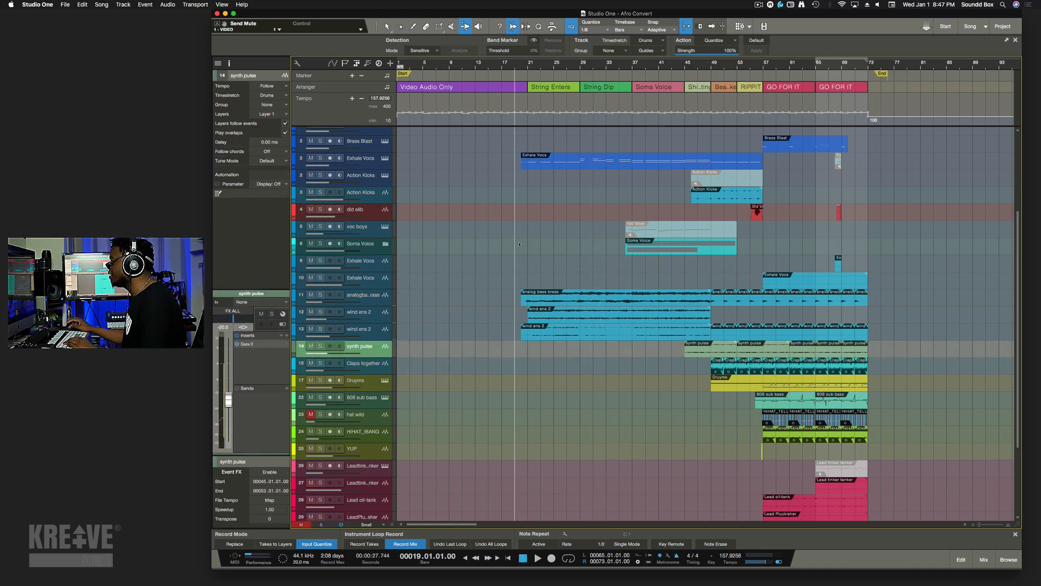
Solo the voc boys and Soma Voice tracks and play them from bar 37.
{"action": "scroll", "coordinate": [522, 242], "scroll_direction": "up", "scroll_amount": 6}
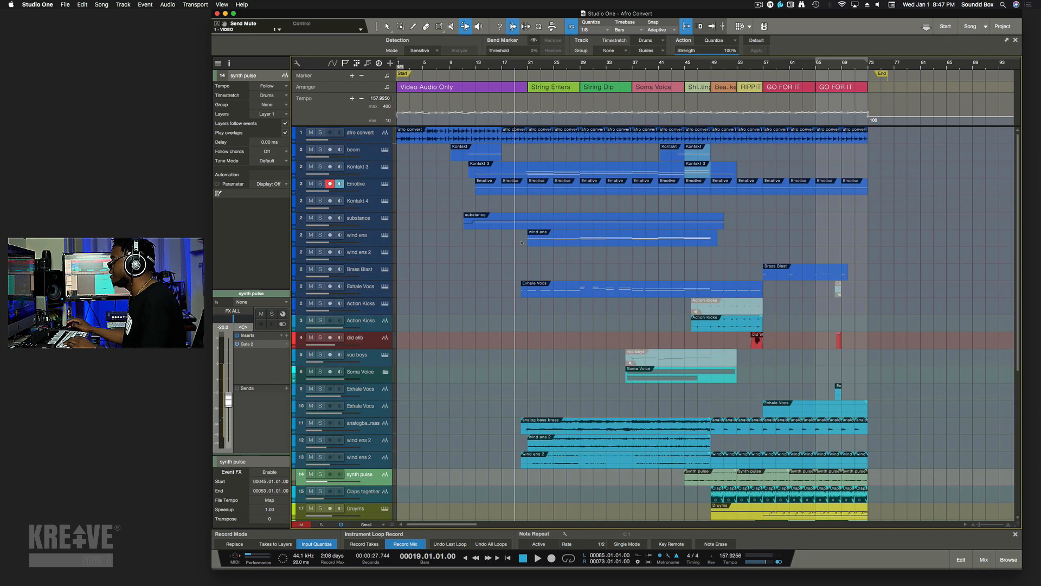
{"action": "left_click", "coordinate": [632, 66]}
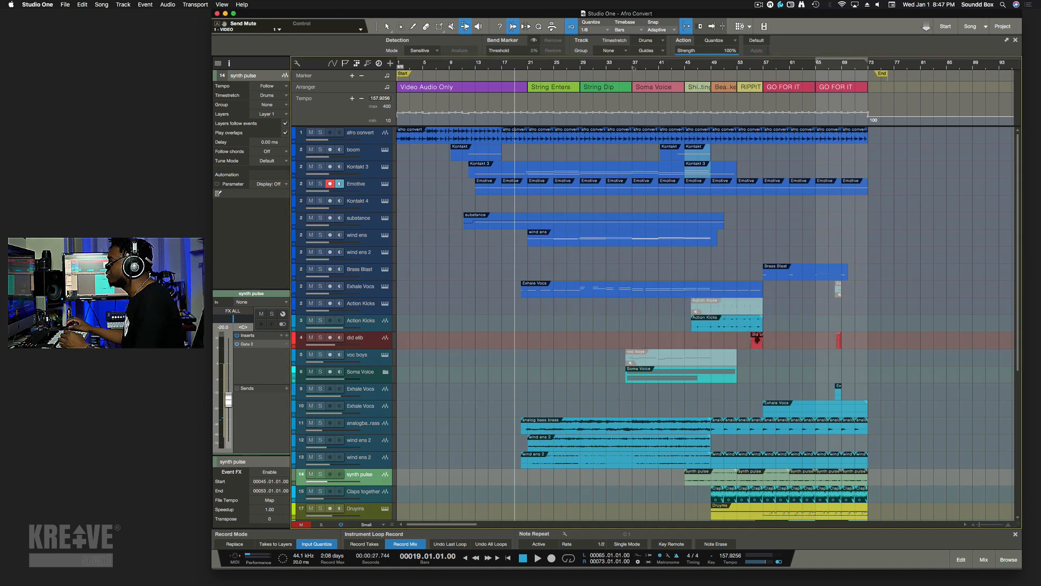
{"action": "left_click", "coordinate": [632, 66]}
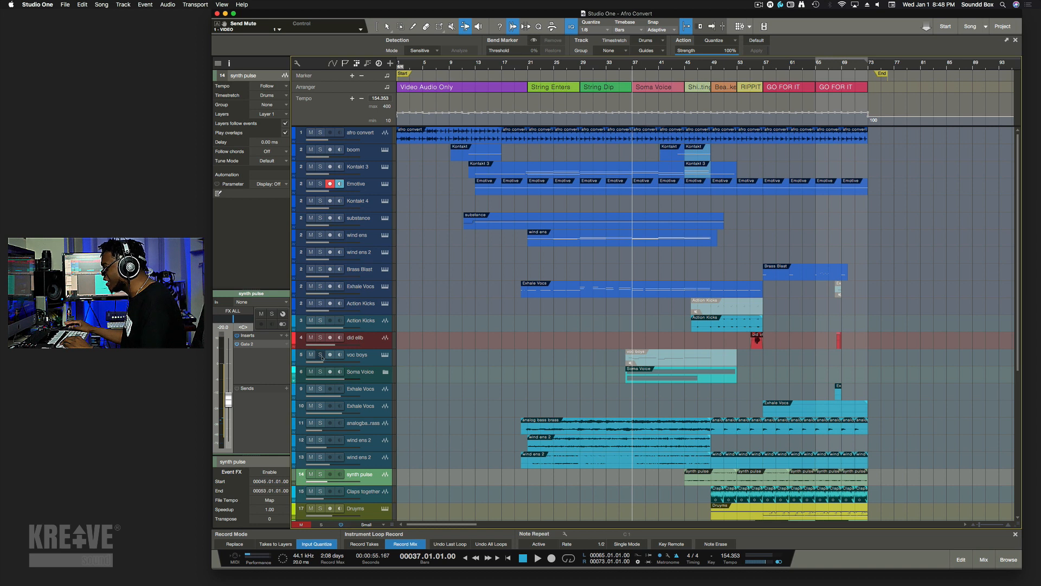
{"action": "left_click", "coordinate": [321, 355]}
{"action": "left_click", "coordinate": [320, 371]}
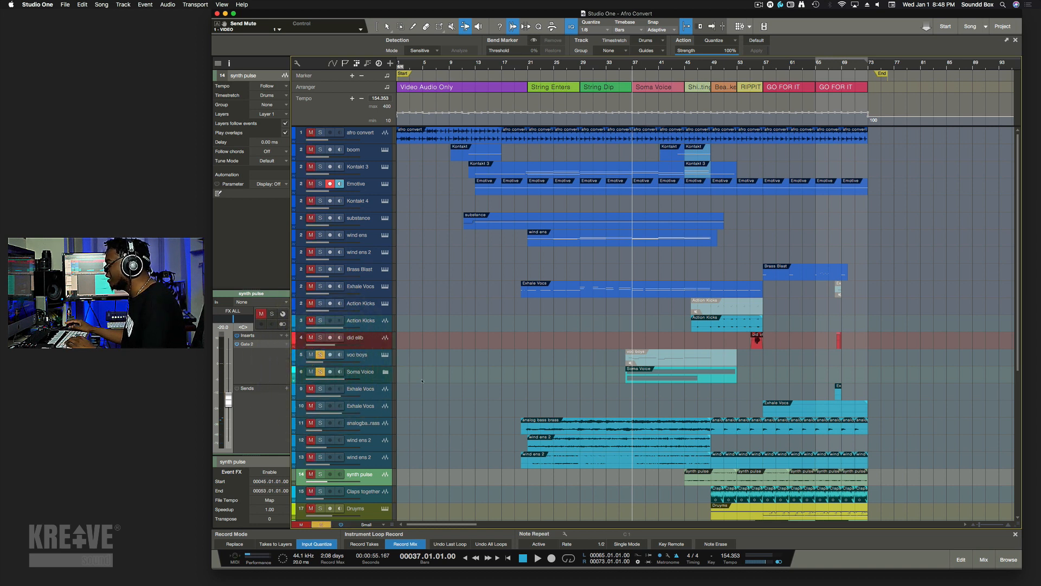
{"action": "key", "text": "space"}
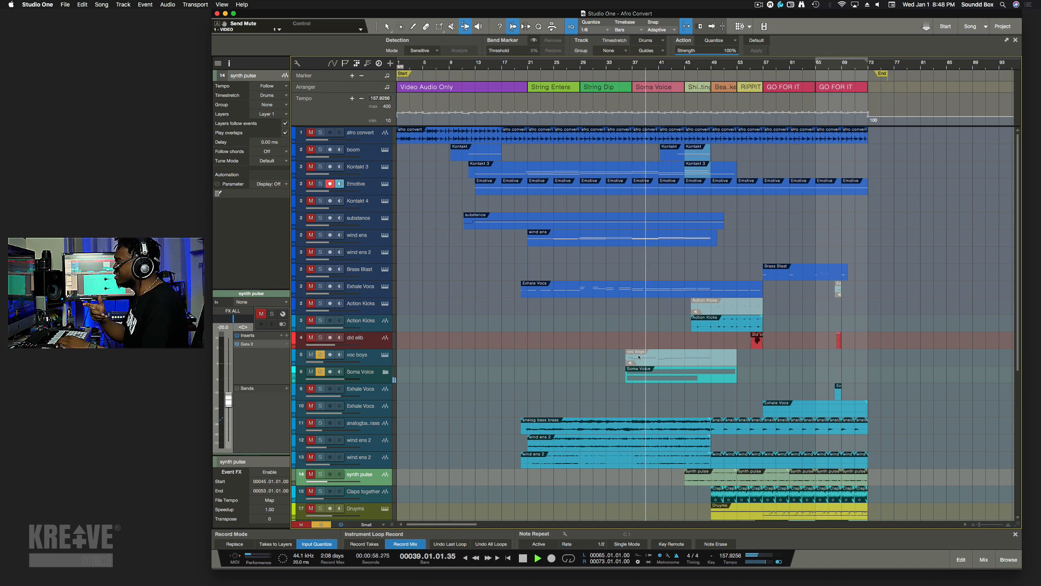
View the Boys Choir Soloist Oh patch in the voc boys track's Omnisphere instrument, close it and stop playback.
{"action": "left_click", "coordinate": [385, 354]}
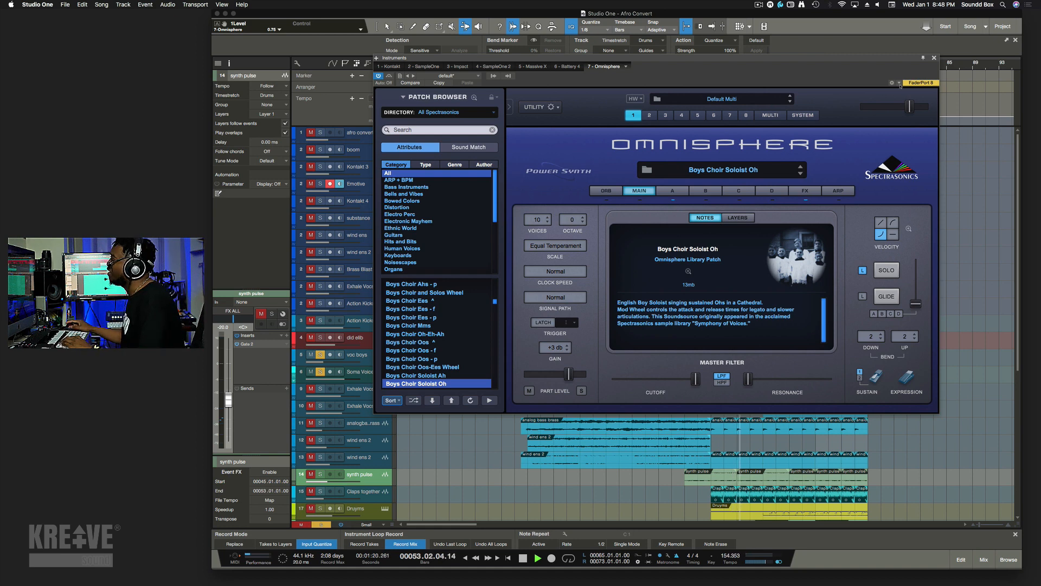
{"action": "left_click", "coordinate": [934, 58]}
{"action": "key", "text": "space"}
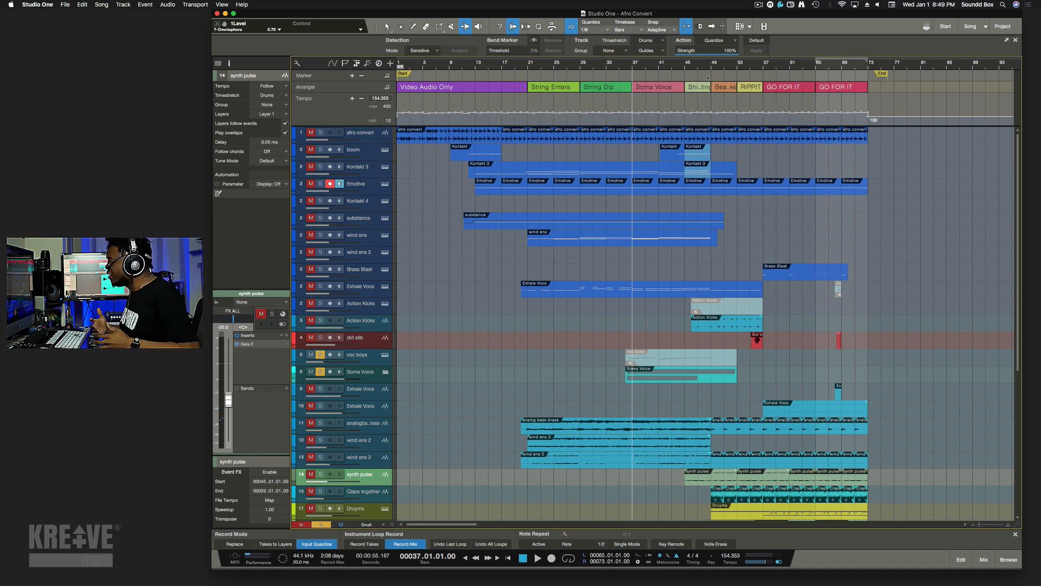
Play from about bar 45 and unsolo the voc boys and Soma Voice tracks to hear the full arrangement.
{"action": "left_click", "coordinate": [682, 65]}
{"action": "key", "text": "space"}
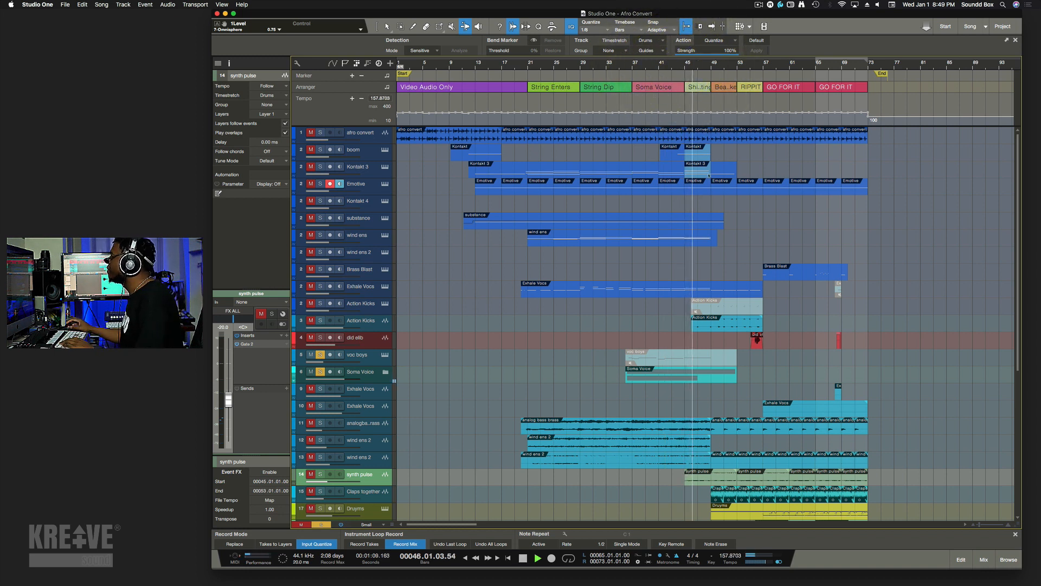
{"action": "left_click", "coordinate": [320, 354]}
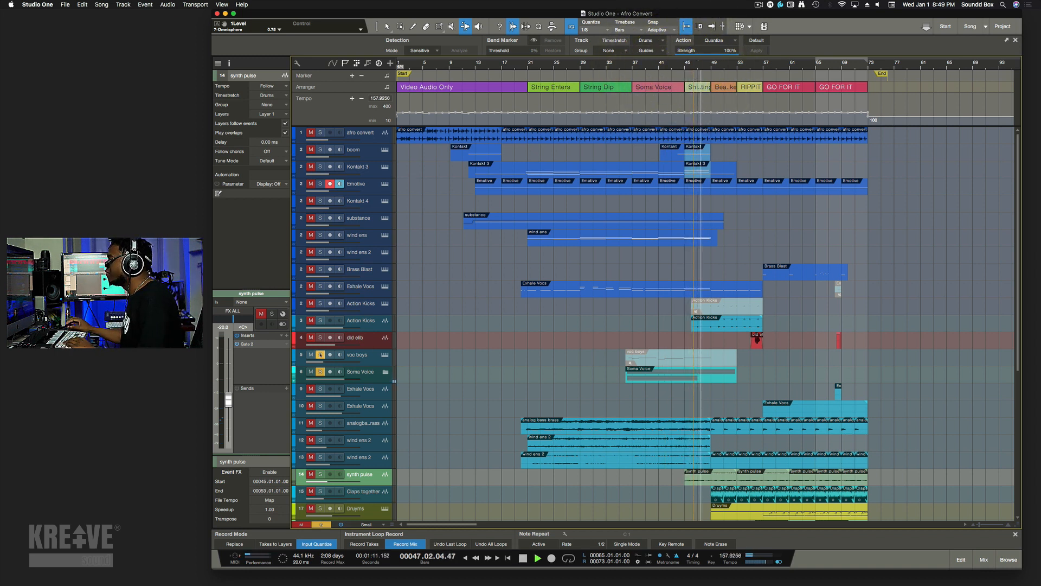
{"action": "left_click", "coordinate": [320, 371]}
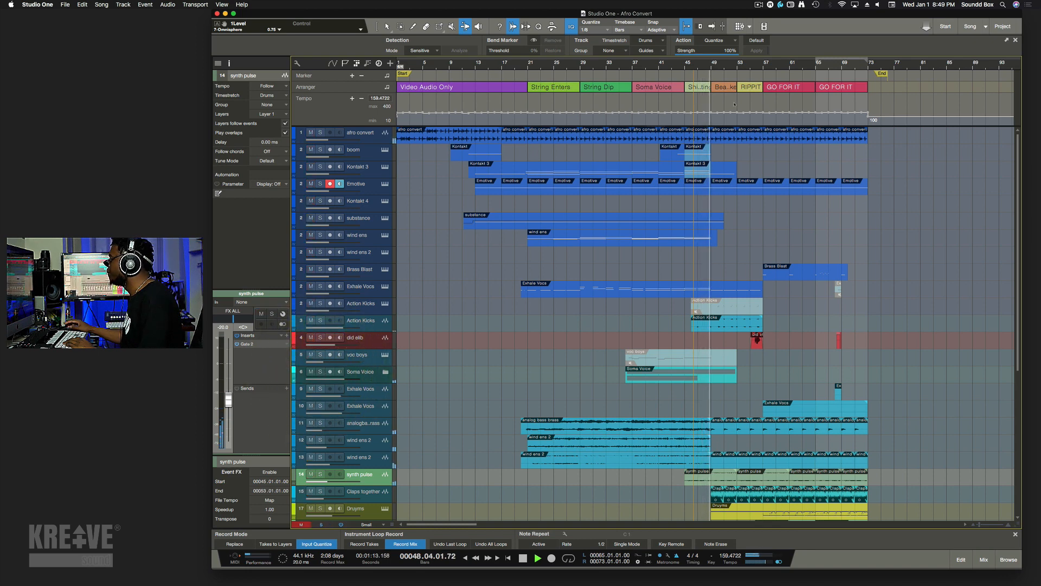
Follow the full arrangement's playback through the Beat Take In and RIPP IT sections into GO FOR IT and stop playback.
{"action": "key", "text": "e"}
{"action": "key", "text": "e"}
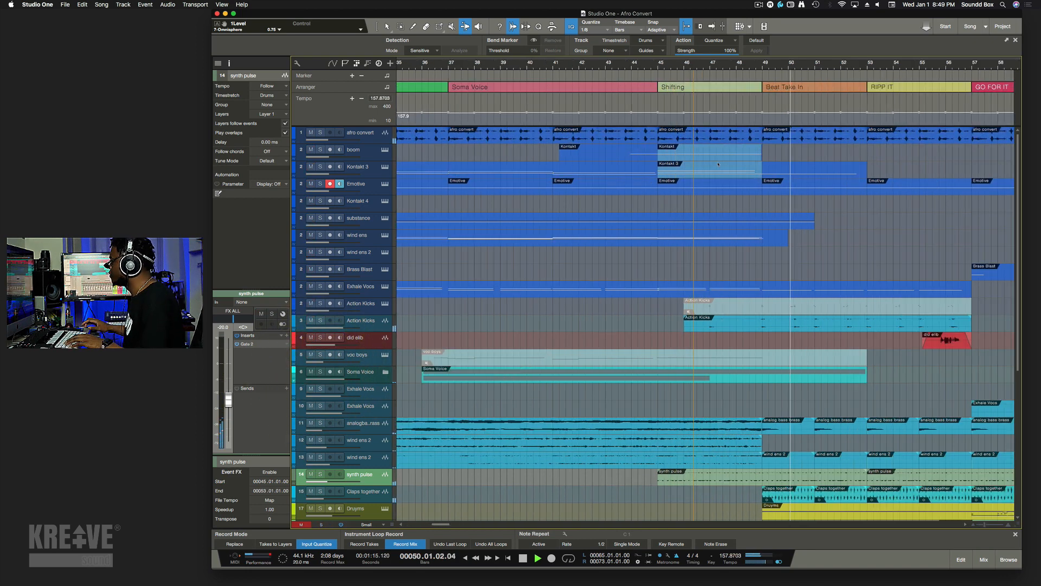
{"action": "scroll", "coordinate": [718, 164], "scroll_direction": "right", "scroll_amount": 5}
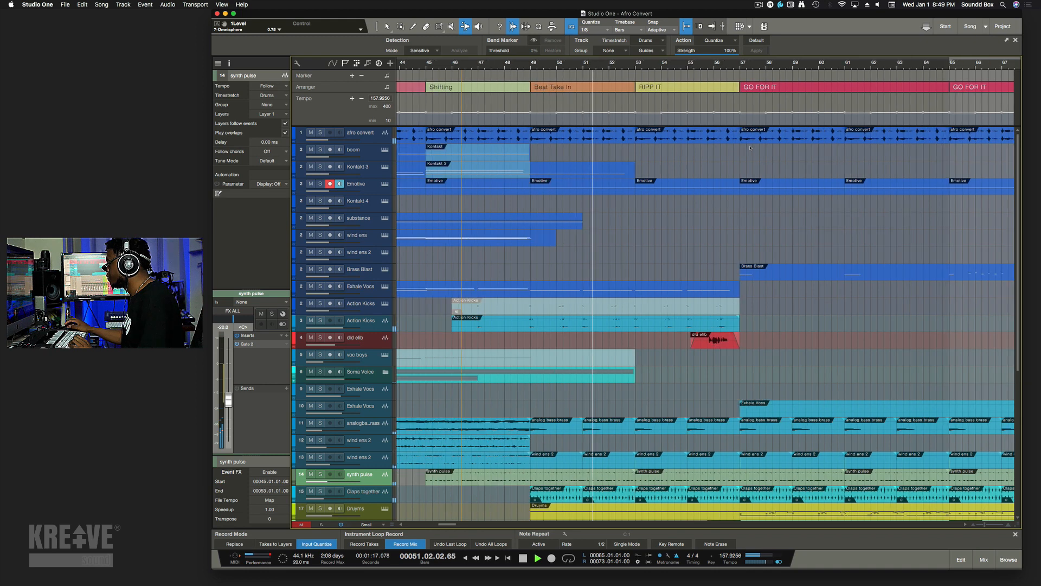
{"action": "scroll", "coordinate": [713, 286], "scroll_direction": "down", "scroll_amount": 3}
{"action": "scroll", "coordinate": [713, 286], "scroll_direction": "up", "scroll_amount": 3}
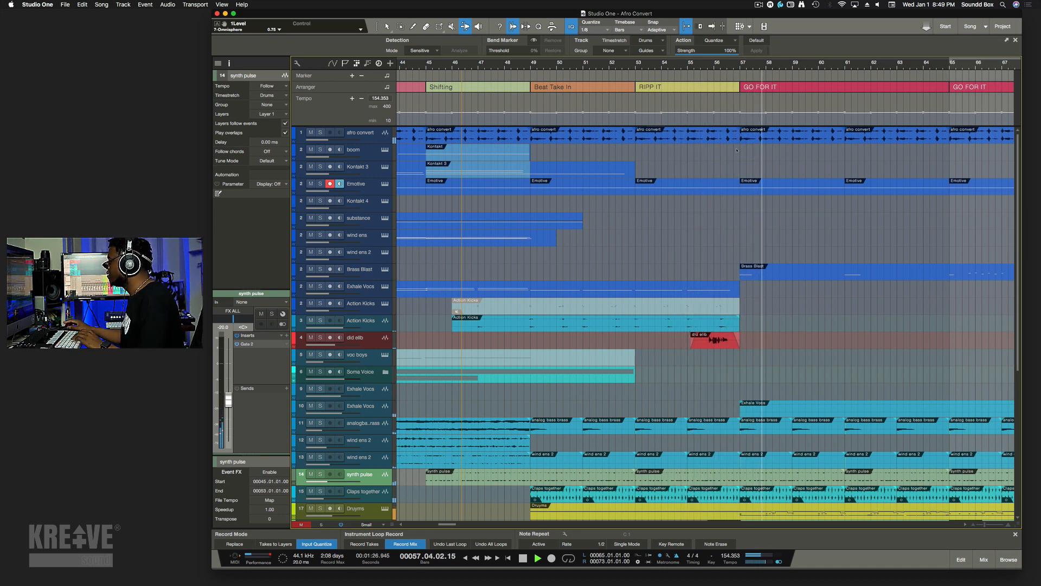
{"action": "key", "text": "space"}
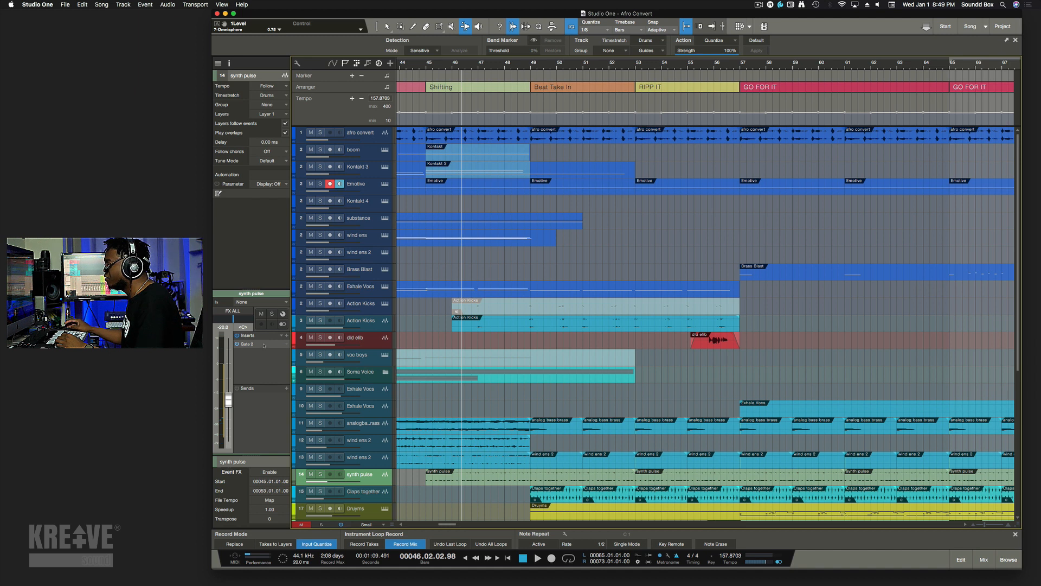
View the Pitch Shifter insert on the did elib track and close its window.
{"action": "left_click", "coordinate": [264, 345]}
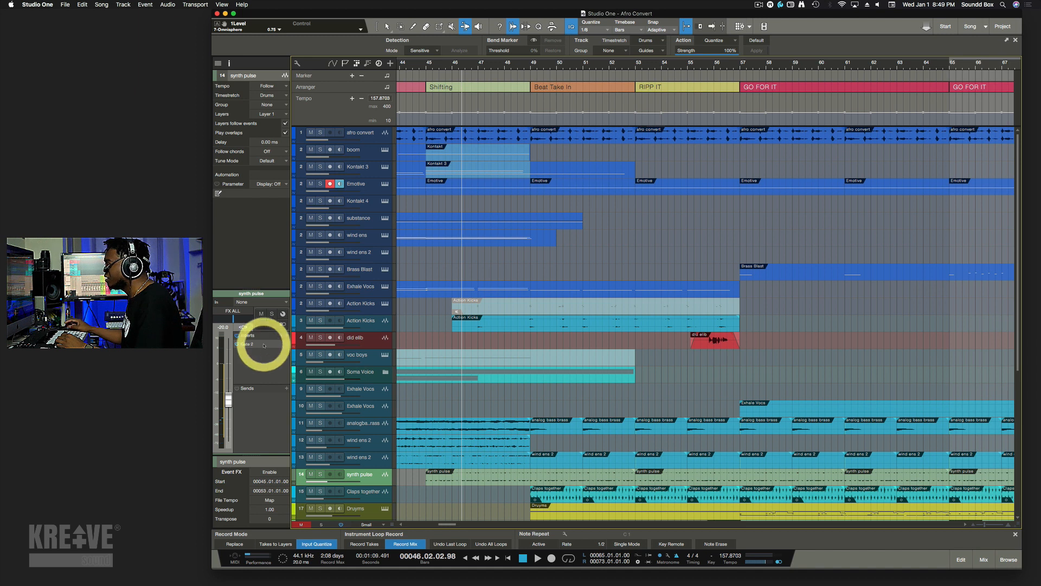
{"action": "left_click", "coordinate": [362, 340]}
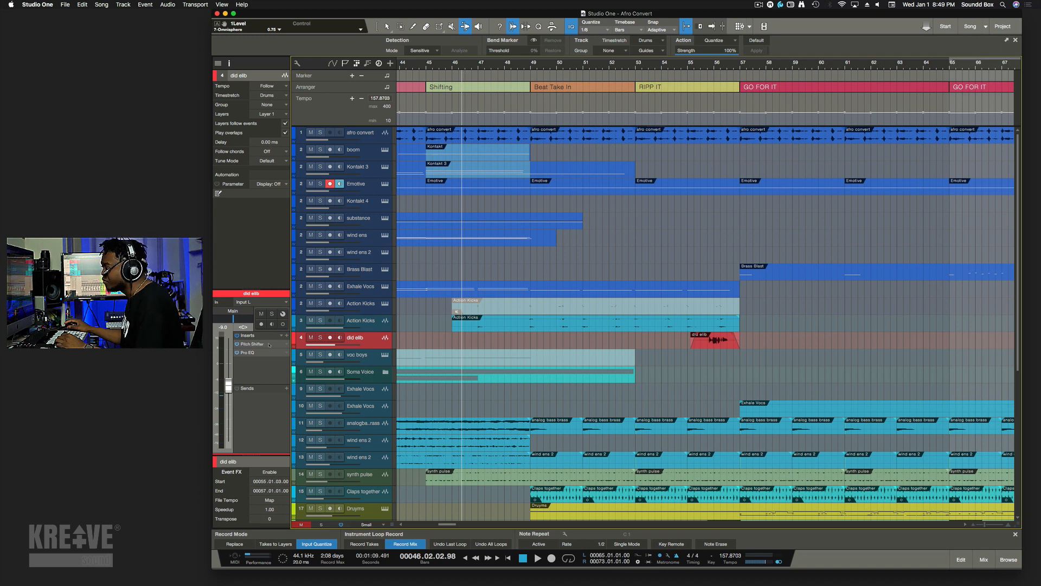
{"action": "left_click", "coordinate": [268, 345]}
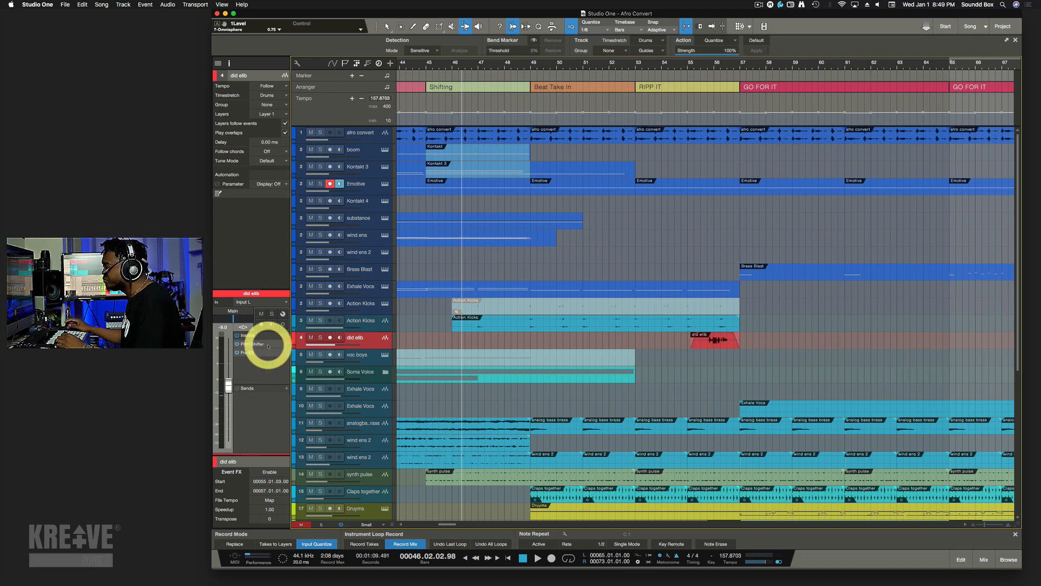
{"action": "left_click_drag", "start_coordinate": [790, 127], "coordinate": [724, 208]}
{"action": "left_click", "coordinate": [724, 209]}
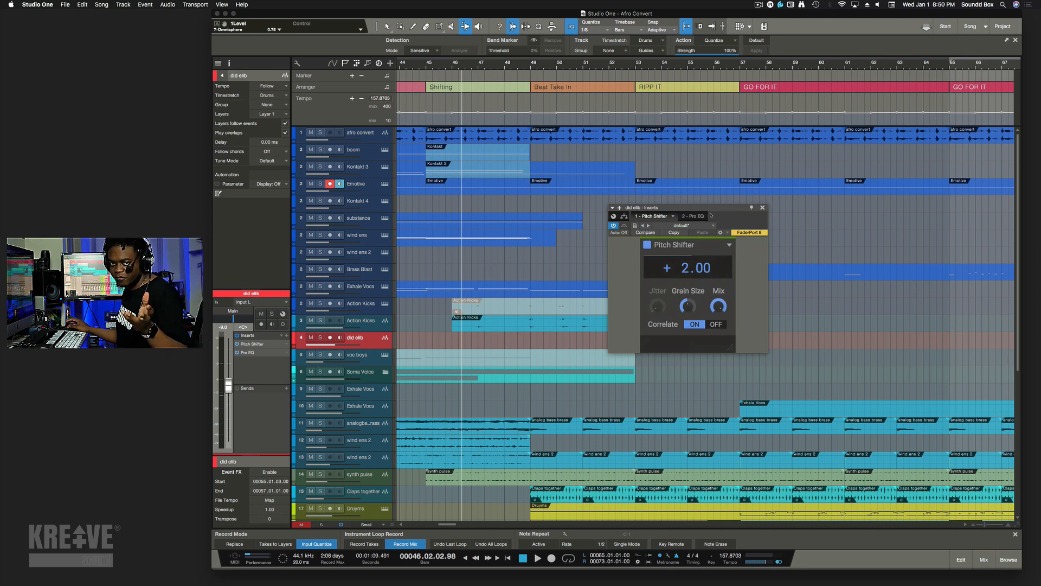
{"action": "left_click_drag", "start_coordinate": [710, 213], "coordinate": [690, 156]}
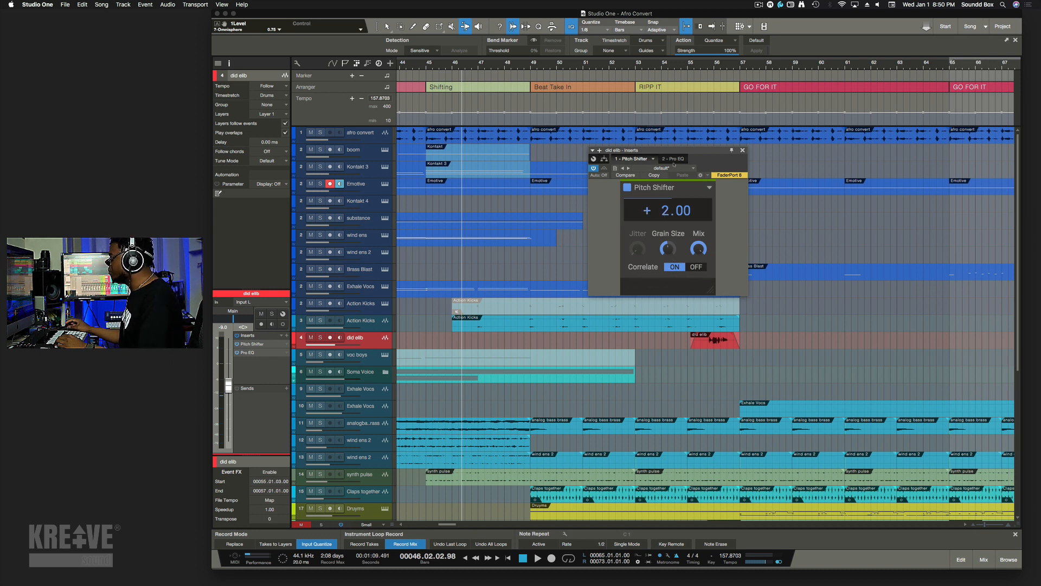
{"action": "left_click", "coordinate": [742, 151]}
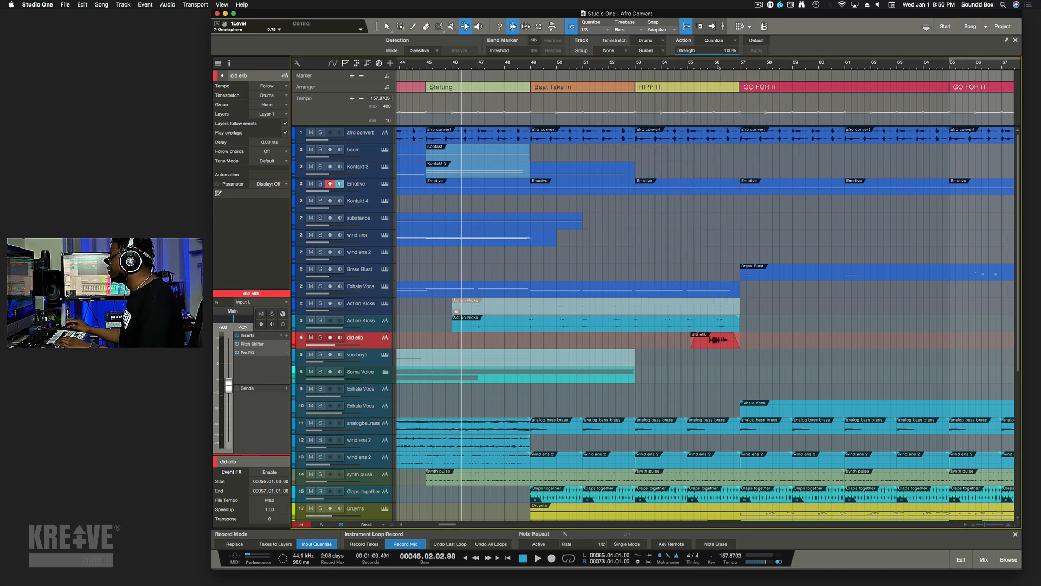
Play the did elib vocal with the full arrangement from bar 56 and stop playback.
{"action": "left_click", "coordinate": [720, 68]}
{"action": "left_click", "coordinate": [714, 66]}
{"action": "key", "text": "space"}
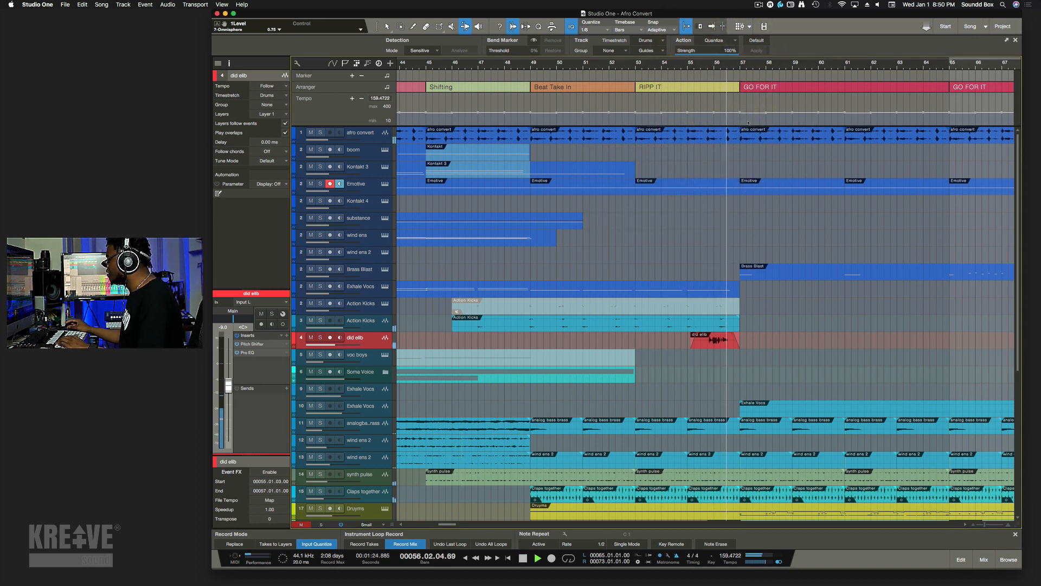
{"action": "key", "text": "space"}
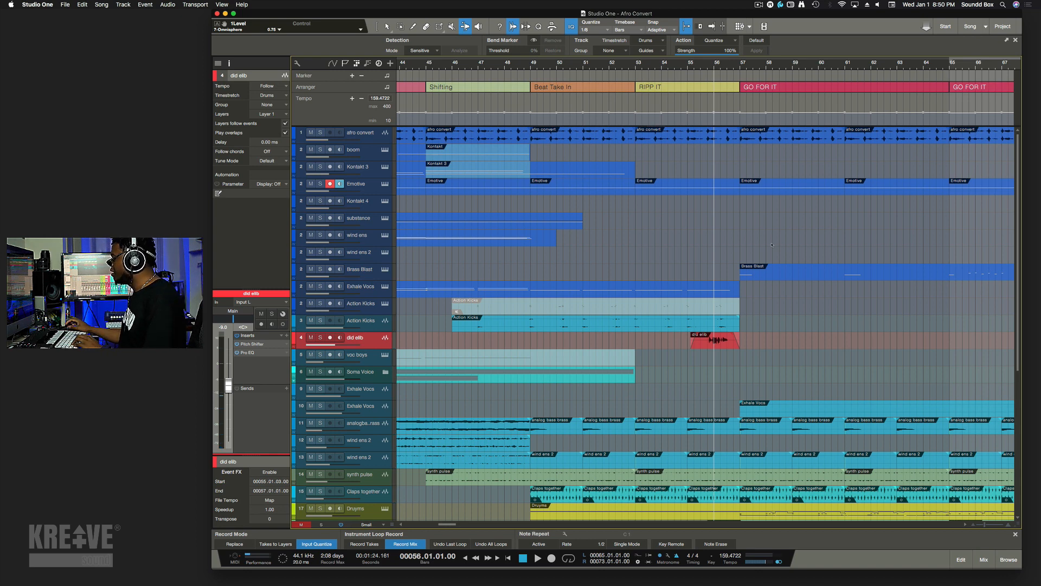
Show the mixer and view the kHs Tape Stop insert on the FX ALL bus, moving its window clear of the arrangement.
{"action": "scroll", "coordinate": [705, 326], "scroll_direction": "down", "scroll_amount": 5}
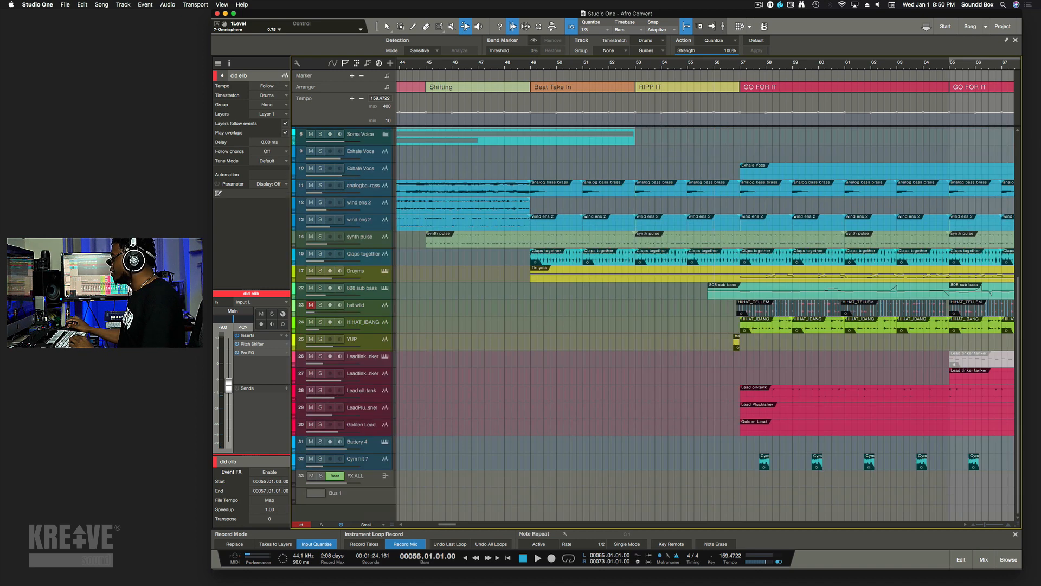
{"action": "left_click", "coordinate": [367, 480]}
{"action": "key", "text": "F3"}
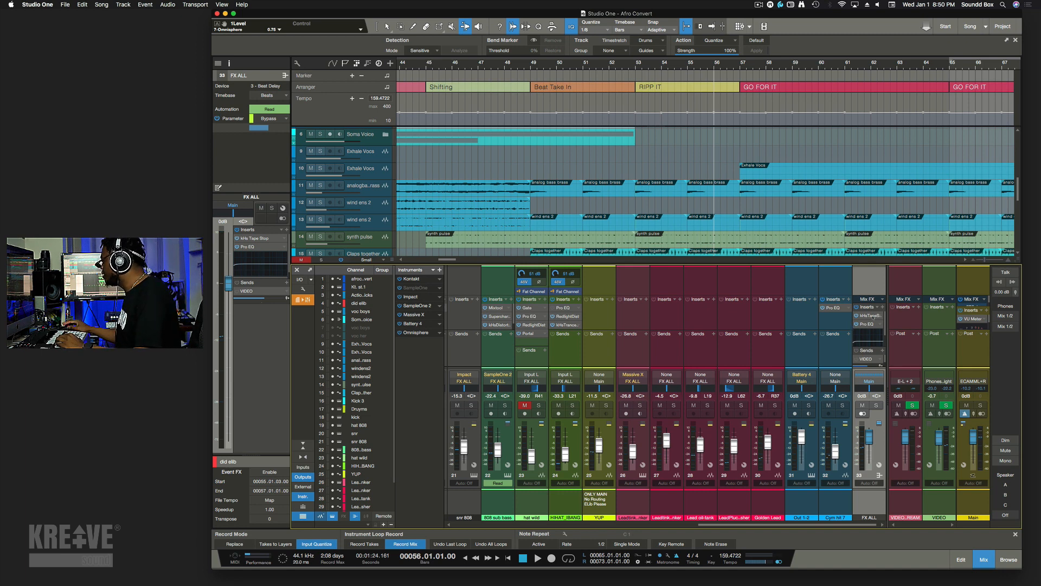
{"action": "left_click", "coordinate": [870, 316]}
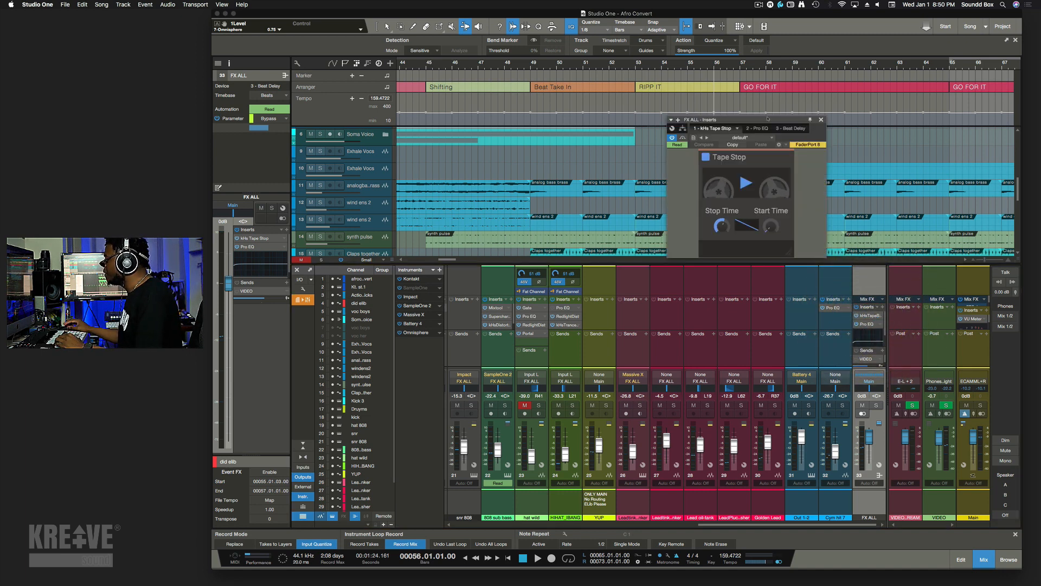
{"action": "left_click_drag", "start_coordinate": [760, 149], "coordinate": [715, 254]}
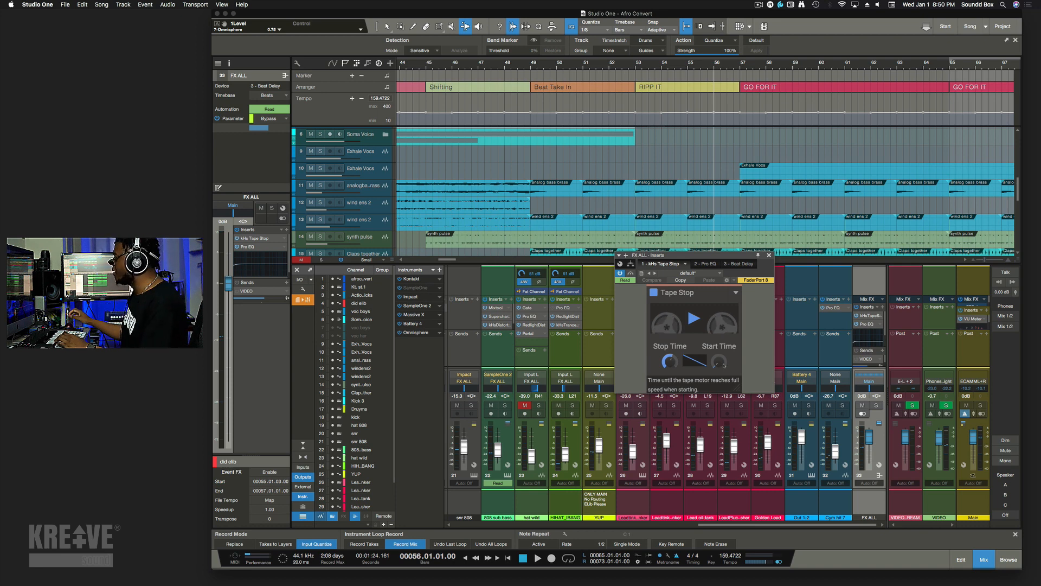
Show track automation, expand the FX ALL bus envelopes and examine its Play, LC-Frequency and Bypass automation at a larger track height.
{"action": "scroll", "coordinate": [743, 199], "scroll_direction": "down", "scroll_amount": 10}
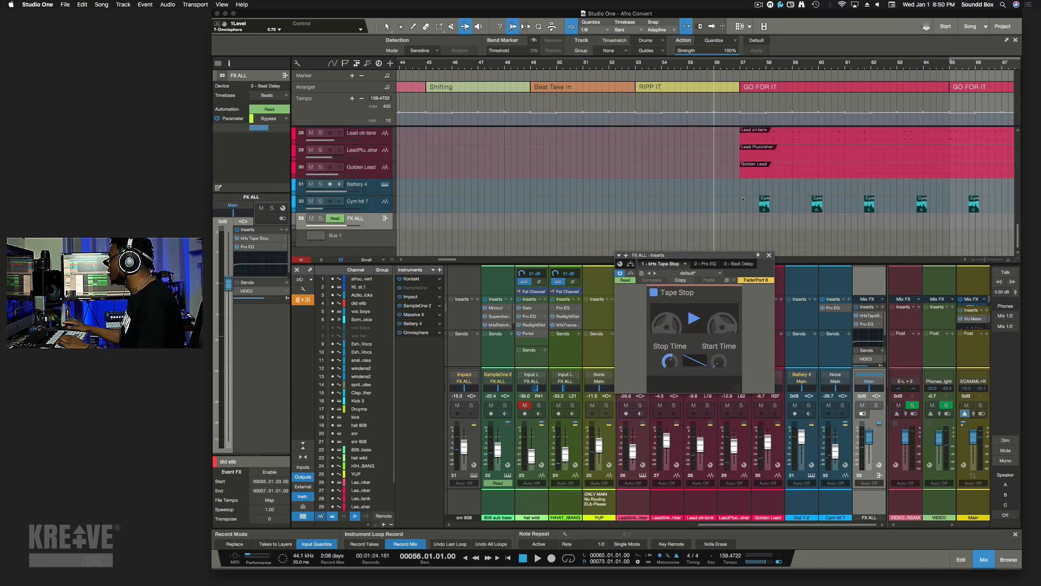
{"action": "key", "text": "a"}
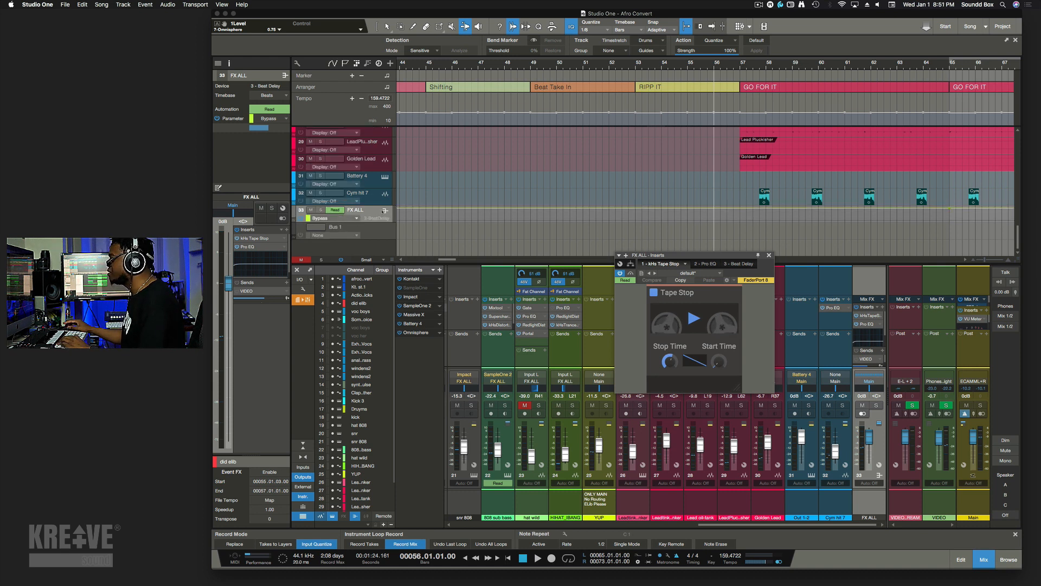
{"action": "left_click", "coordinate": [379, 209]}
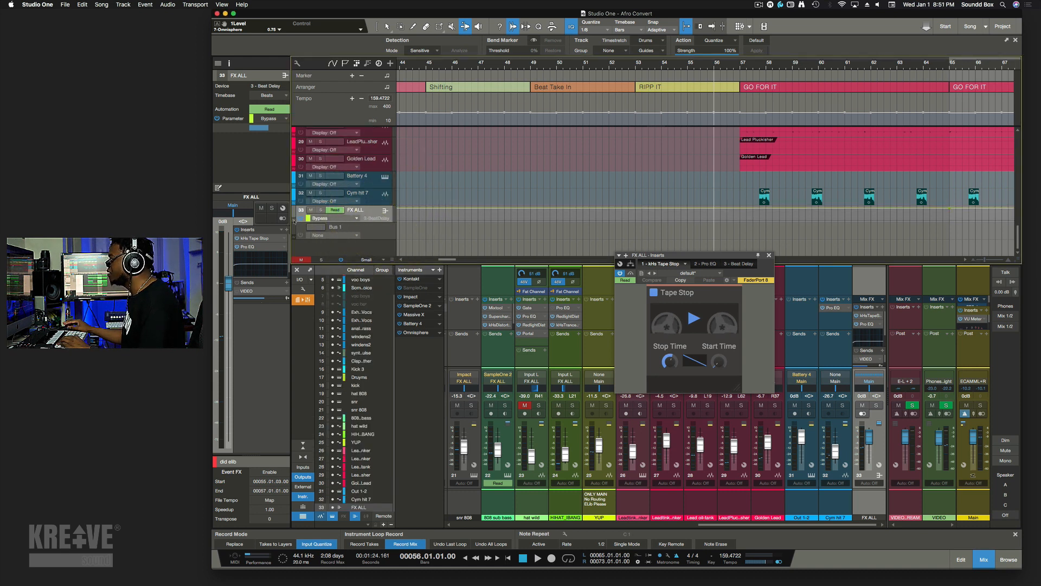
{"action": "left_click", "coordinate": [294, 220]}
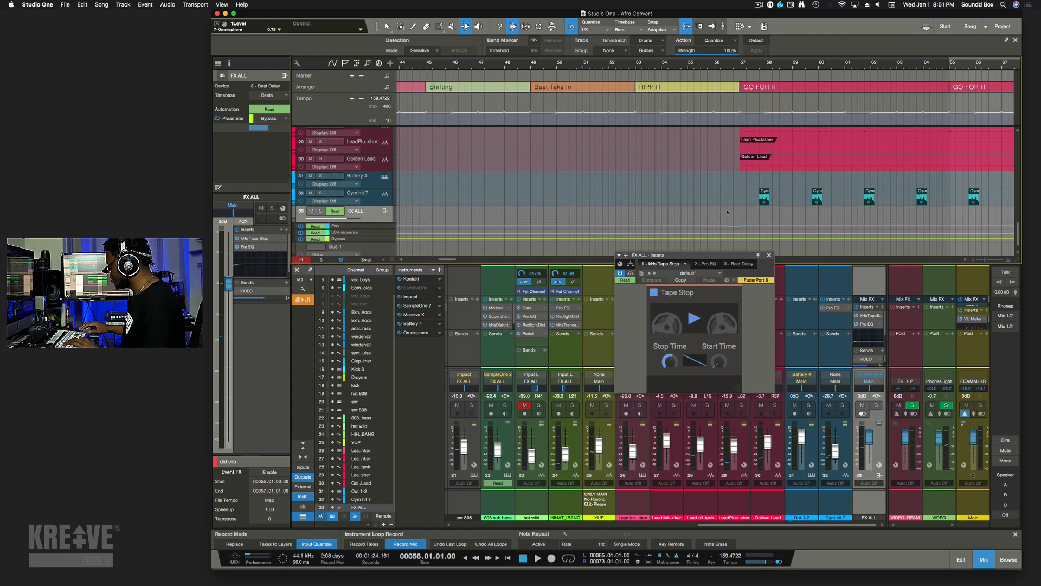
{"action": "key", "text": "shift+e"}
{"action": "key", "text": "shift+e"}
{"action": "scroll", "coordinate": [727, 212], "scroll_direction": "right", "scroll_amount": 3}
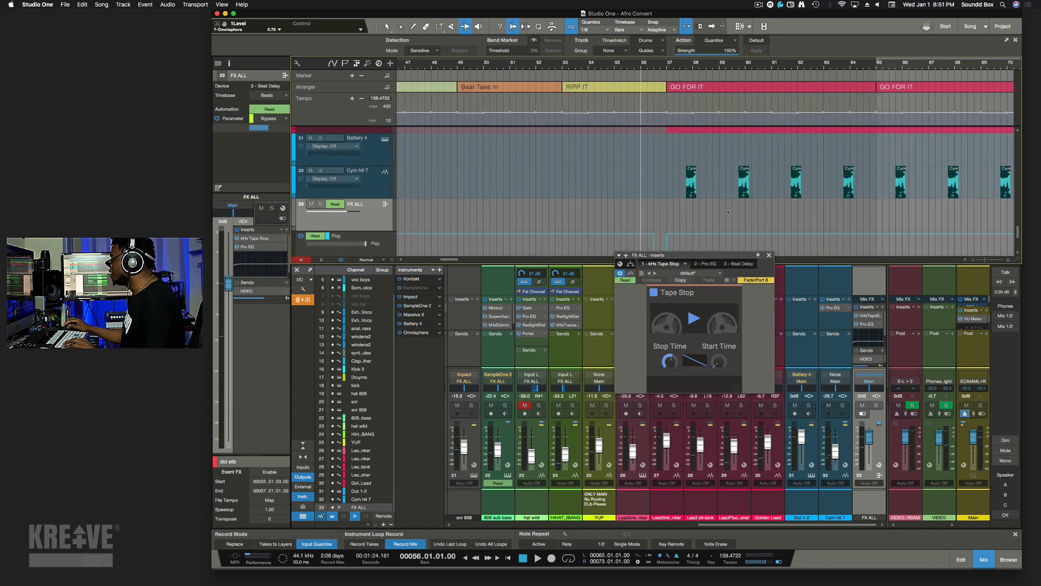
{"action": "scroll", "coordinate": [726, 213], "scroll_direction": "down", "scroll_amount": 4}
{"action": "scroll", "coordinate": [724, 209], "scroll_direction": "up", "scroll_amount": 5}
{"action": "scroll", "coordinate": [709, 192], "scroll_direction": "down", "scroll_amount": 5}
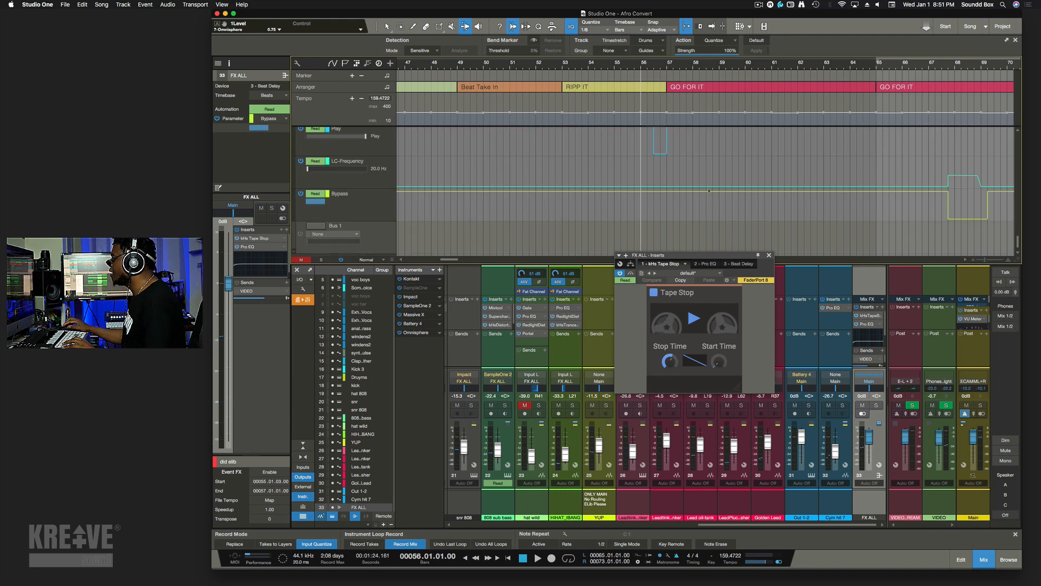
Hide the mixer and look over the arrangement's vocal, synth, drum and lead tracks around the RIPP IT and GO FOR IT sections.
{"action": "key", "text": "F3"}
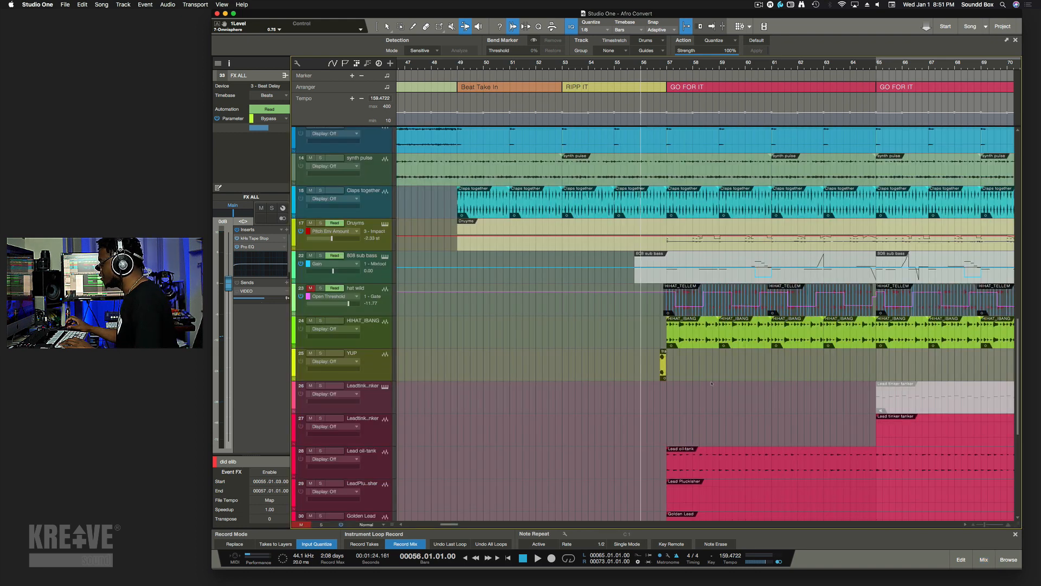
{"action": "scroll", "coordinate": [617, 374], "scroll_direction": "up", "scroll_amount": 10}
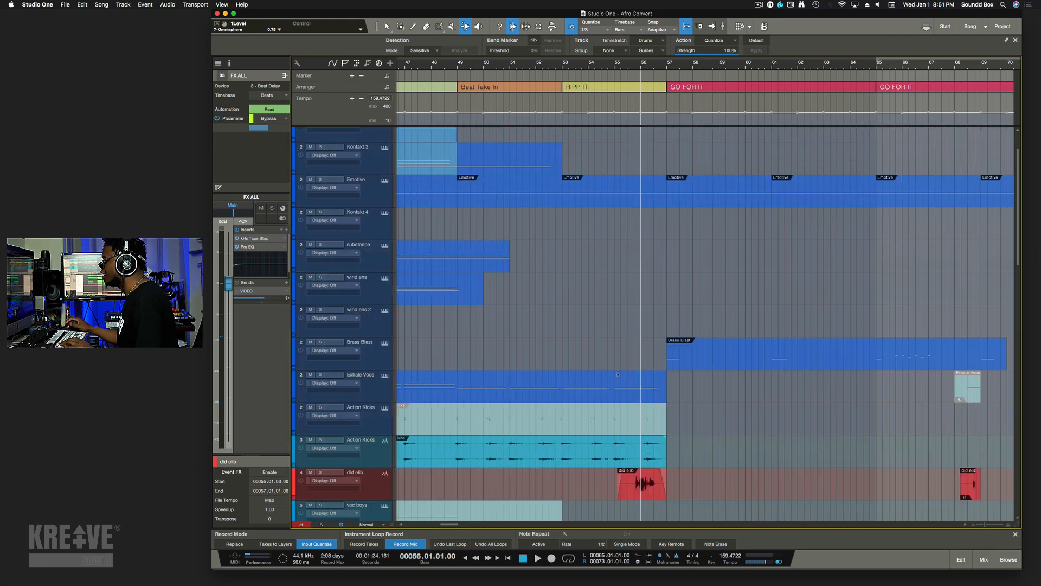
{"action": "scroll", "coordinate": [618, 374], "scroll_direction": "down", "scroll_amount": 8}
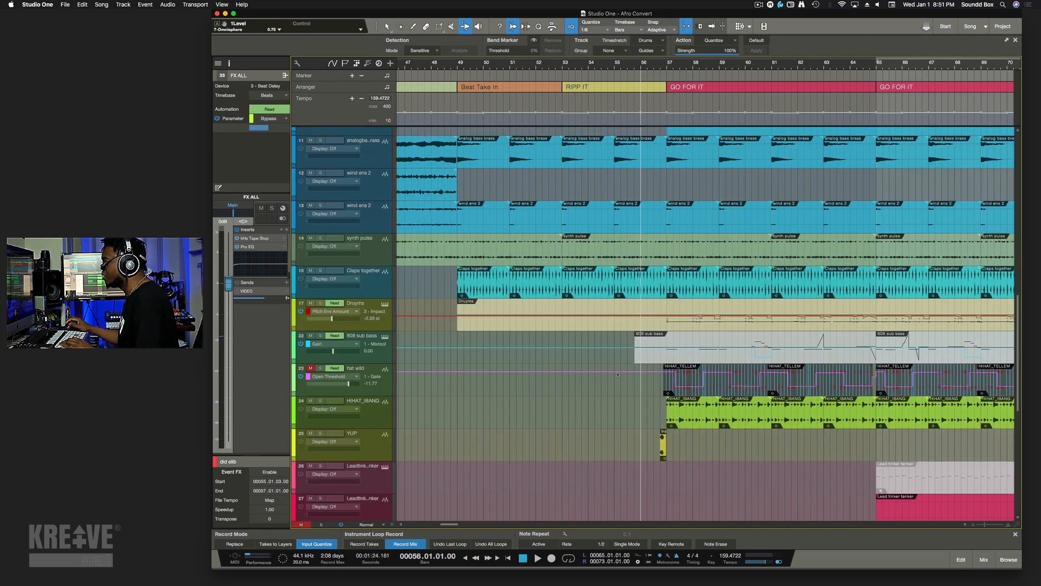
{"action": "scroll", "coordinate": [617, 374], "scroll_direction": "down", "scroll_amount": 5}
{"action": "scroll", "coordinate": [617, 374], "scroll_direction": "up", "scroll_amount": 12}
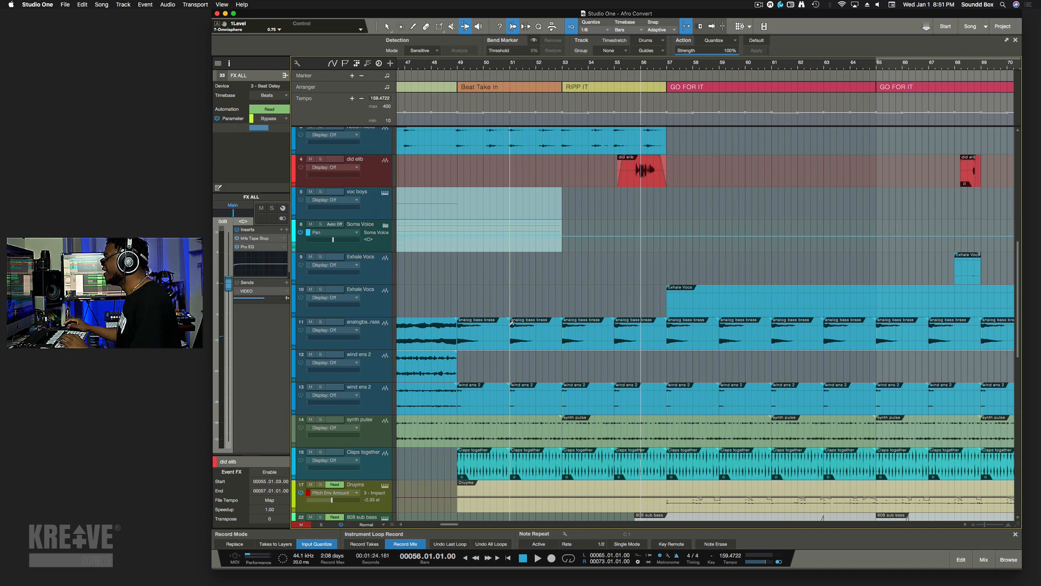
{"action": "scroll", "coordinate": [709, 352], "scroll_direction": "down", "scroll_amount": 10}
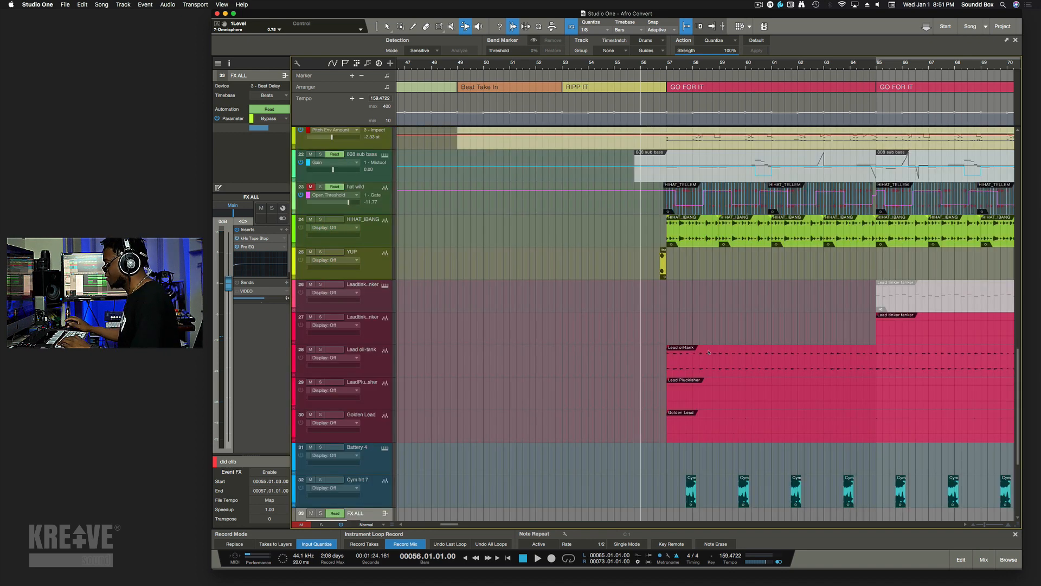
{"action": "scroll", "coordinate": [709, 352], "scroll_direction": "down", "scroll_amount": 2}
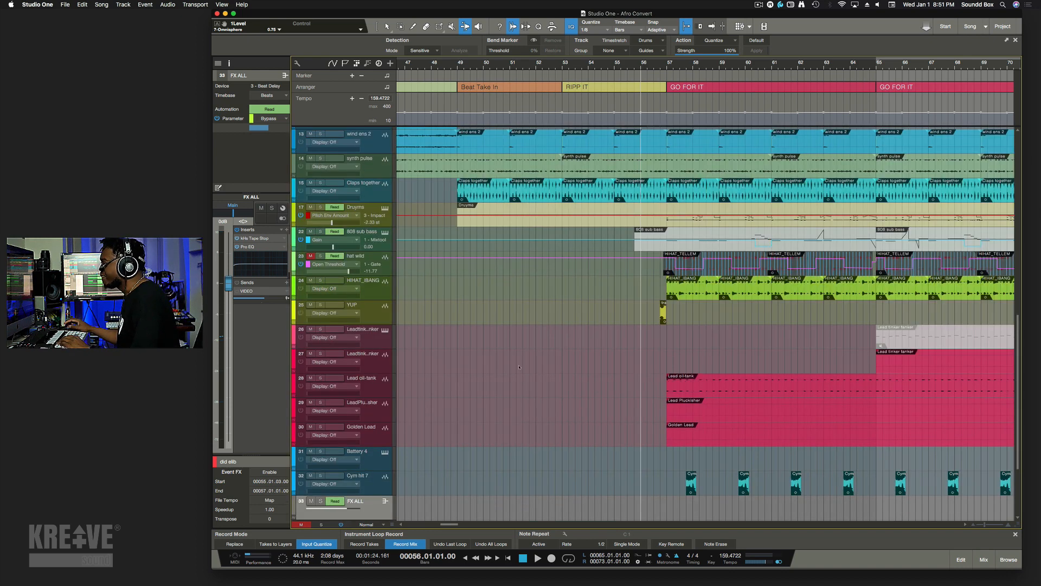
{"action": "scroll", "coordinate": [471, 371], "scroll_direction": "up", "scroll_amount": 8}
{"action": "scroll", "coordinate": [478, 369], "scroll_direction": "down", "scroll_amount": 7}
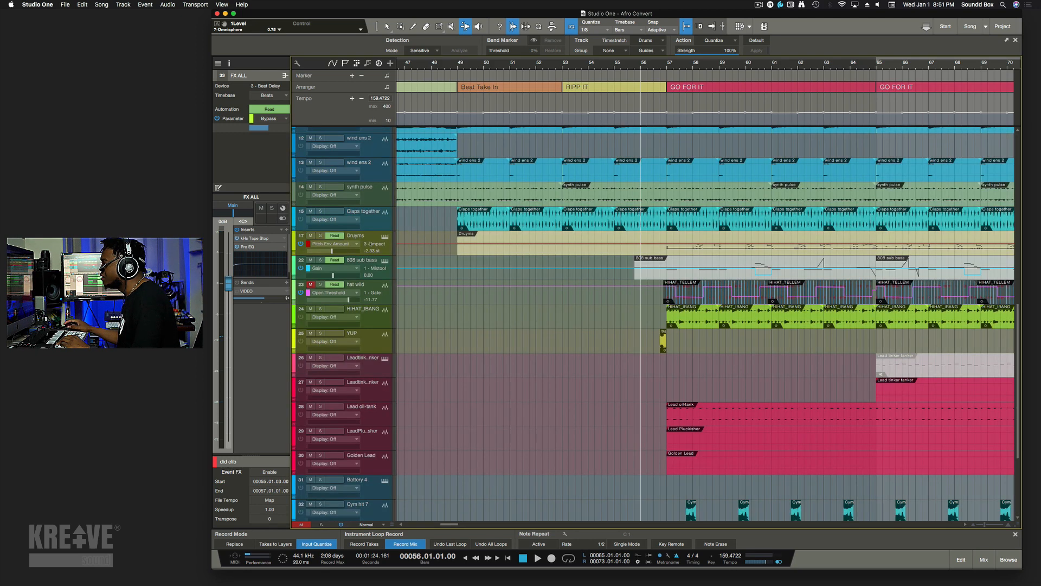
Select the Druyms track and enlarge its Pitch Env Amount automation in the GO FOR IT section to examine it.
{"action": "left_click", "coordinate": [373, 239]}
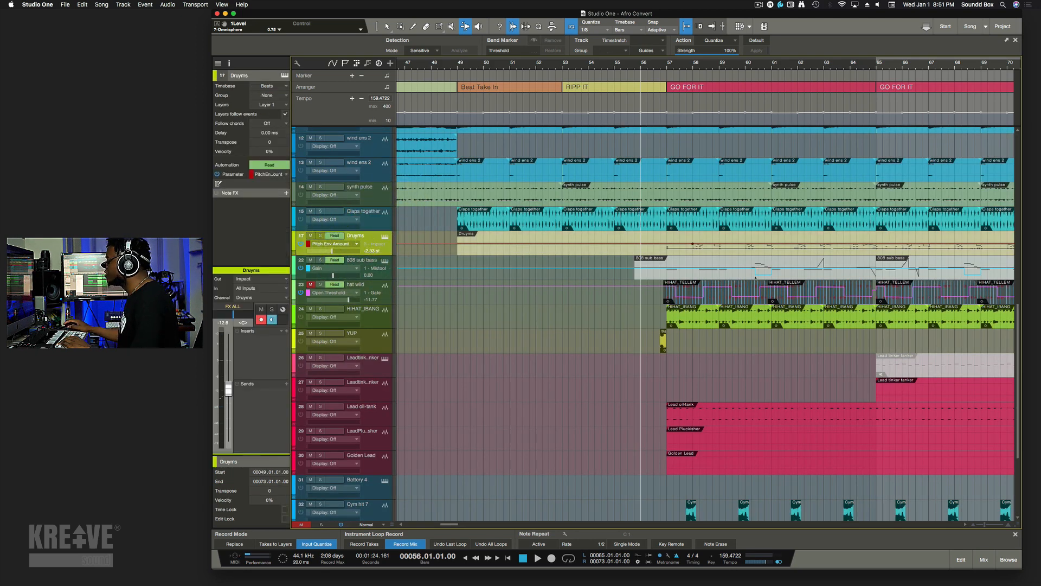
{"action": "scroll", "coordinate": [764, 283], "scroll_direction": "right", "scroll_amount": 5}
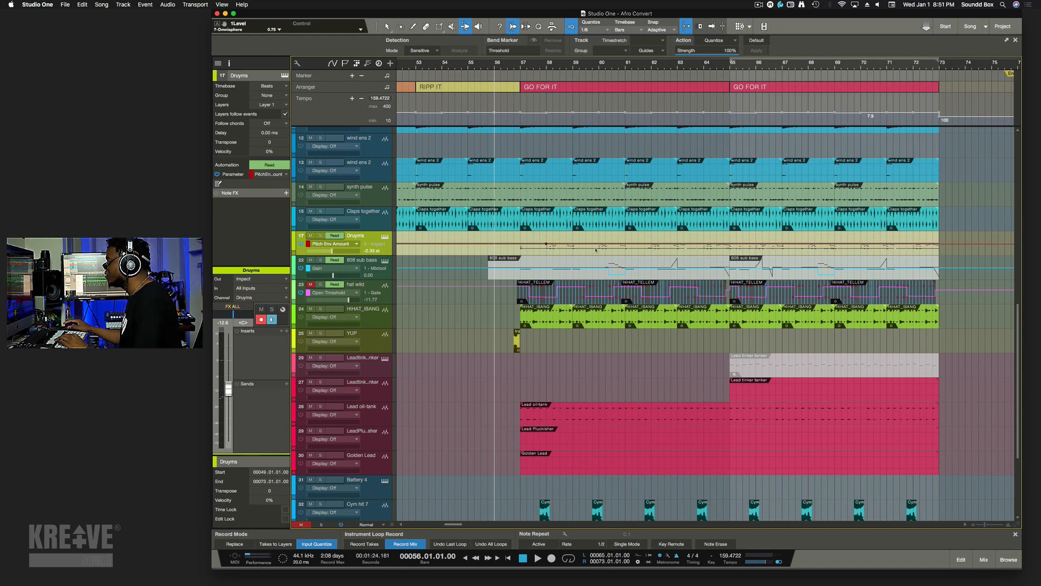
{"action": "left_click", "coordinate": [595, 249]}
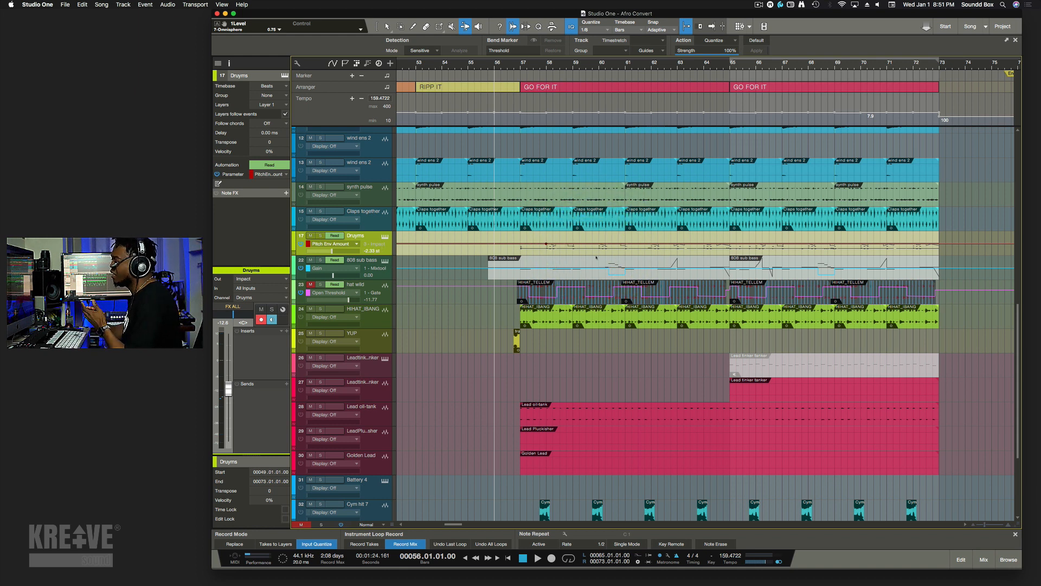
{"action": "key", "text": "shift+e"}
{"action": "key", "text": "shift+e"}
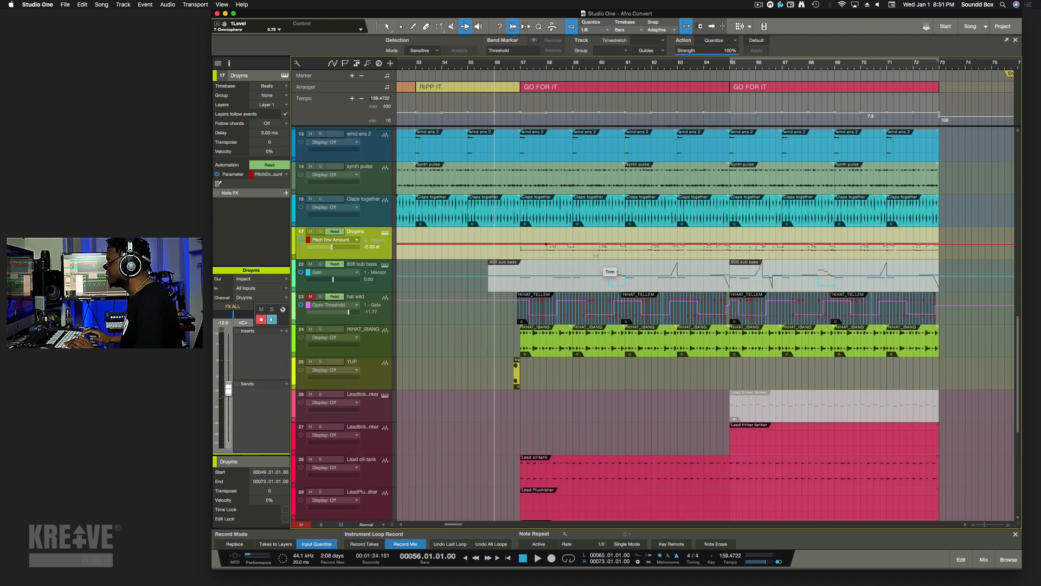
{"action": "key", "text": "shift+e"}
{"action": "key", "text": "shift+e"}
{"action": "key", "text": "shift+e"}
{"action": "key", "text": "shift+e"}
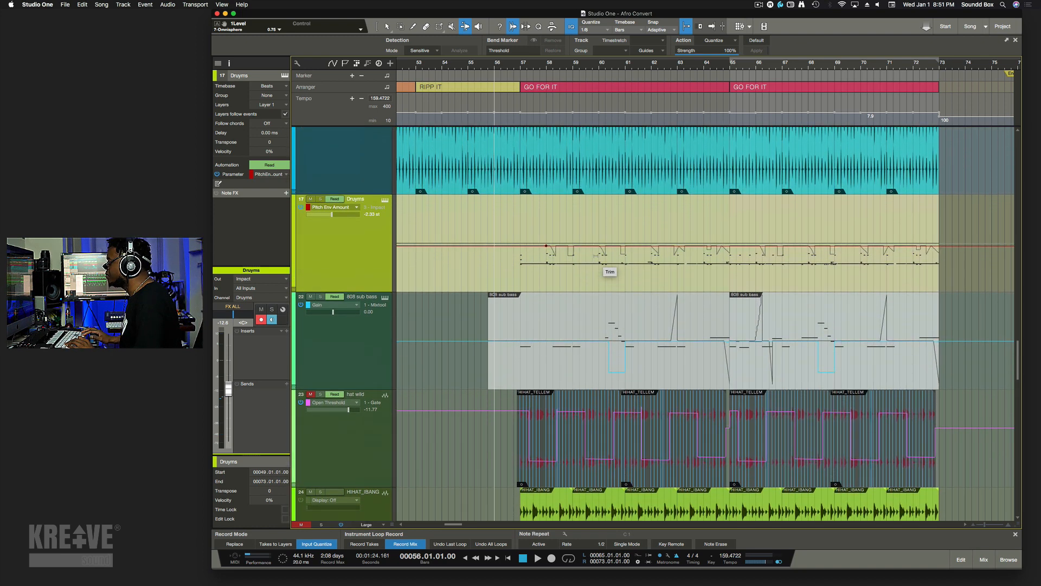
{"action": "key", "text": "e"}
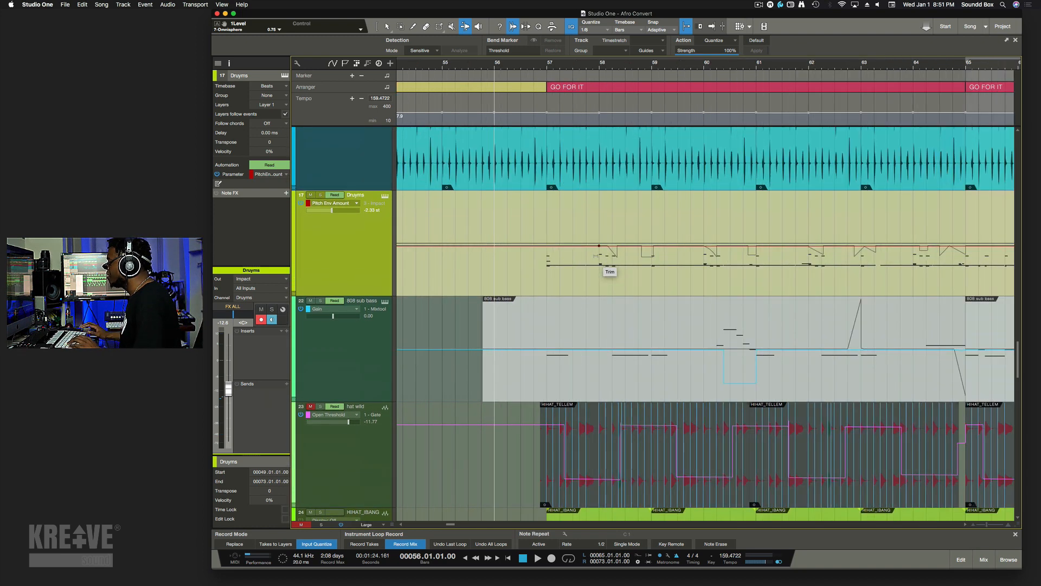
Open the Druyms part from the GO FOR IT section in the editor and compare its drum and piano views.
{"action": "scroll", "coordinate": [599, 255], "scroll_direction": "right", "scroll_amount": 5}
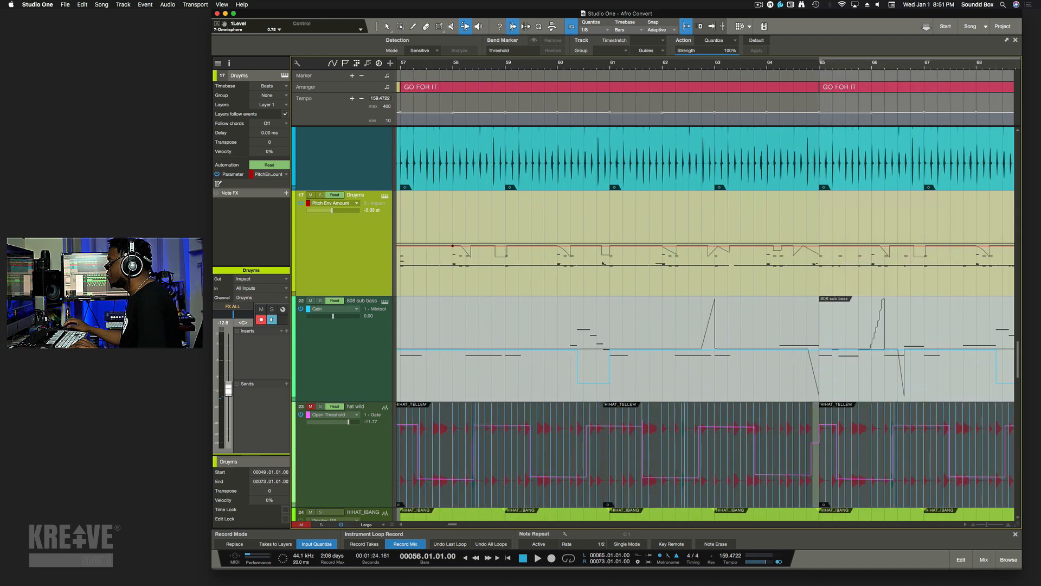
{"action": "scroll", "coordinate": [603, 263], "scroll_direction": "right", "scroll_amount": 4}
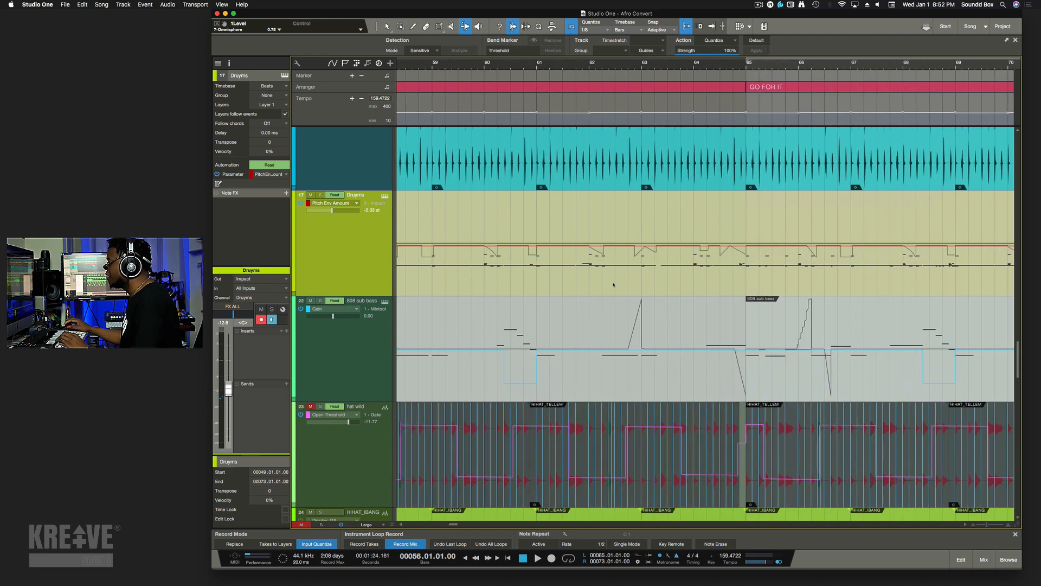
{"action": "left_click", "coordinate": [613, 284]}
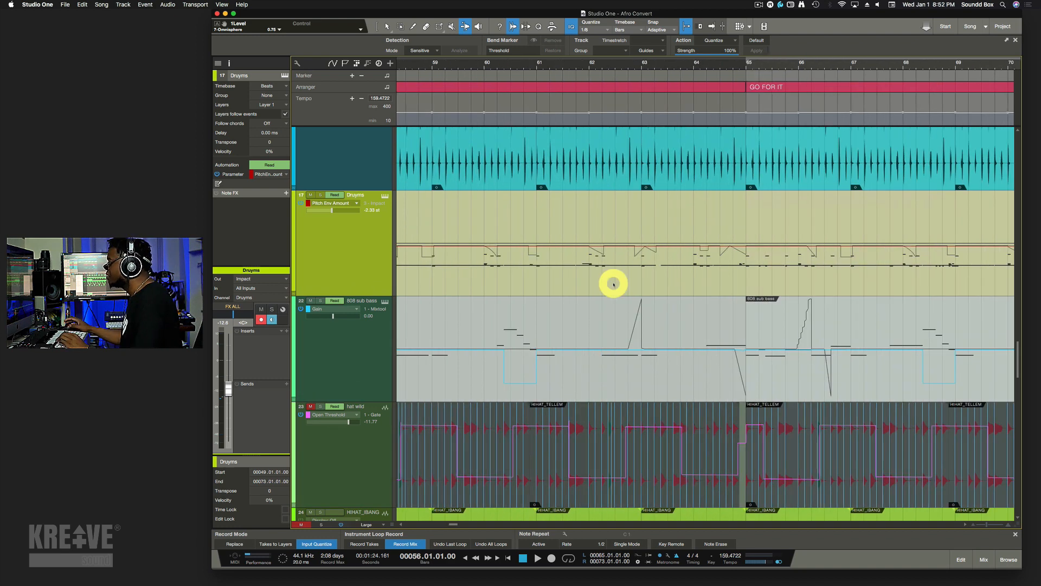
{"action": "double_click", "coordinate": [614, 220]}
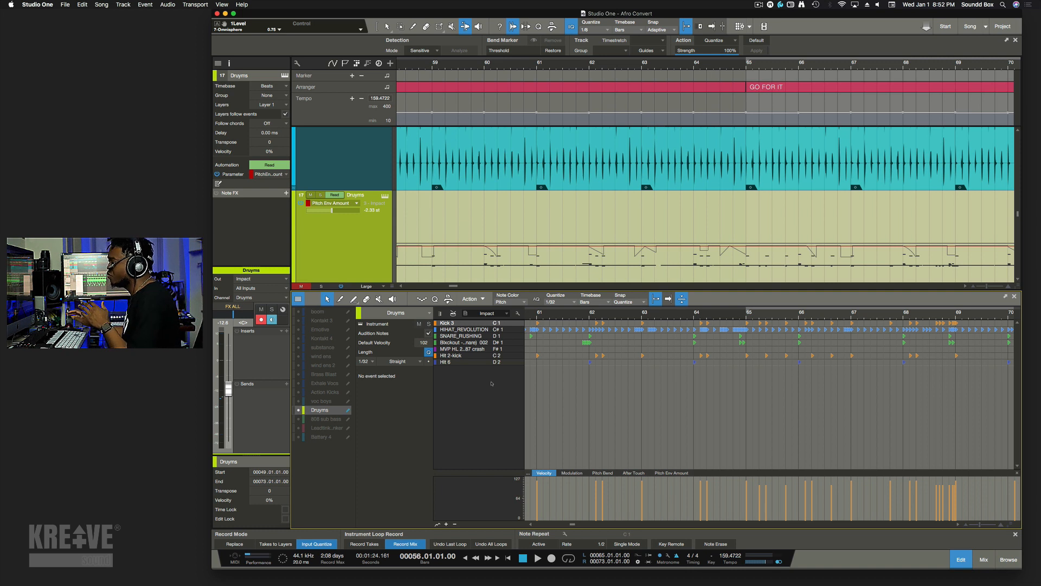
{"action": "left_click", "coordinate": [453, 313]}
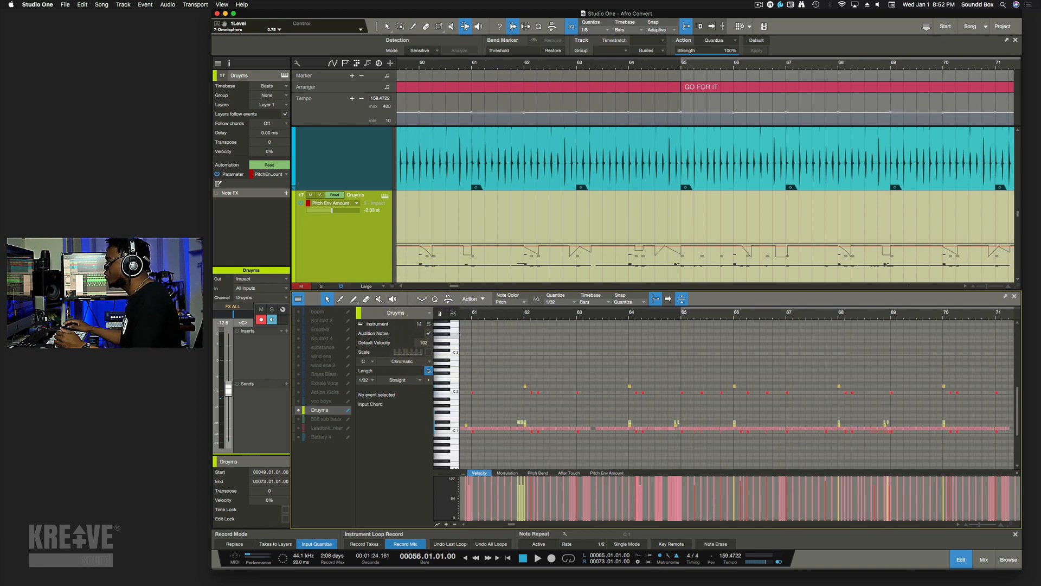
{"action": "left_click", "coordinate": [452, 313]}
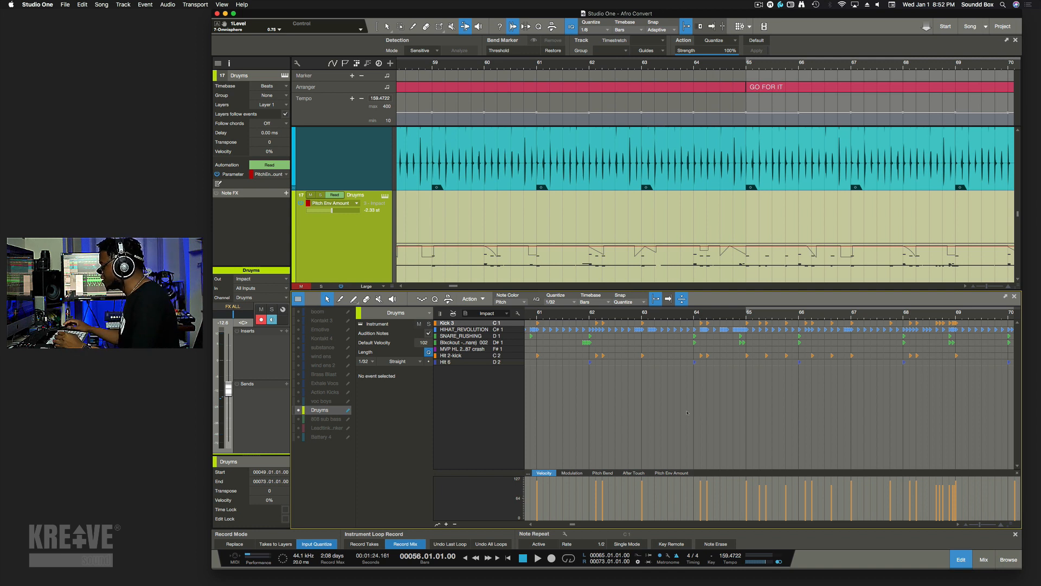
Show the Pitch Env Amount lane below the Druyms notes and enlarge it moderately.
{"action": "left_click", "coordinate": [668, 473]}
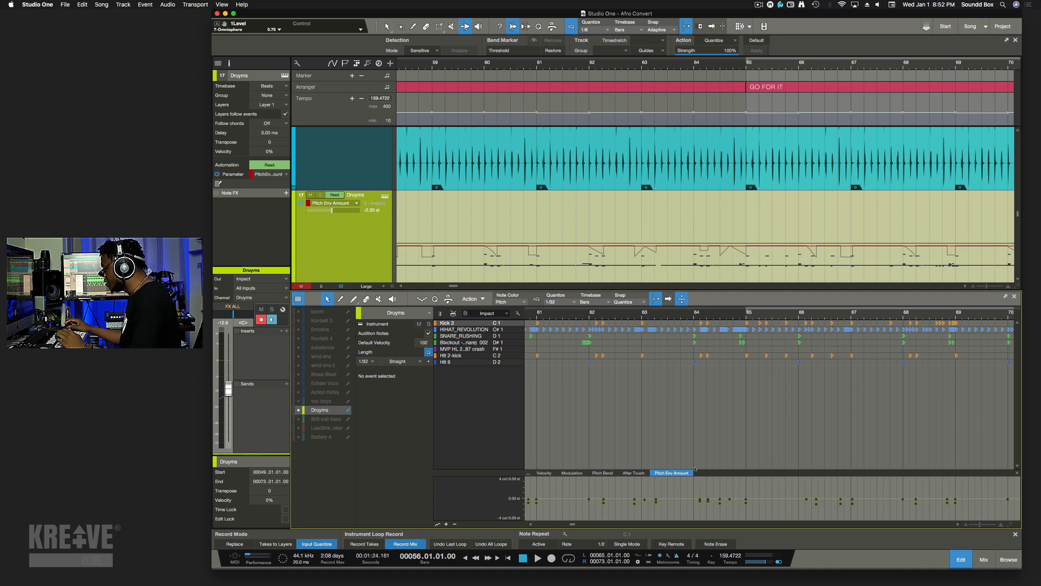
{"action": "left_click_drag", "start_coordinate": [702, 452], "coordinate": [701, 394]}
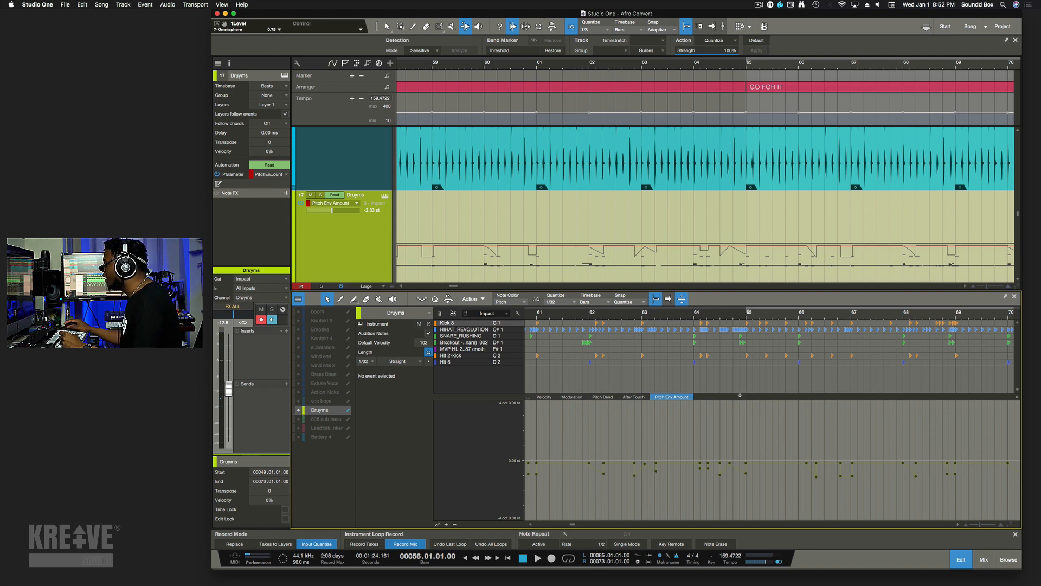
{"action": "left_click_drag", "start_coordinate": [739, 395], "coordinate": [738, 438]}
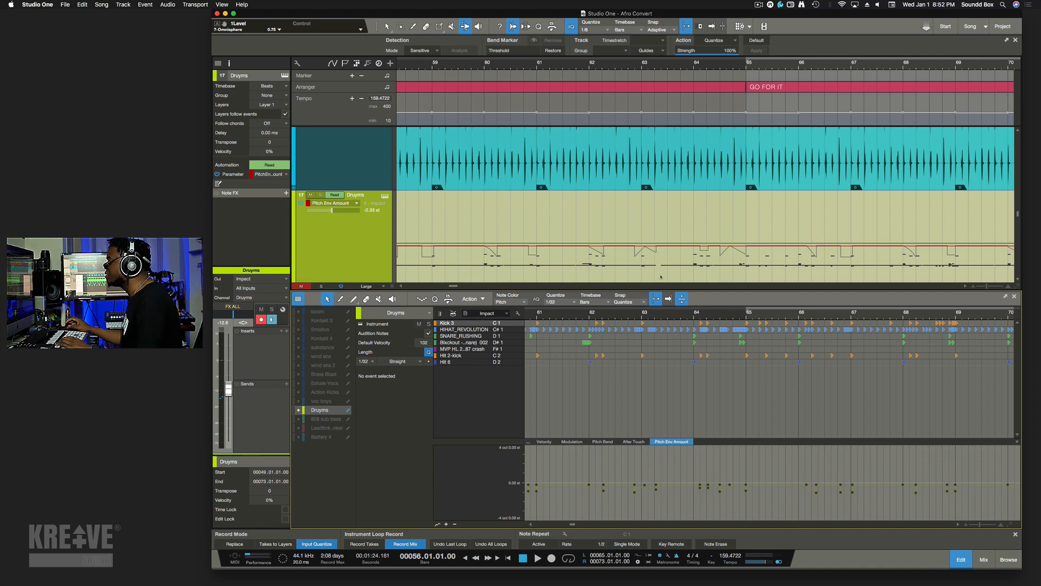
Audition the Druyms drum sounds in the editor's pitch list, from the HIHAT_REVOLUTION hi-hat to Hit 8.
{"action": "left_click", "coordinate": [466, 330]}
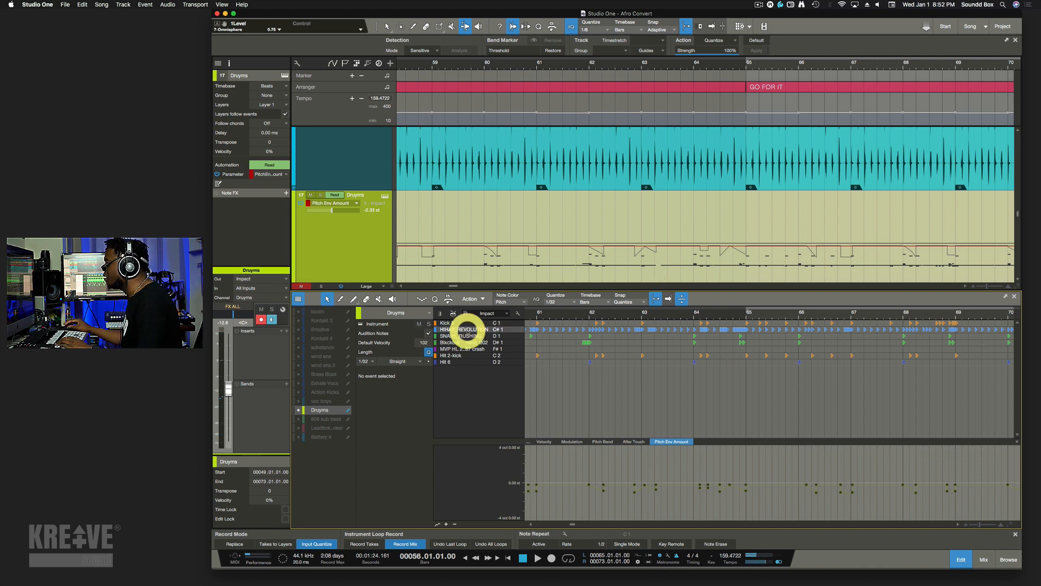
{"action": "left_click", "coordinate": [470, 342]}
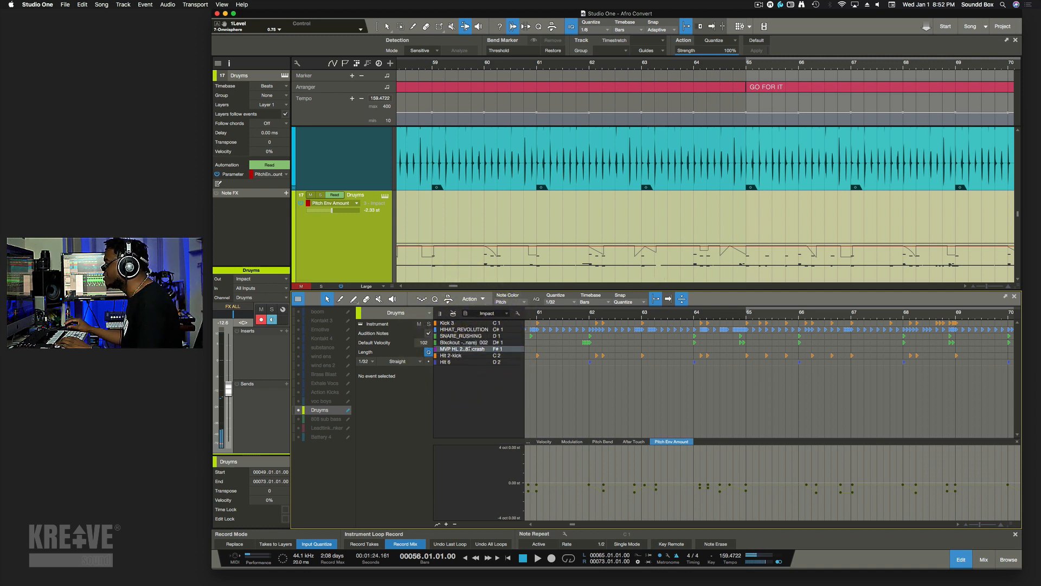
{"action": "left_click", "coordinate": [468, 349]}
{"action": "left_click", "coordinate": [468, 355]}
{"action": "left_click", "coordinate": [467, 362]}
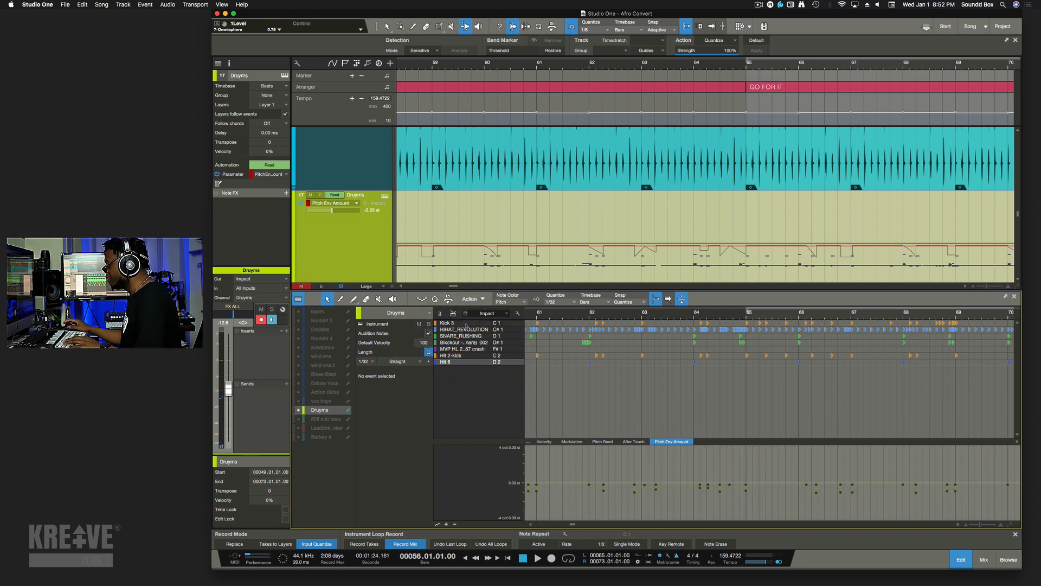
Show the mixer, view the Transient Master insert on the kick channel and close its window.
{"action": "key", "text": "F3"}
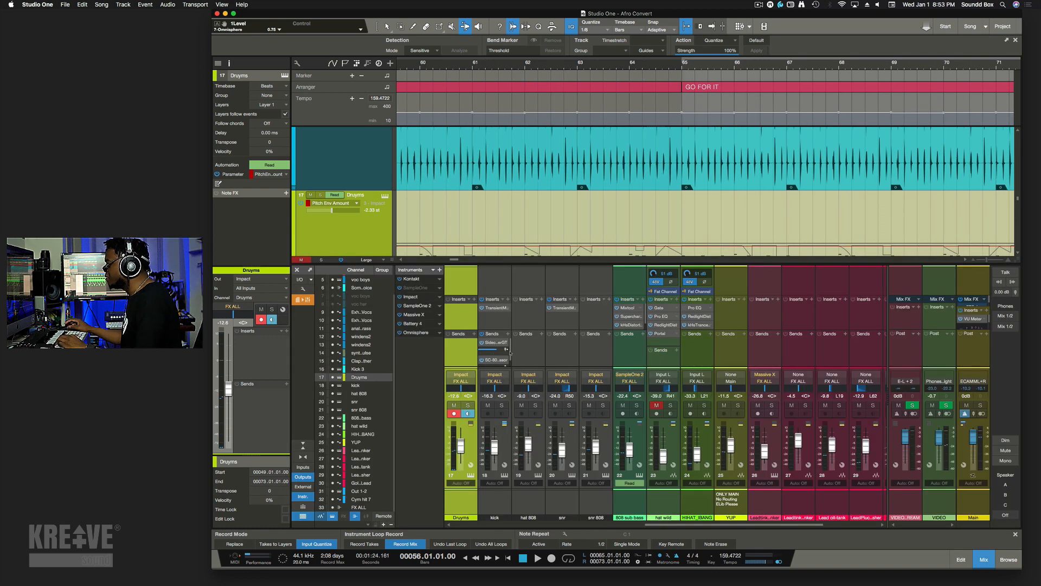
{"action": "left_click", "coordinate": [495, 308]}
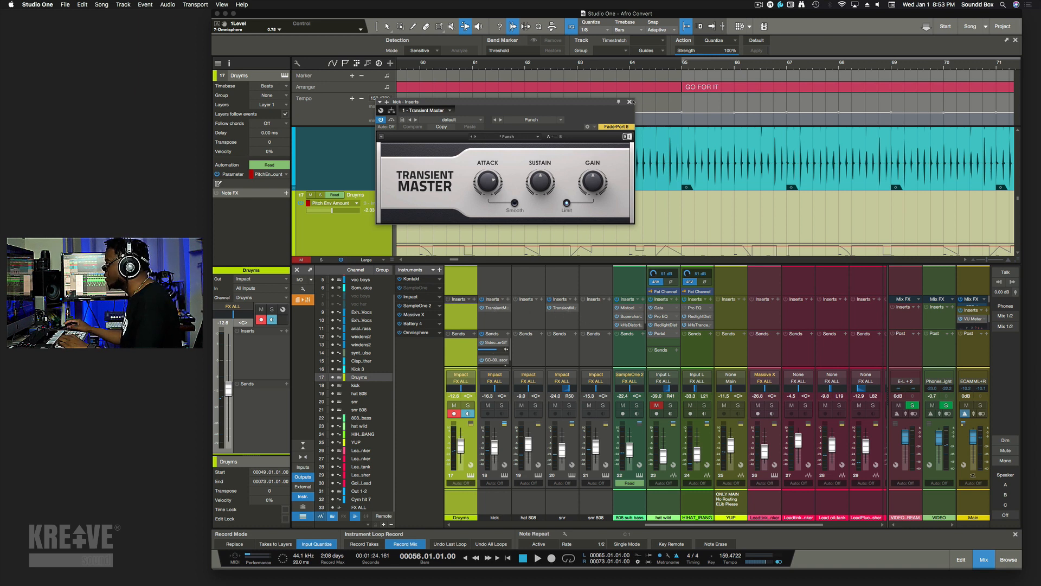
{"action": "left_click", "coordinate": [630, 102]}
Set the arrangement tracks to medium height and hide the mixer to overview the GO FOR IT sections' drum and lead tracks.
{"action": "scroll", "coordinate": [570, 196], "scroll_direction": "down", "scroll_amount": 5}
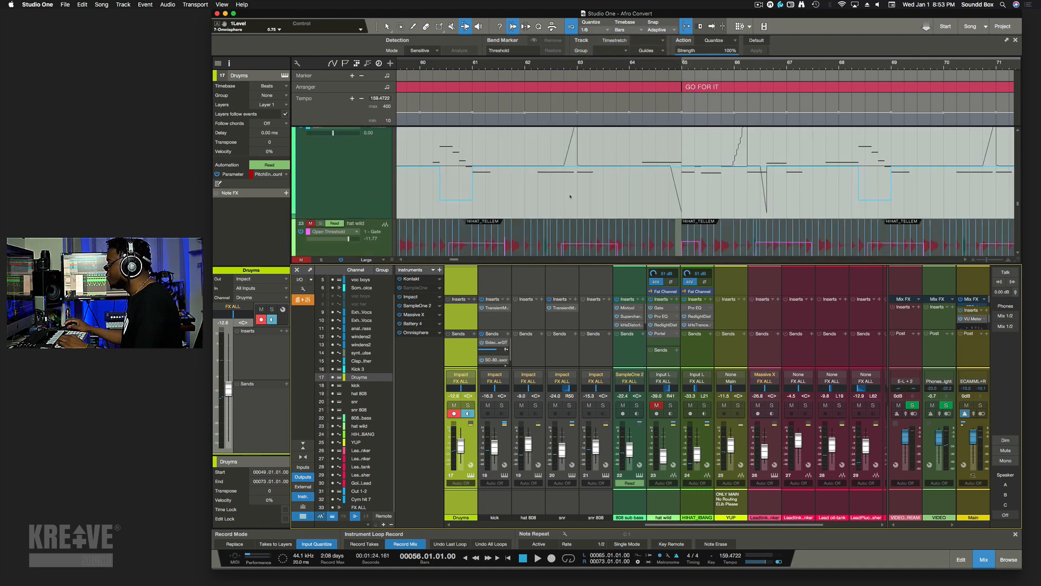
{"action": "scroll", "coordinate": [570, 197], "scroll_direction": "down", "scroll_amount": 5}
{"action": "scroll", "coordinate": [570, 197], "scroll_direction": "up", "scroll_amount": 4}
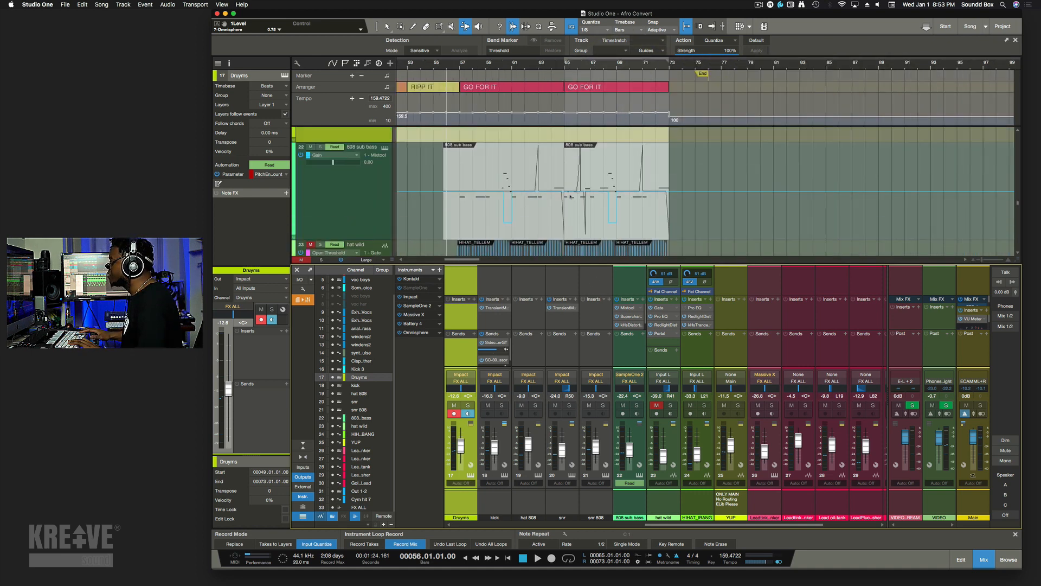
{"action": "scroll", "coordinate": [570, 197], "scroll_direction": "down", "scroll_amount": 1}
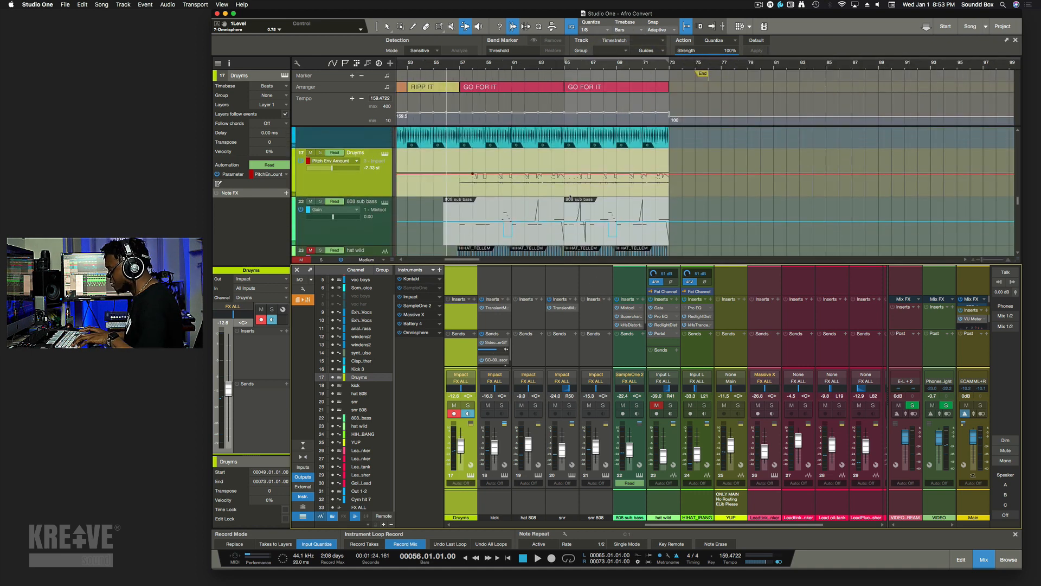
{"action": "key", "text": "F3"}
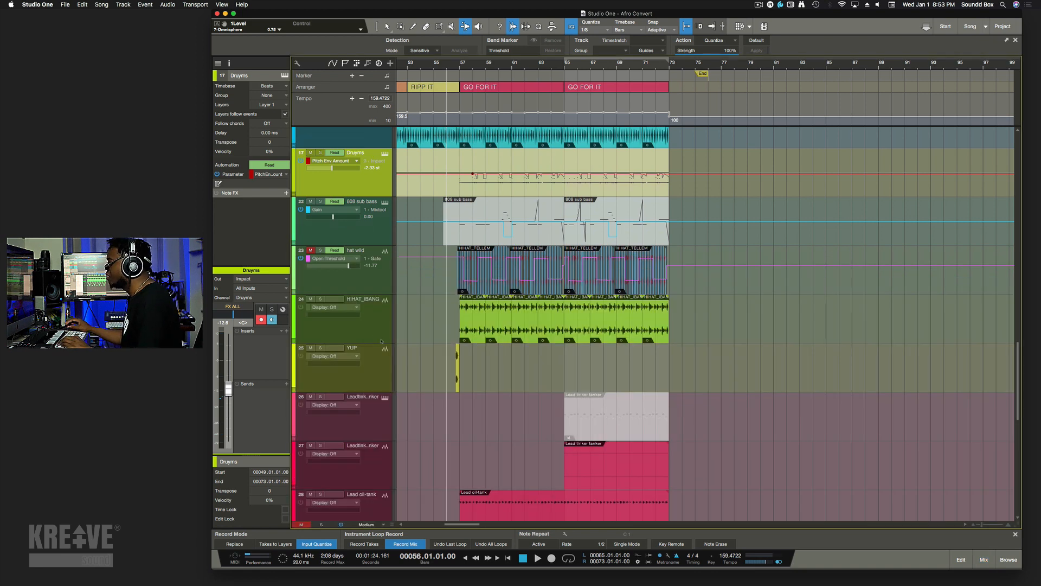
Select and solo the HIHAT_IBANG track, play it through the GO FOR IT sections and stop playback.
{"action": "left_click", "coordinate": [365, 313]}
{"action": "left_click", "coordinate": [320, 299]}
{"action": "key", "text": "space"}
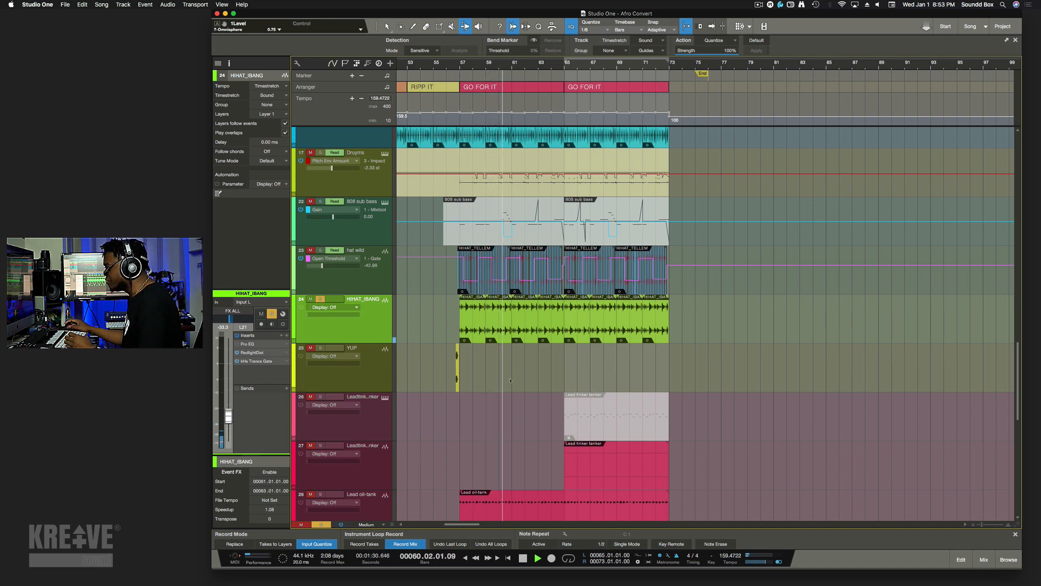
{"action": "scroll", "coordinate": [510, 380], "scroll_direction": "down", "scroll_amount": 5}
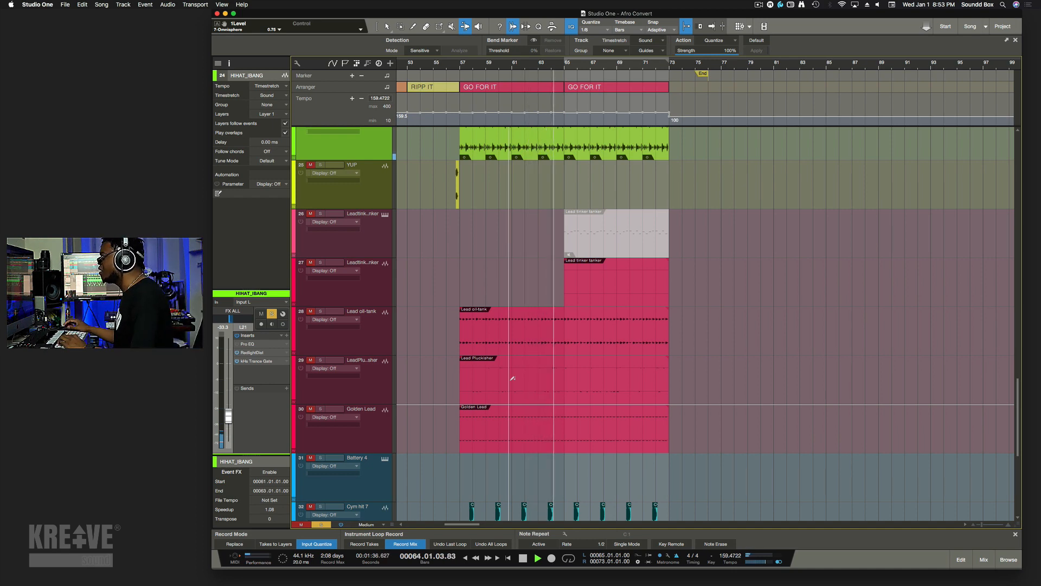
{"action": "scroll", "coordinate": [608, 357], "scroll_direction": "up", "scroll_amount": 3}
{"action": "scroll", "coordinate": [608, 357], "scroll_direction": "down", "scroll_amount": 3}
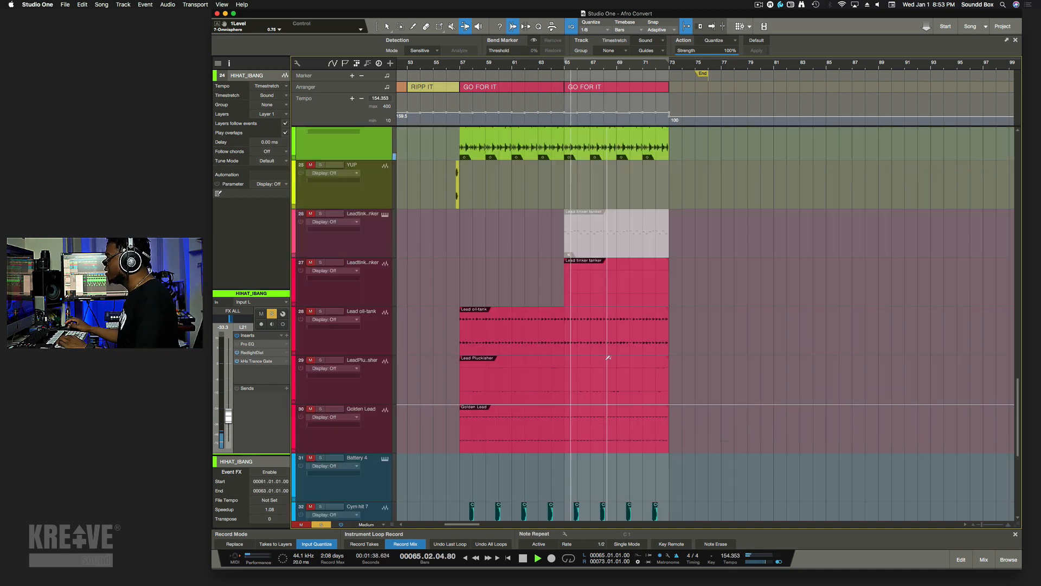
{"action": "key", "text": "space"}
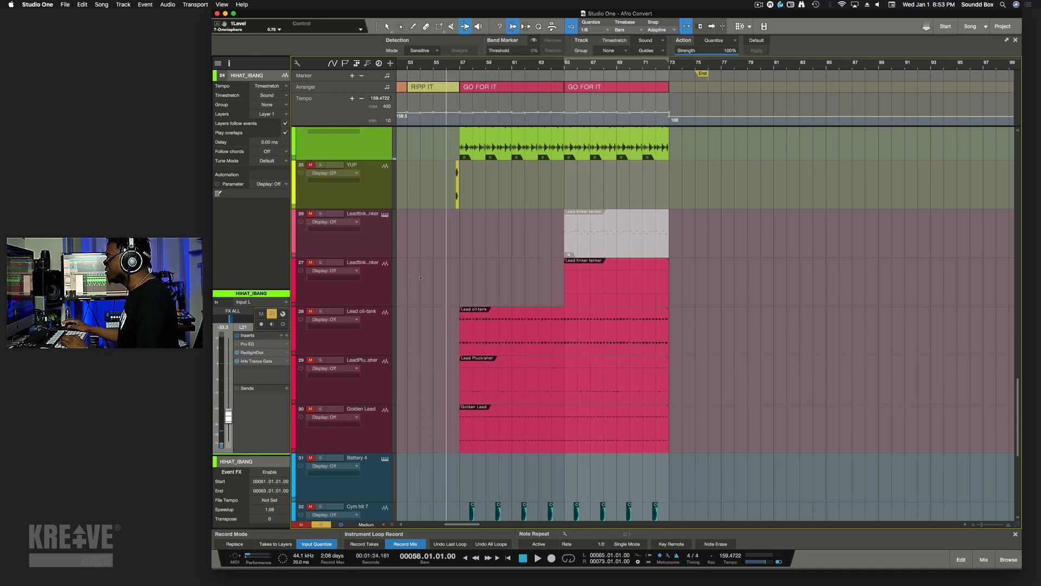
Solo and select the Lead oil-tank track, play it, and add the pluck lead and Golden Lead tracks to the solo.
{"action": "left_click", "coordinate": [320, 311]}
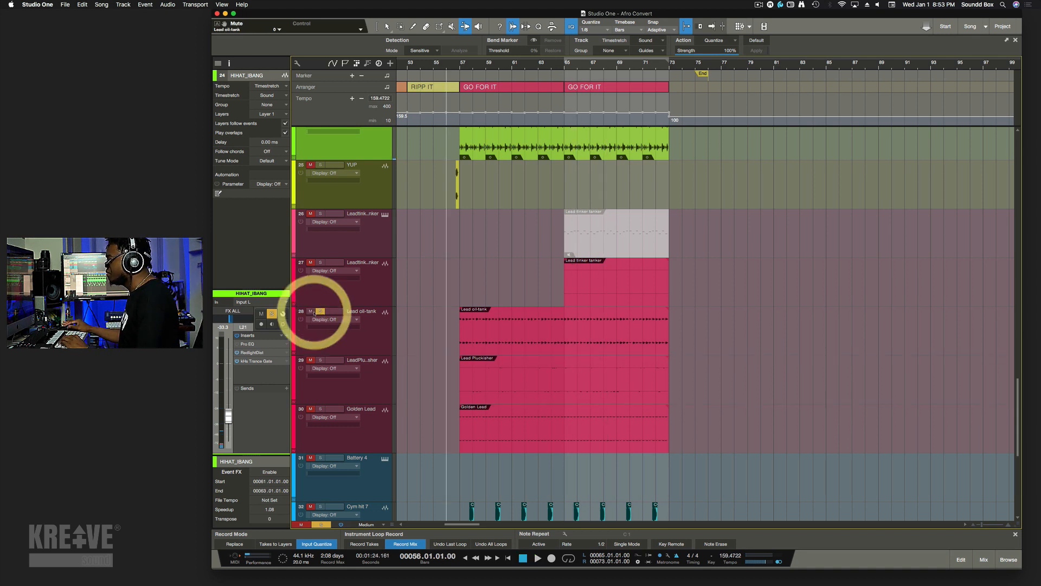
{"action": "key", "text": "space"}
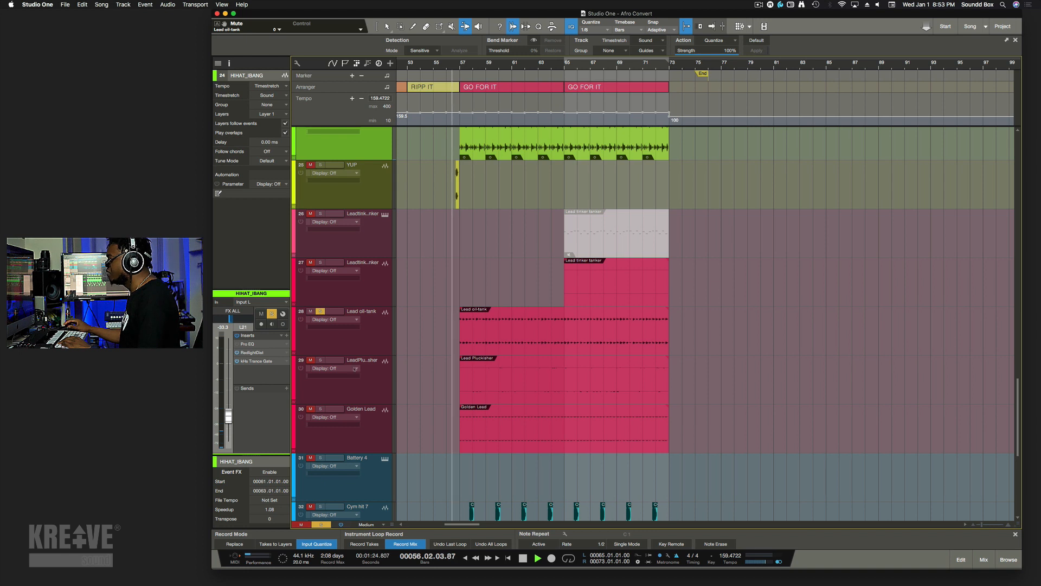
{"action": "left_click", "coordinate": [371, 340]}
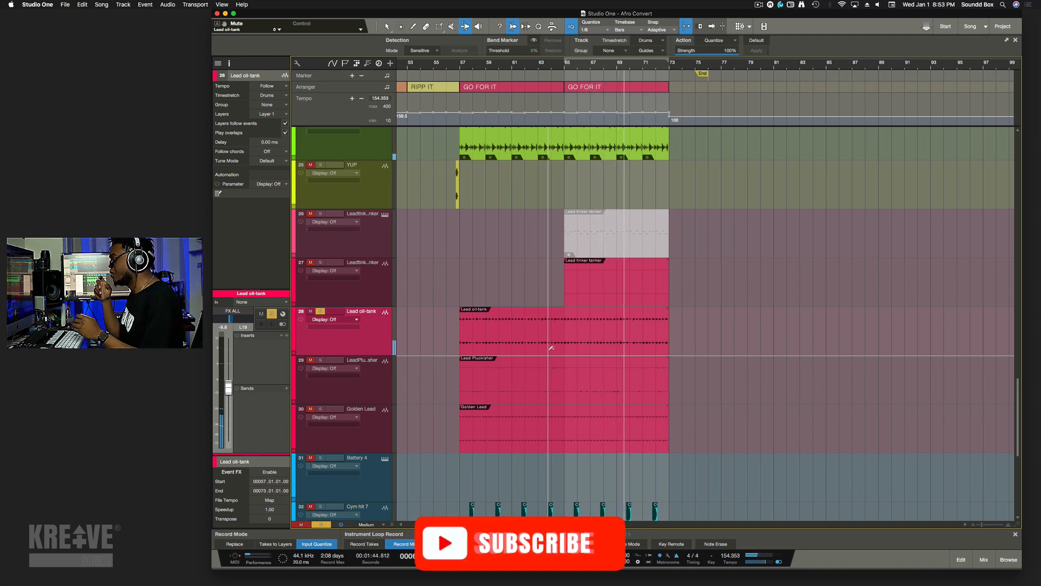
{"action": "left_click", "coordinate": [320, 360]}
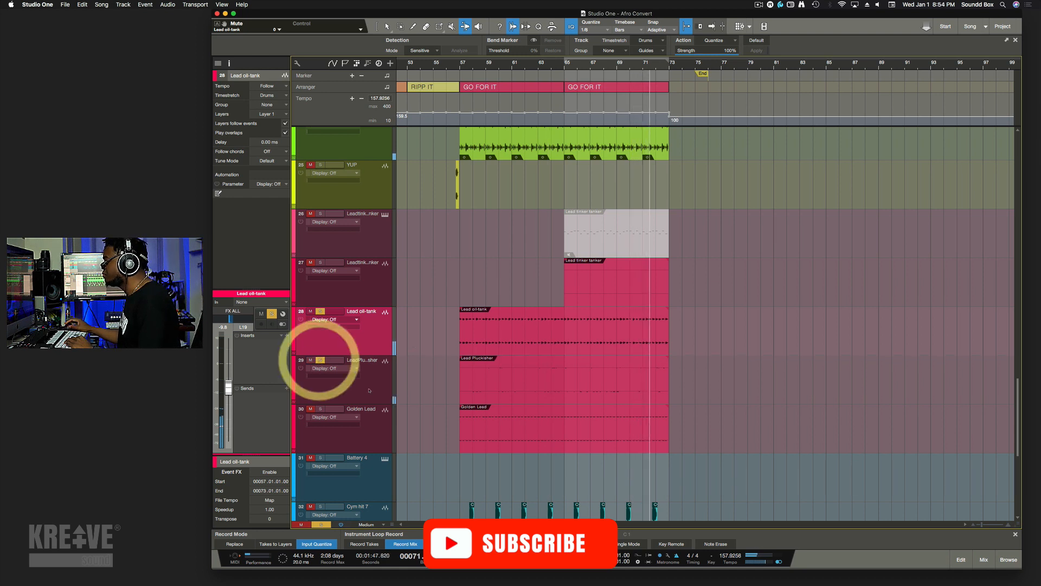
{"action": "left_click", "coordinate": [320, 409]}
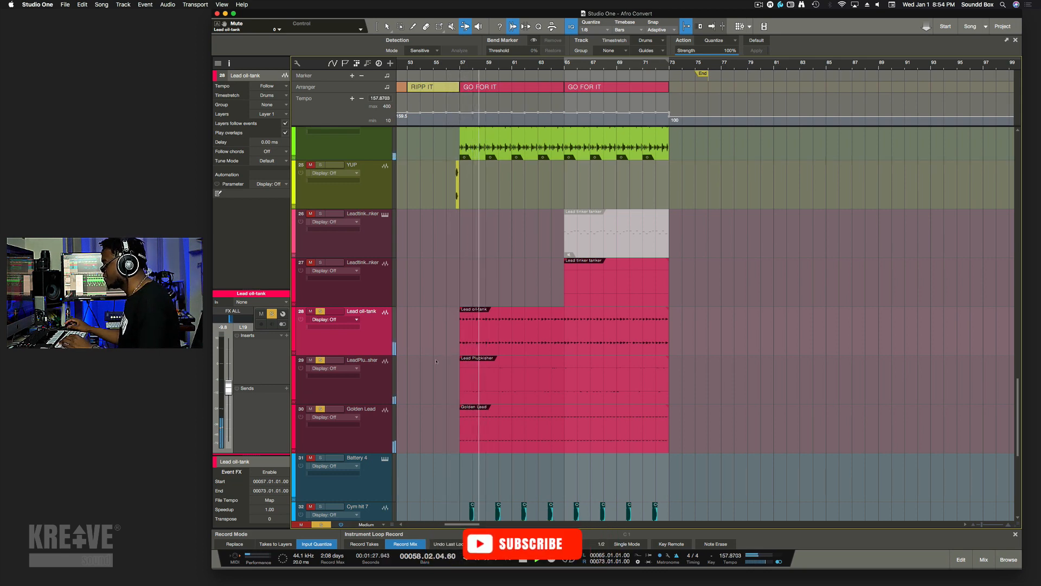
Add the Cym hit 7 track to the solo during playback, select it and stop playback.
{"action": "scroll", "coordinate": [436, 361], "scroll_direction": "down", "scroll_amount": 5}
{"action": "scroll", "coordinate": [322, 330], "scroll_direction": "down", "scroll_amount": 4}
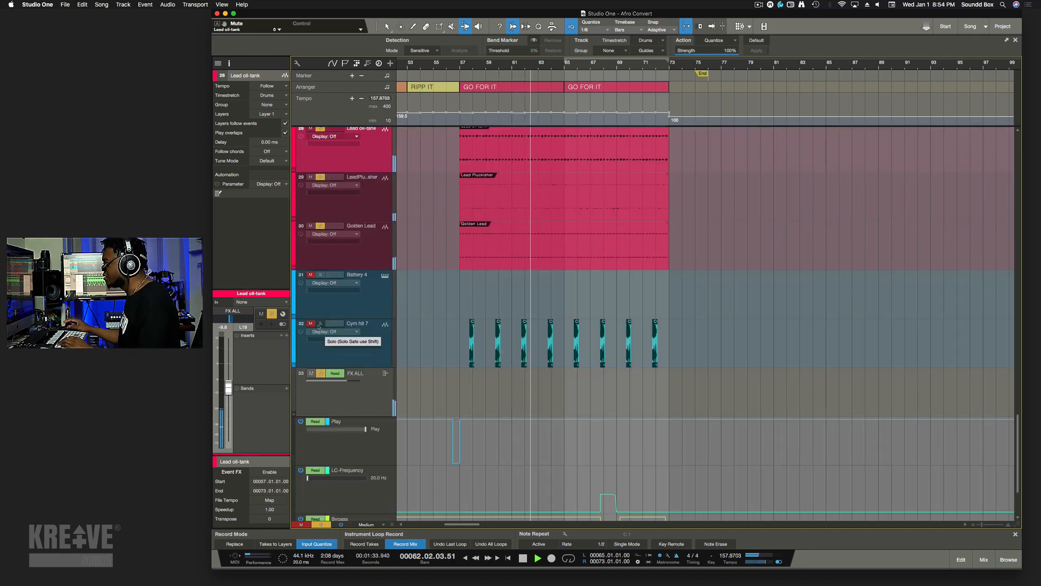
{"action": "left_click", "coordinate": [320, 323]}
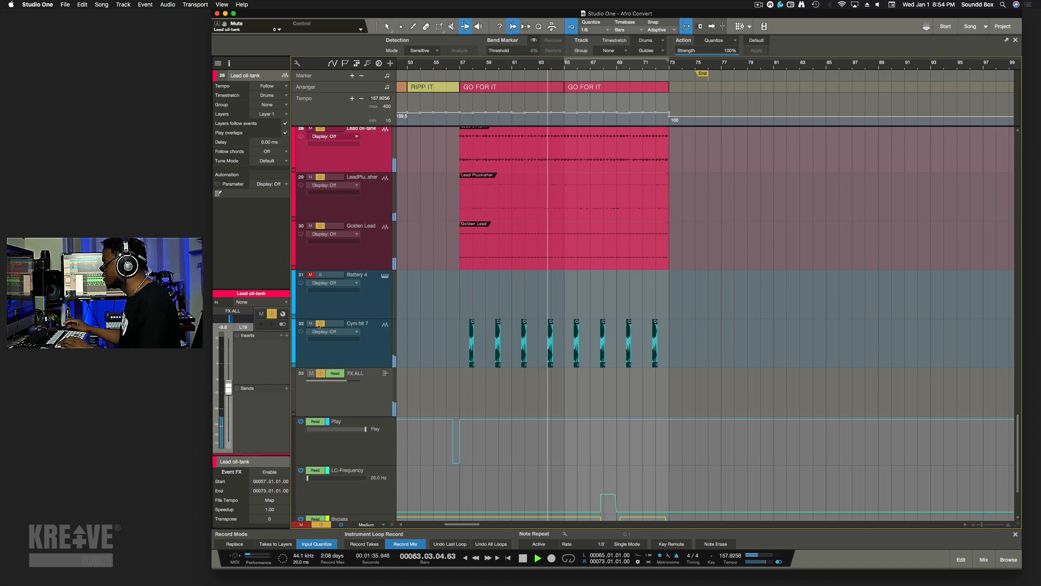
{"action": "left_click", "coordinate": [367, 348]}
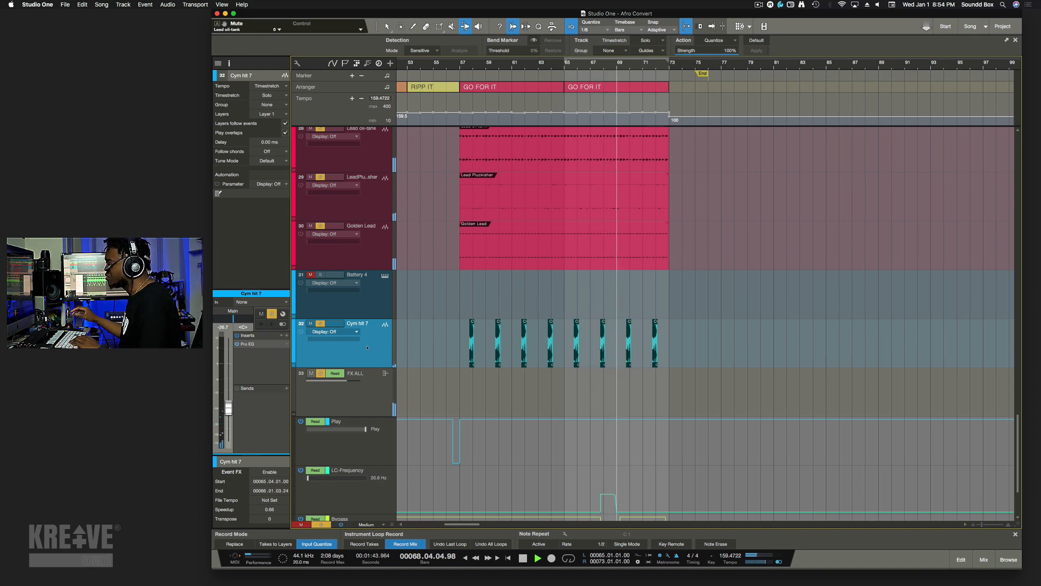
{"action": "key", "text": "space"}
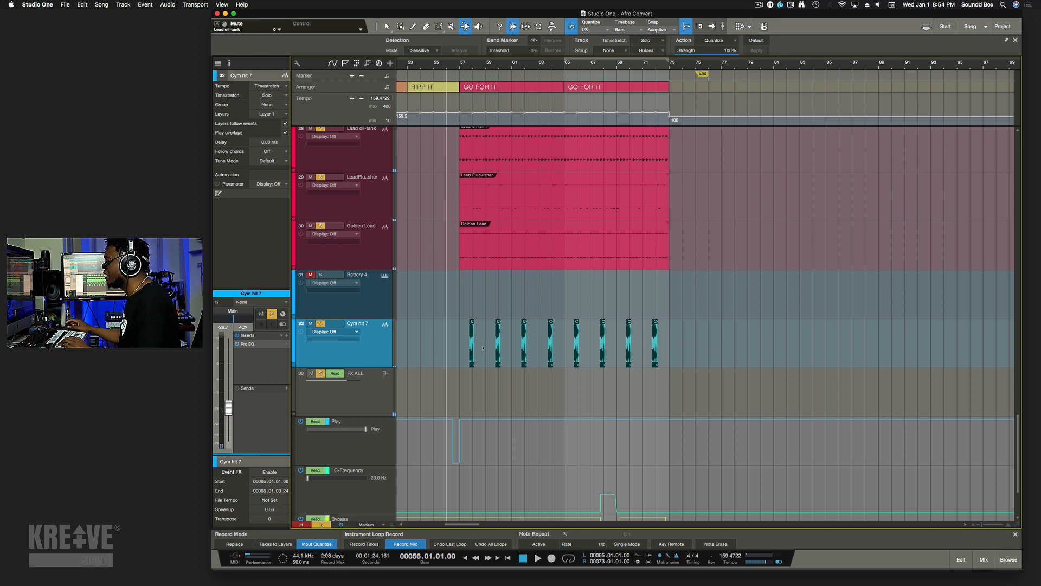
Zoom in closely on the end of the first Cym hit 7 event in GO FOR IT and activate the Arrow tool.
{"action": "key", "text": "e"}
{"action": "key", "text": "e"}
{"action": "key", "text": "e"}
{"action": "key", "text": "e"}
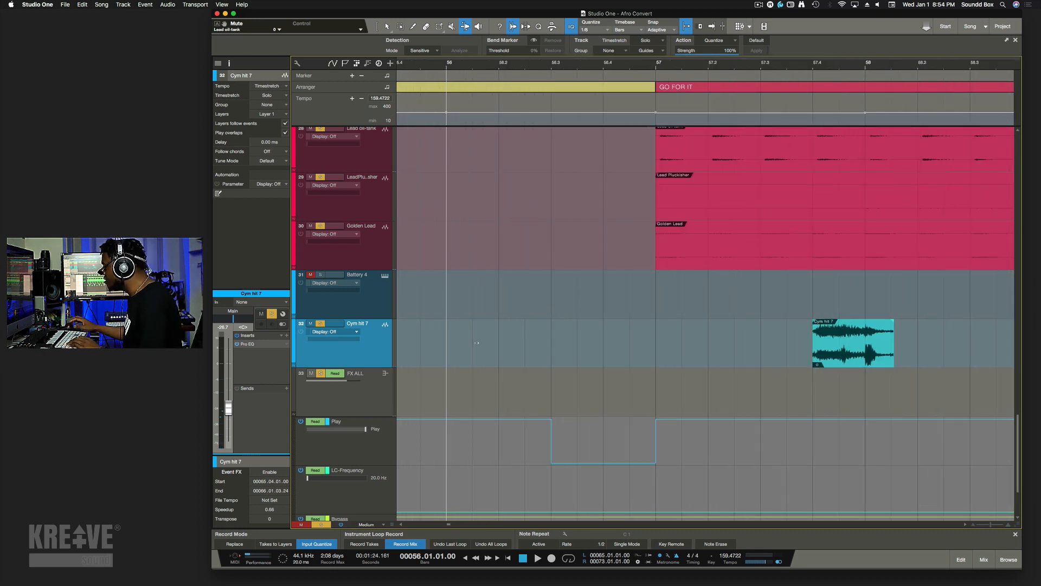
{"action": "scroll", "coordinate": [776, 328], "scroll_direction": "right", "scroll_amount": 5}
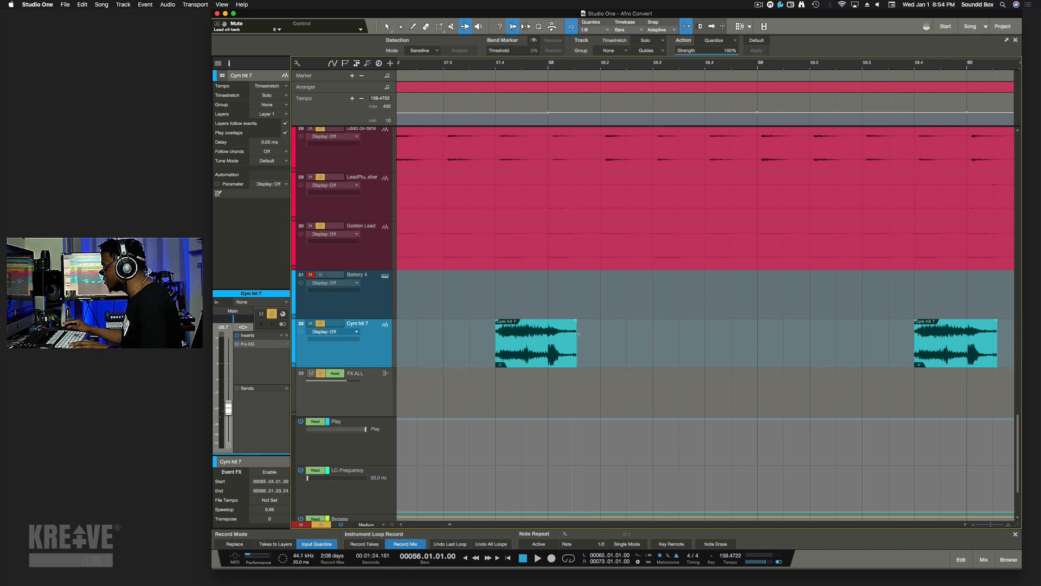
{"action": "key", "text": "e"}
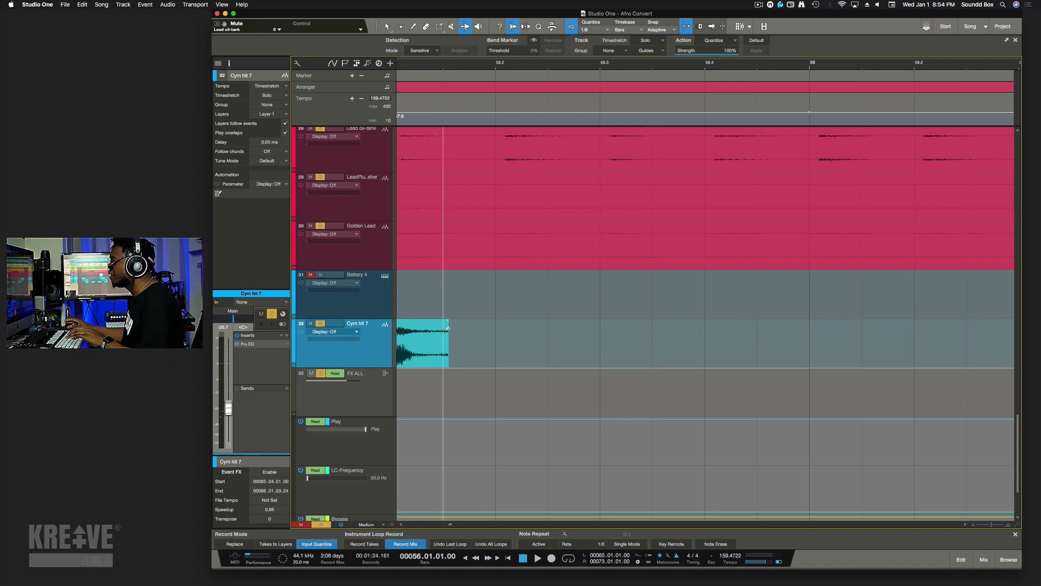
{"action": "key", "text": "1"}
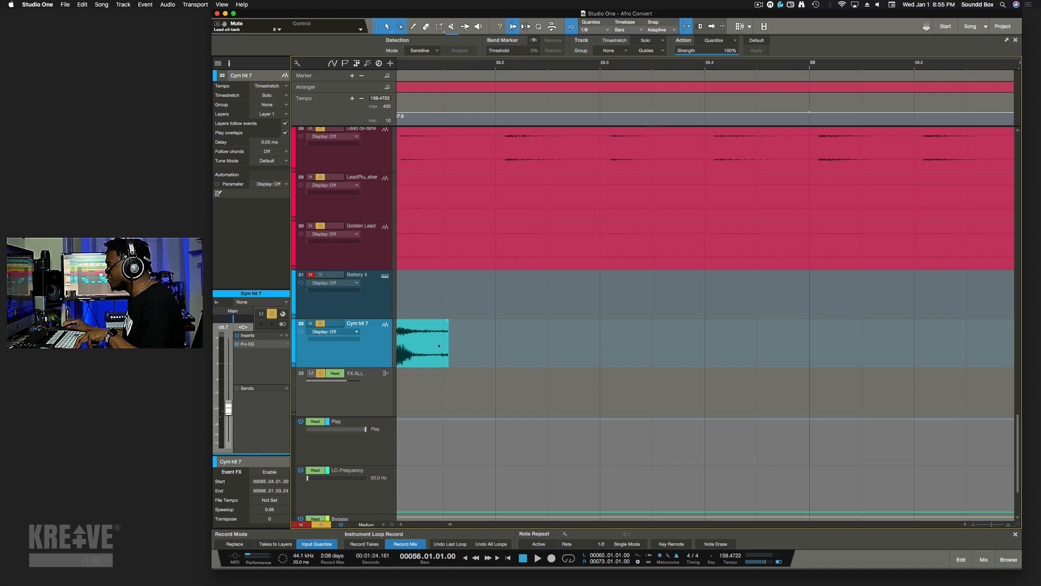
Try stretching the end of the first Cym hit 7 event to just past bar 58.3, and undo the stretch.
{"action": "left_click_drag", "start_coordinate": [446, 338], "coordinate": [615, 335]}
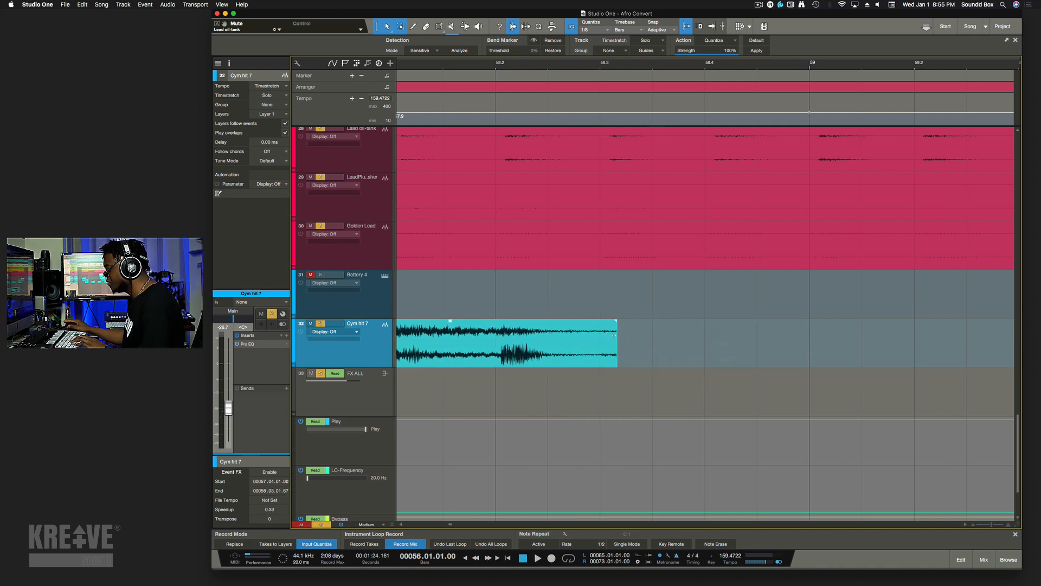
{"action": "key", "text": "super+z"}
{"action": "key", "text": "w"}
{"action": "key", "text": "w"}
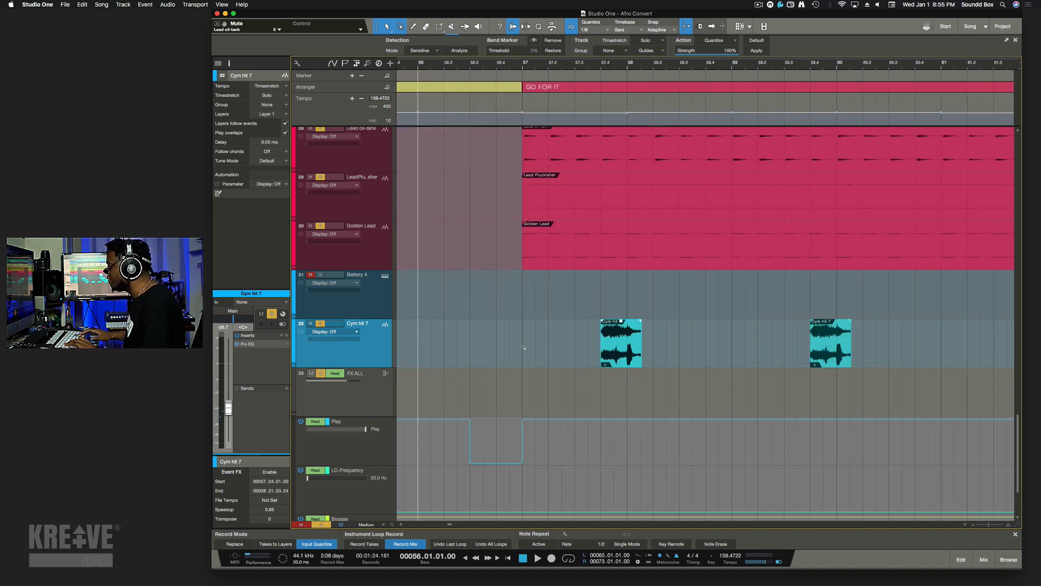
Shrink the track heights, clear the solos, play the full mix from just before the first GO FOR IT section, and stop playback.
{"action": "key", "text": "shift+w"}
{"action": "key", "text": "shift+w"}
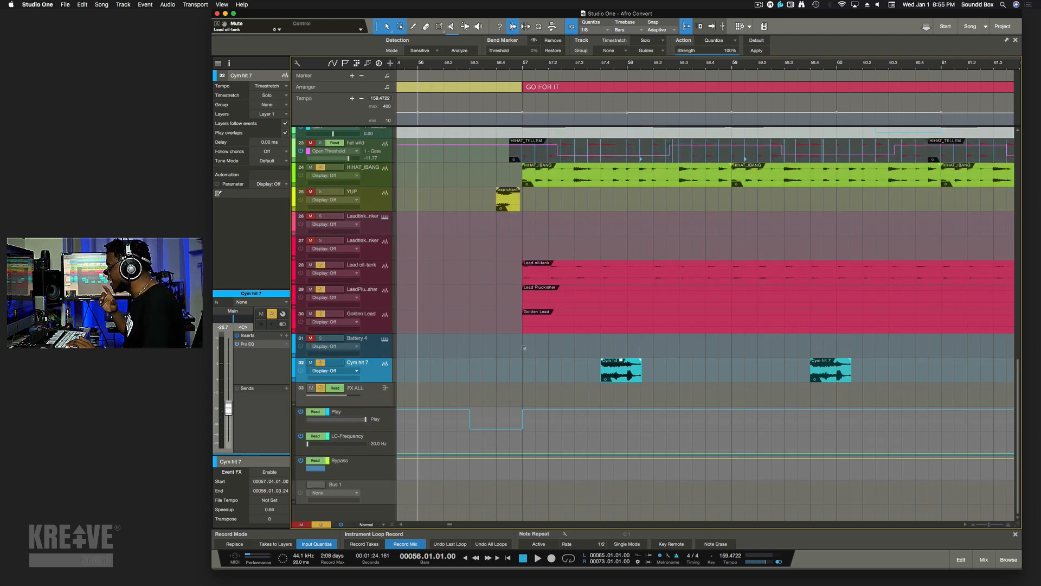
{"action": "key", "text": "shift+w"}
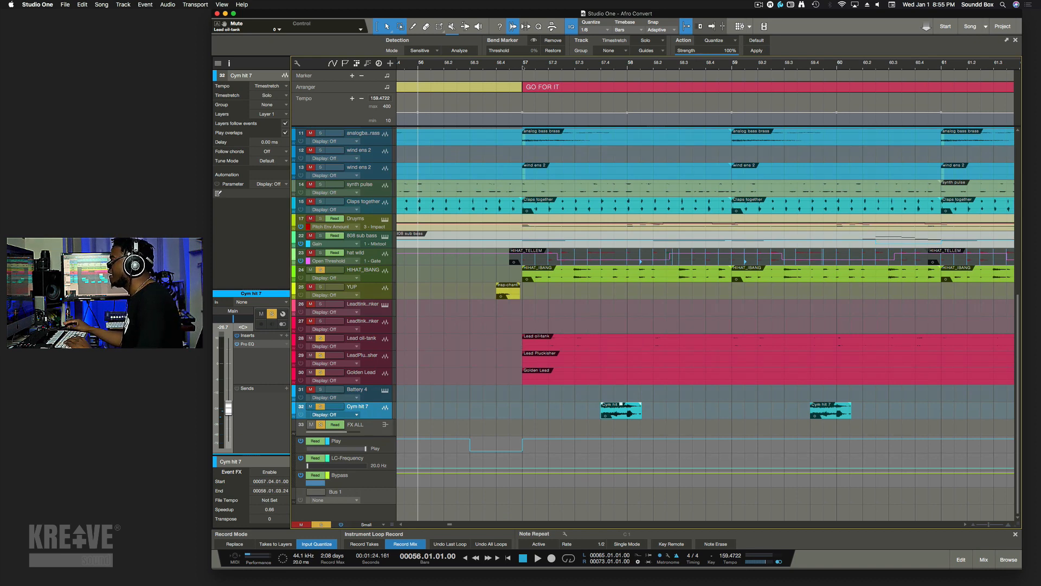
{"action": "left_click", "coordinate": [523, 68]}
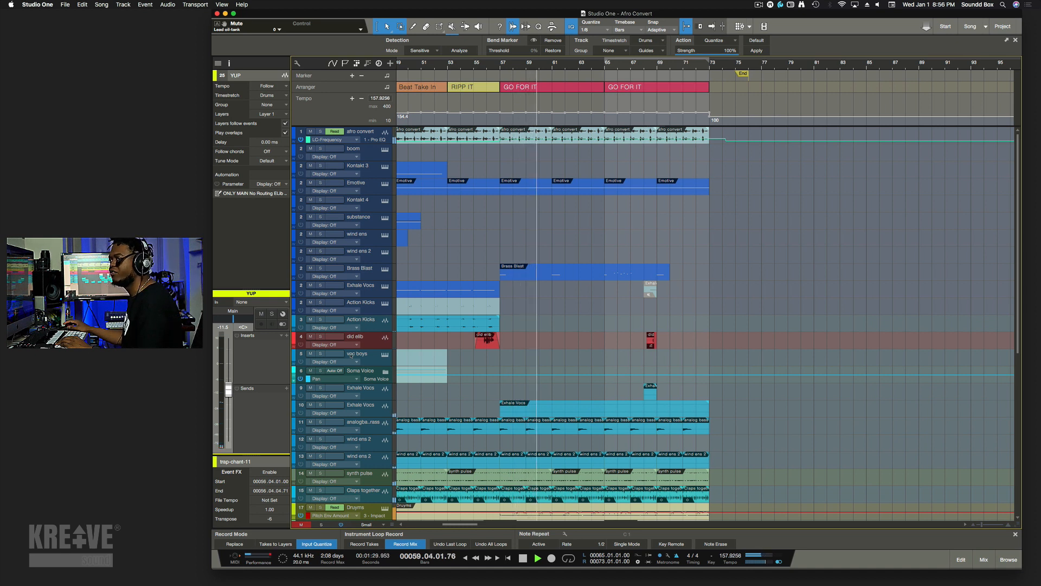
{"action": "key", "text": "space"}
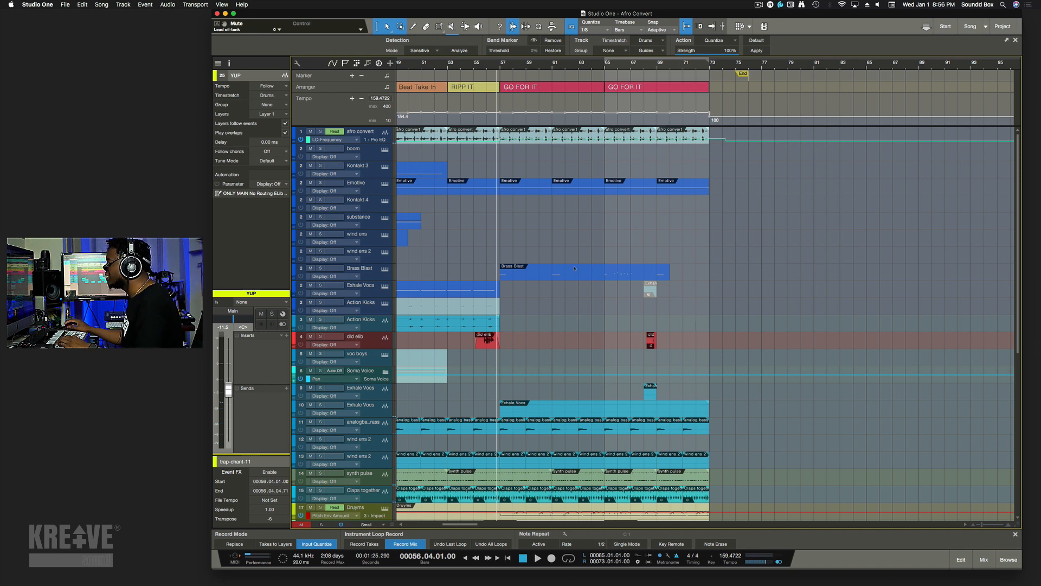
Open the Brass Blast track's Kontakt instrument, look through the loaded rack down to Action Strikes, and close the instrument window.
{"action": "left_click", "coordinate": [378, 274]}
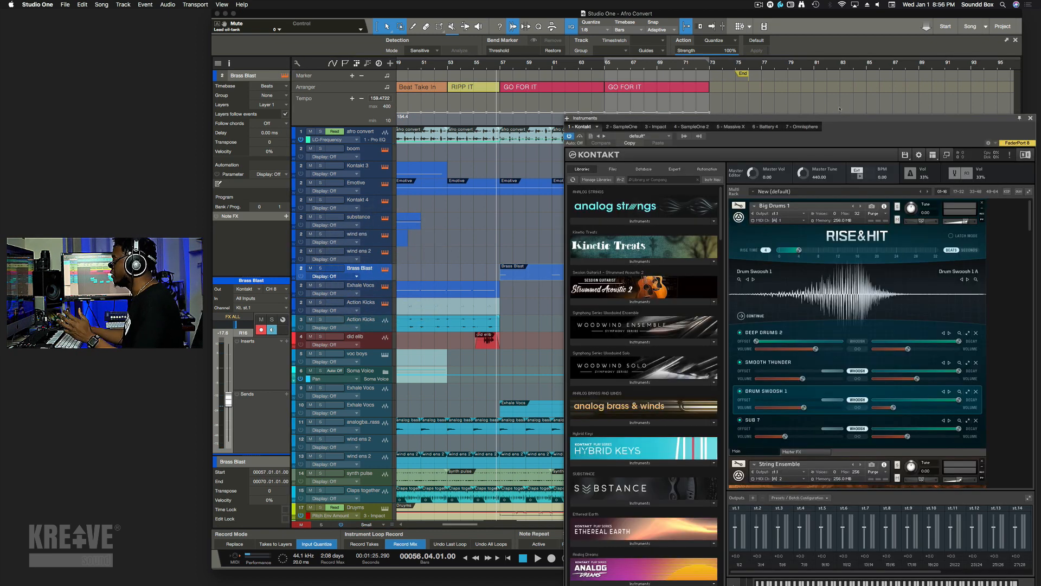
{"action": "left_click_drag", "start_coordinate": [839, 117], "coordinate": [805, 52]}
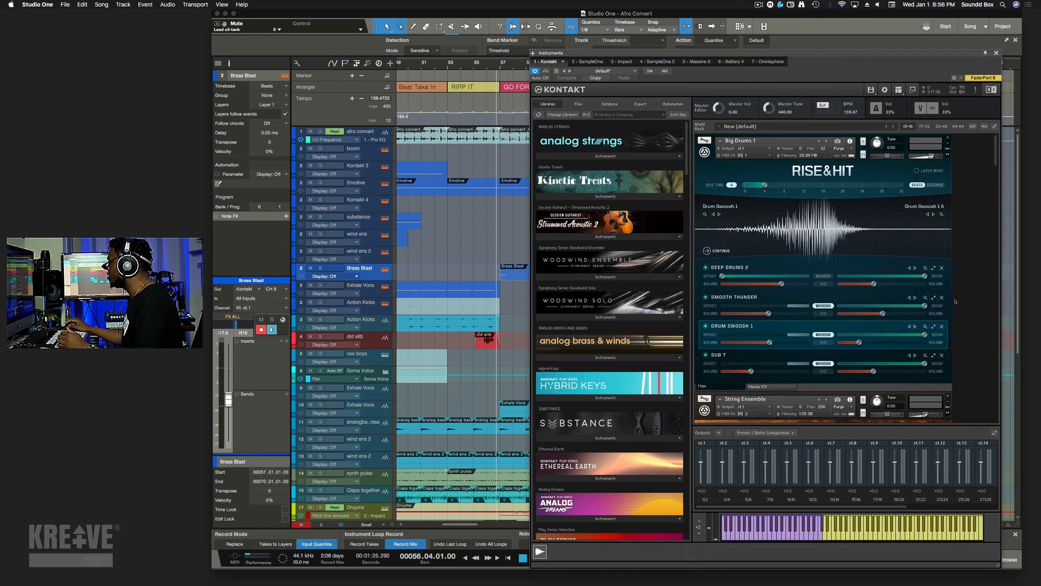
{"action": "scroll", "coordinate": [955, 301], "scroll_direction": "down", "scroll_amount": 10}
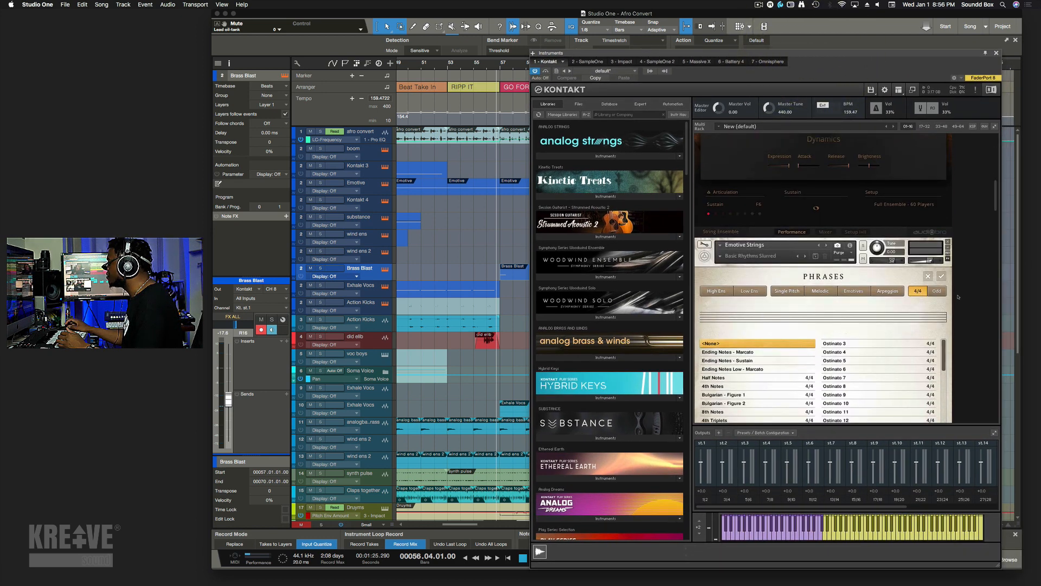
{"action": "scroll", "coordinate": [958, 297], "scroll_direction": "down", "scroll_amount": 15}
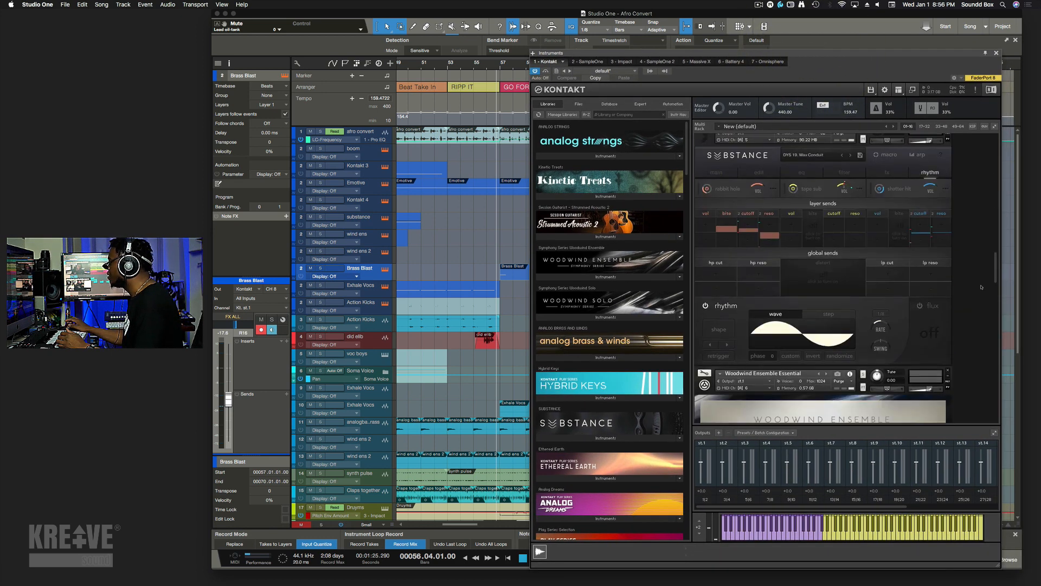
{"action": "scroll", "coordinate": [981, 287], "scroll_direction": "down", "scroll_amount": 15}
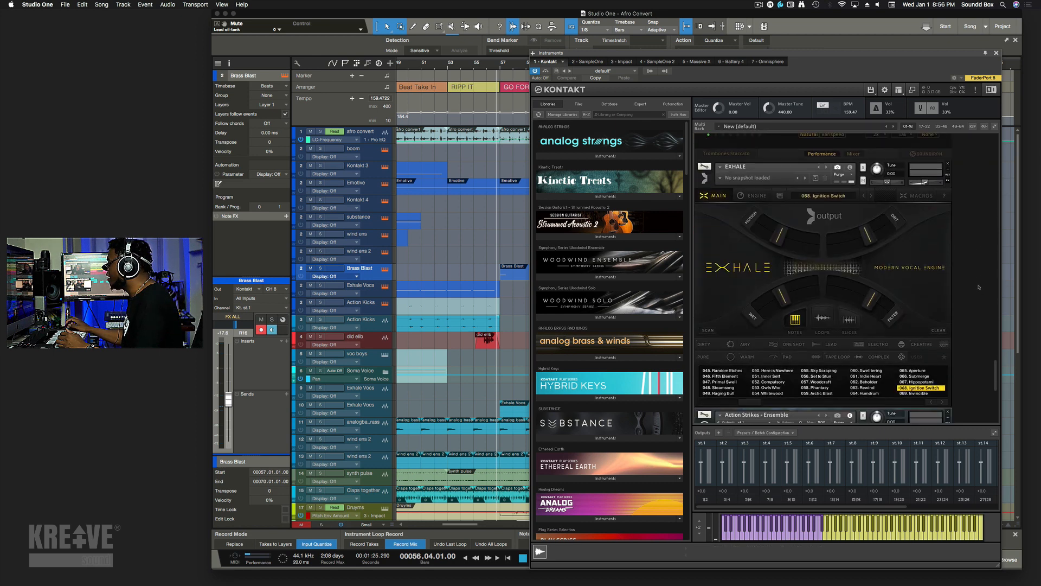
{"action": "scroll", "coordinate": [979, 287], "scroll_direction": "down", "scroll_amount": 10}
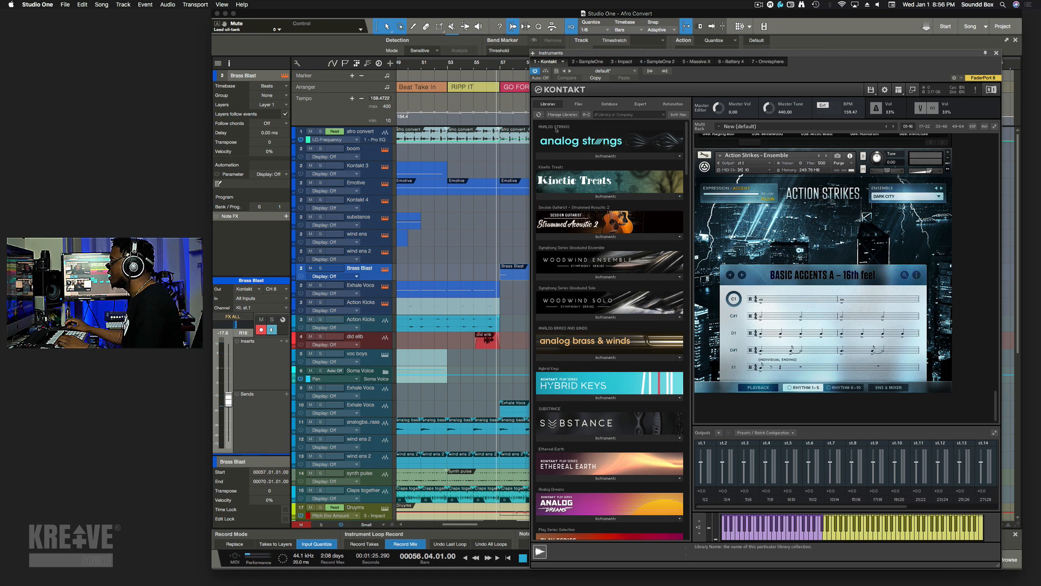
{"action": "left_click", "coordinate": [499, 238]}
{"action": "key", "text": "F11"}
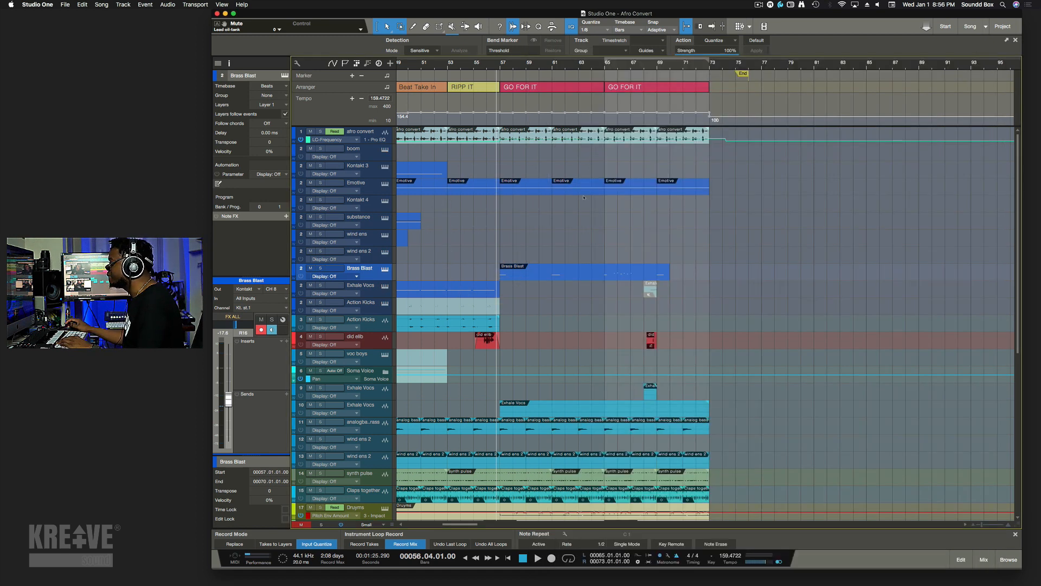
Place the playback cursor at bar 57, the start of the first GO FOR IT section.
{"action": "scroll", "coordinate": [584, 198], "scroll_direction": "down", "scroll_amount": 10}
{"action": "scroll", "coordinate": [584, 198], "scroll_direction": "up", "scroll_amount": 10}
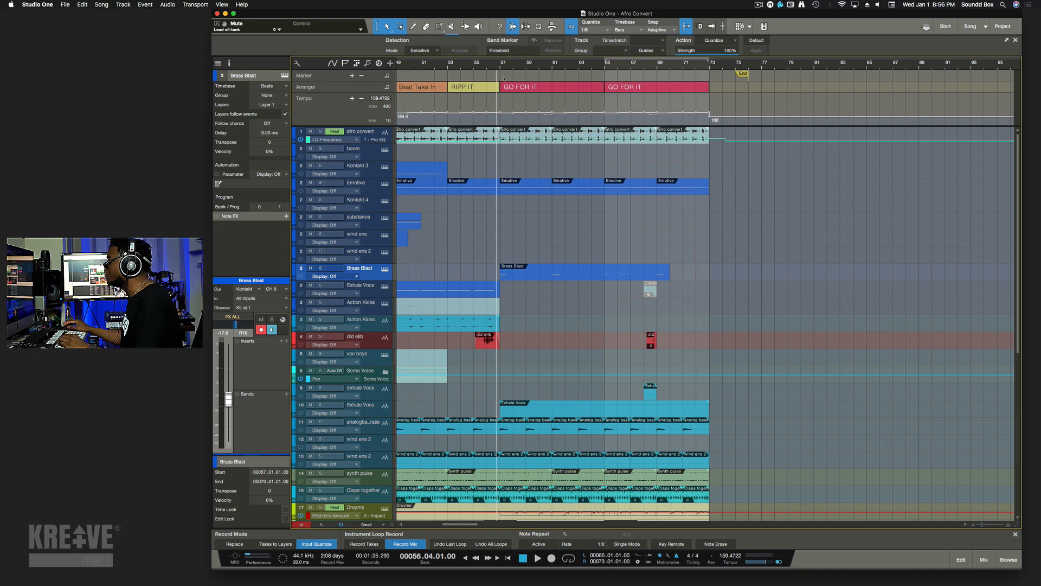
{"action": "left_click", "coordinate": [500, 67]}
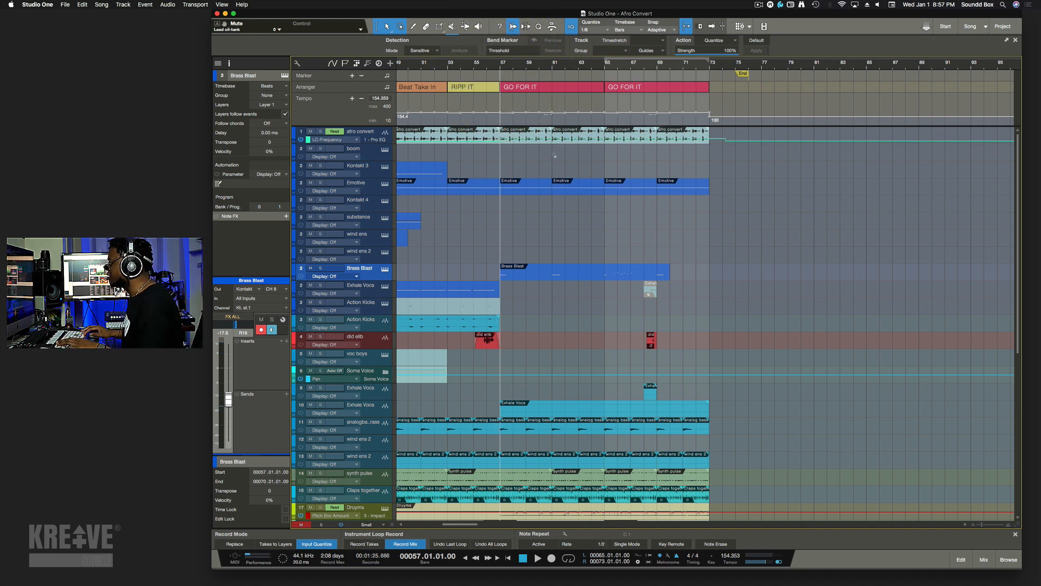
Examine the GO FOR IT sections across all tracks, from afro convert down to the FX ALL automation lanes, at enlarged track heights.
{"action": "key", "text": "shift+e"}
{"action": "key", "text": "shift+e"}
{"action": "scroll", "coordinate": [553, 154], "scroll_direction": "left", "scroll_amount": 3}
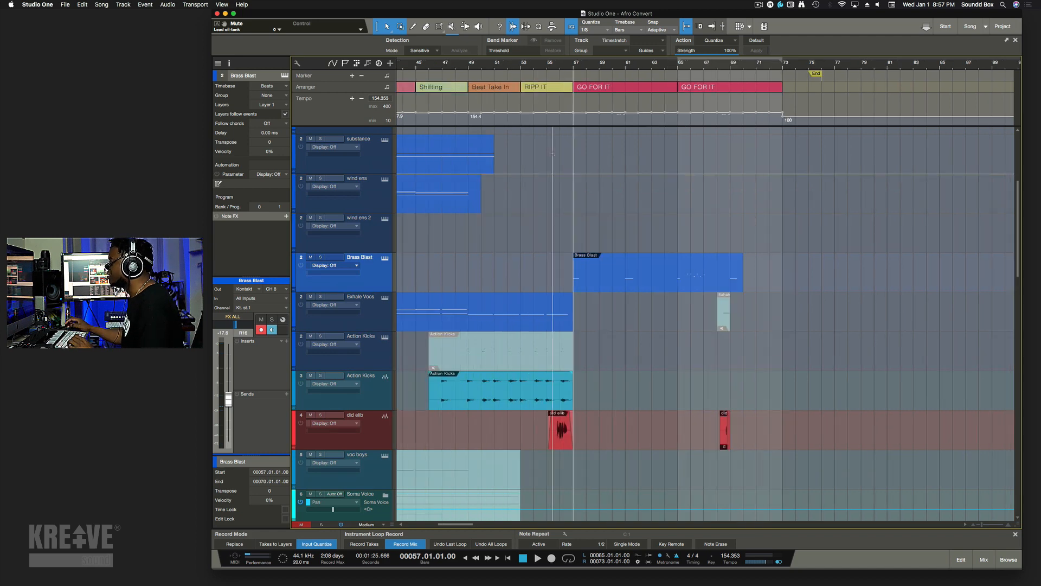
{"action": "scroll", "coordinate": [553, 153], "scroll_direction": "left", "scroll_amount": 6}
{"action": "scroll", "coordinate": [553, 153], "scroll_direction": "right", "scroll_amount": 10}
{"action": "scroll", "coordinate": [553, 154], "scroll_direction": "left", "scroll_amount": 4}
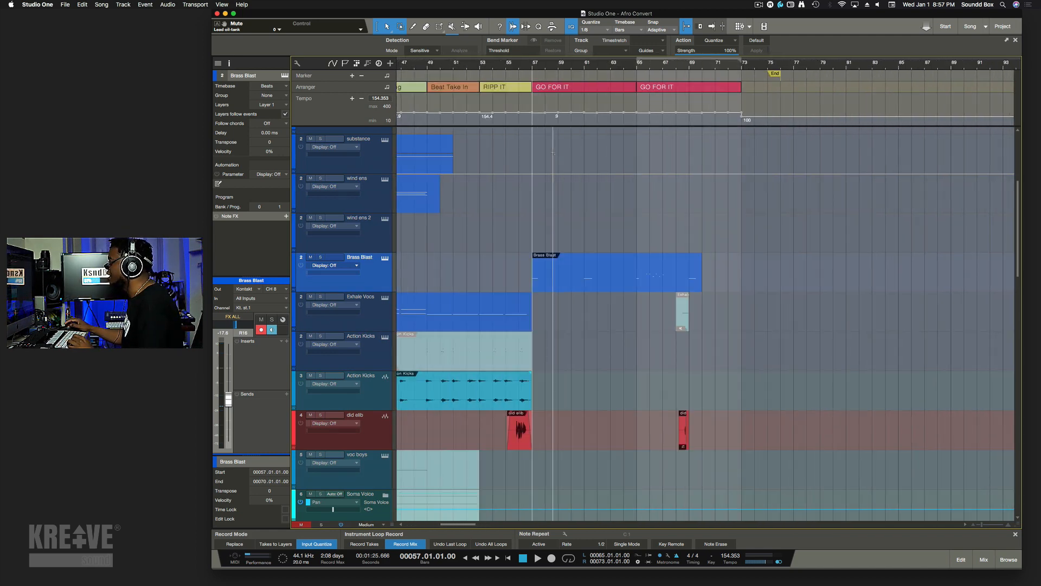
{"action": "scroll", "coordinate": [553, 152], "scroll_direction": "up", "scroll_amount": 5}
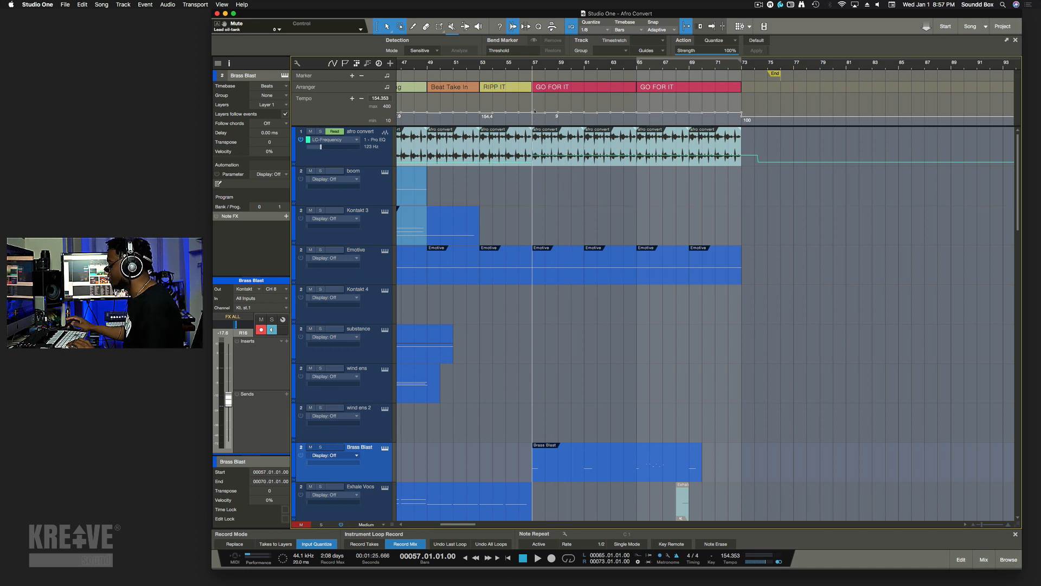
{"action": "key", "text": "shift+e"}
{"action": "key", "text": "shift+e"}
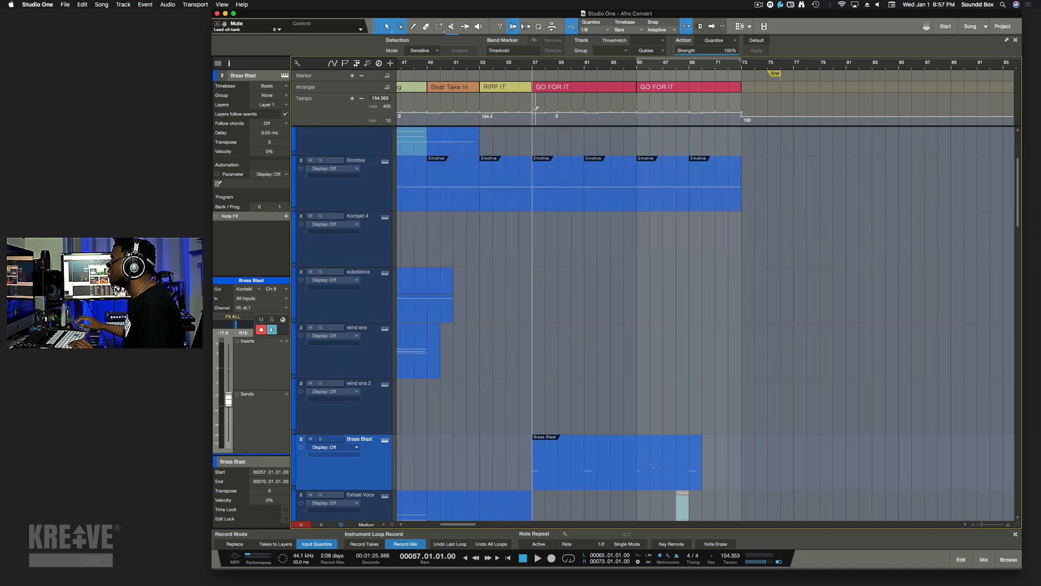
{"action": "scroll", "coordinate": [575, 167], "scroll_direction": "down", "scroll_amount": 15}
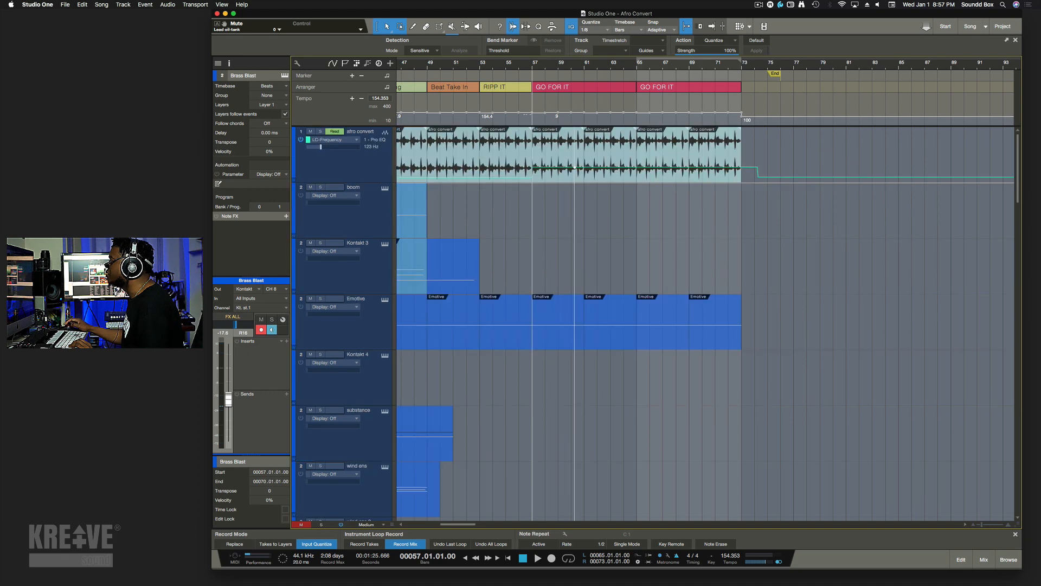
{"action": "scroll", "coordinate": [575, 167], "scroll_direction": "up", "scroll_amount": 20}
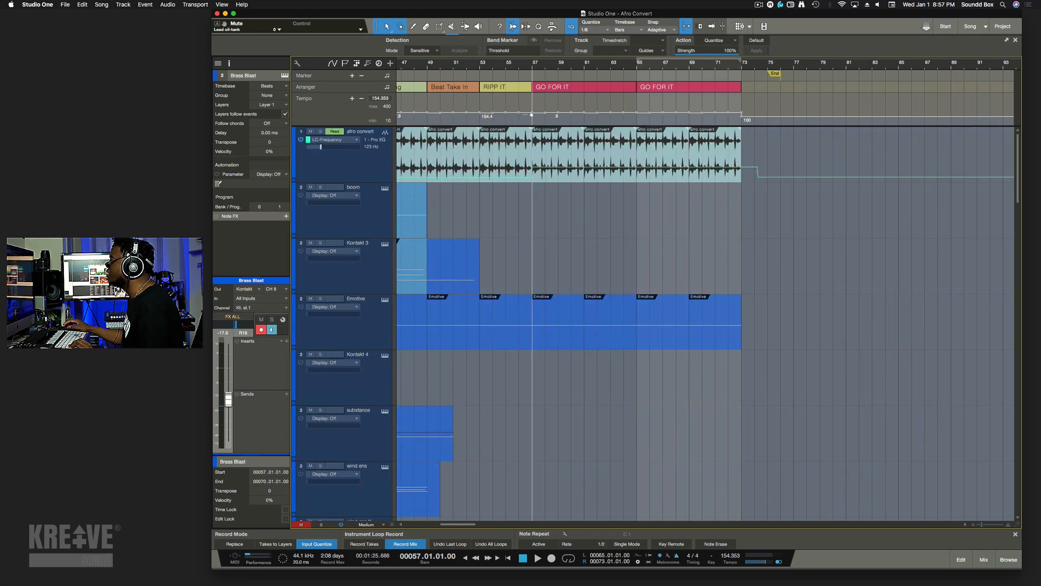
{"action": "scroll", "coordinate": [552, 141], "scroll_direction": "down", "scroll_amount": 20}
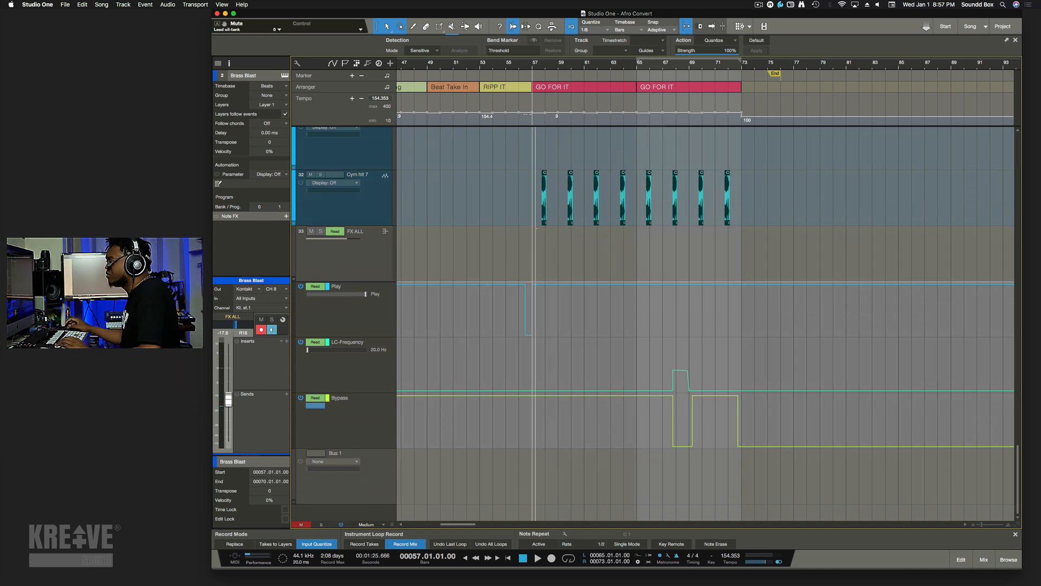
{"action": "scroll", "coordinate": [558, 230], "scroll_direction": "up", "scroll_amount": 15}
{"action": "scroll", "coordinate": [557, 231], "scroll_direction": "up", "scroll_amount": 10}
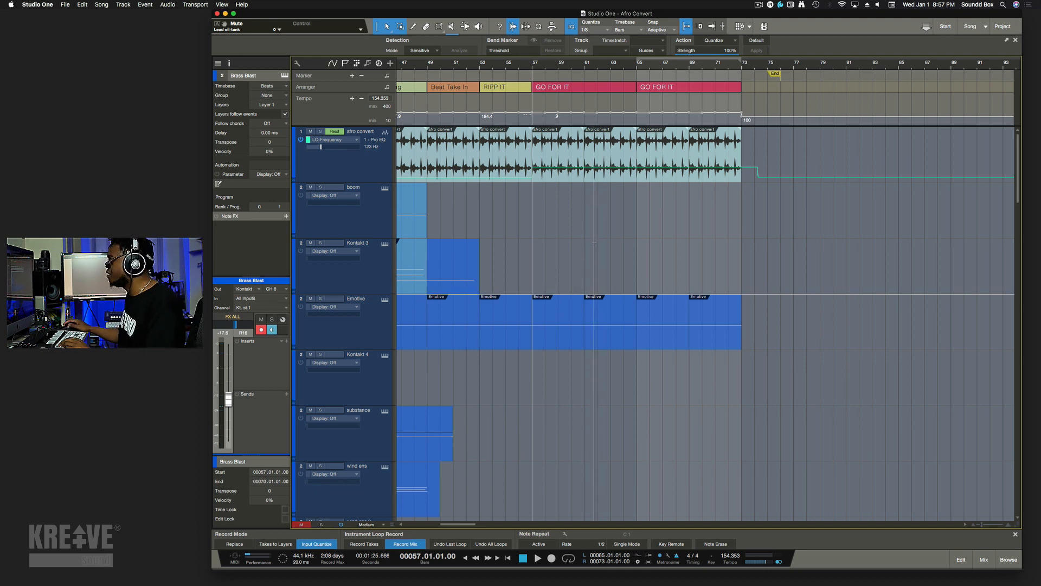
{"action": "key", "text": "shift+w"}
{"action": "key", "text": "shift+w"}
{"action": "key", "text": "shift+w"}
{"action": "key", "text": "shift+w"}
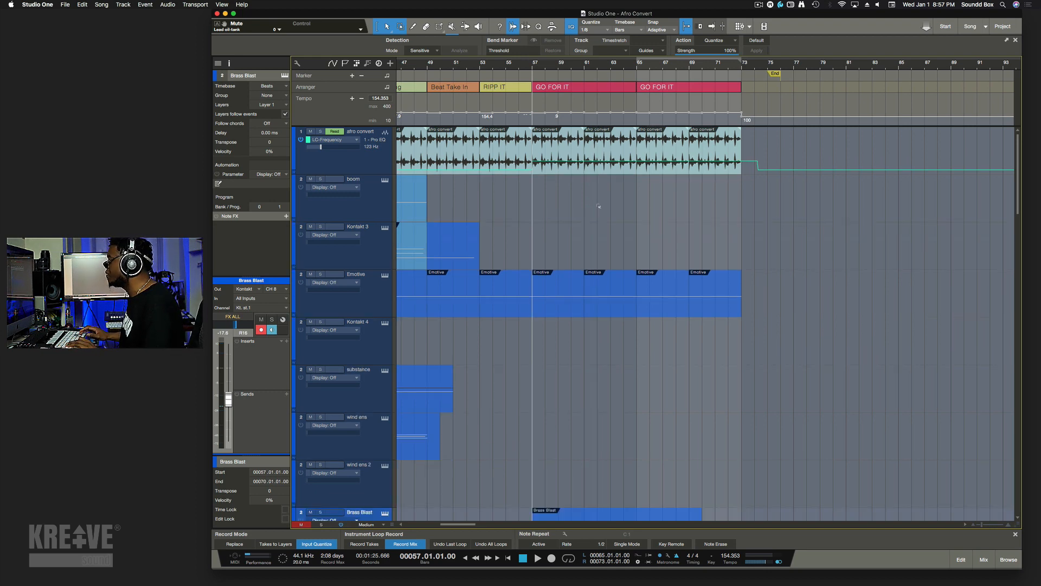
{"action": "key", "text": "shift+w"}
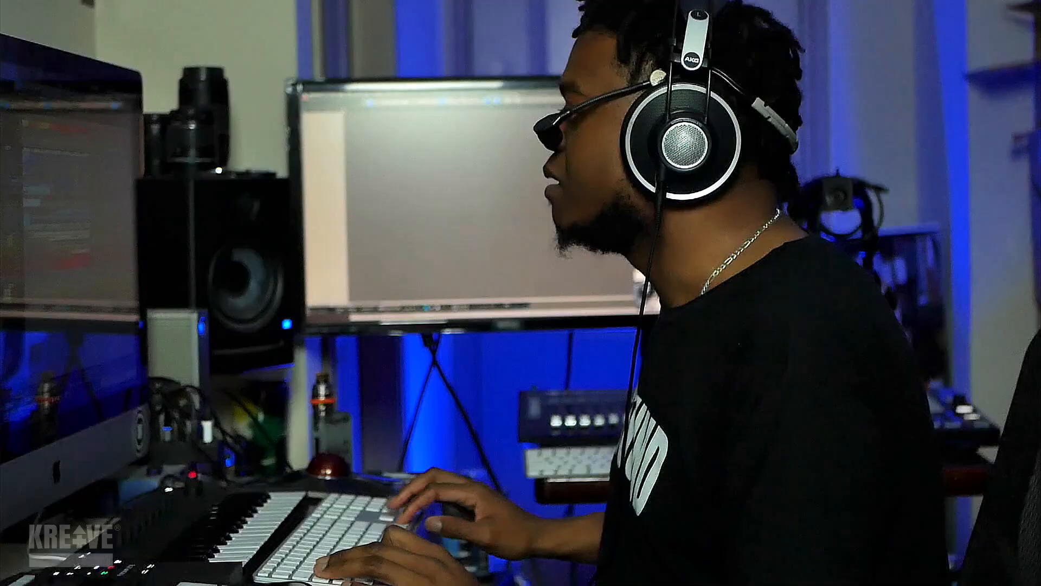